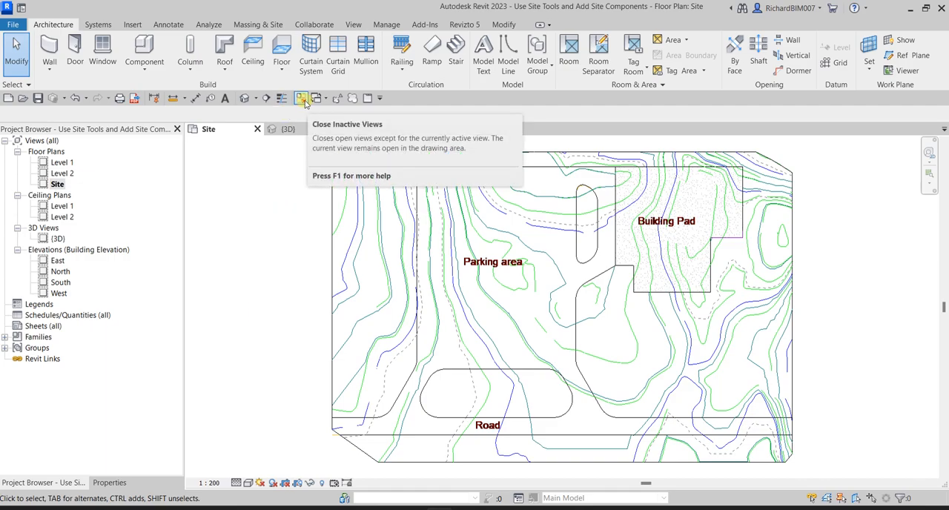
{"action": "left_click", "coordinate": [280, 201]}
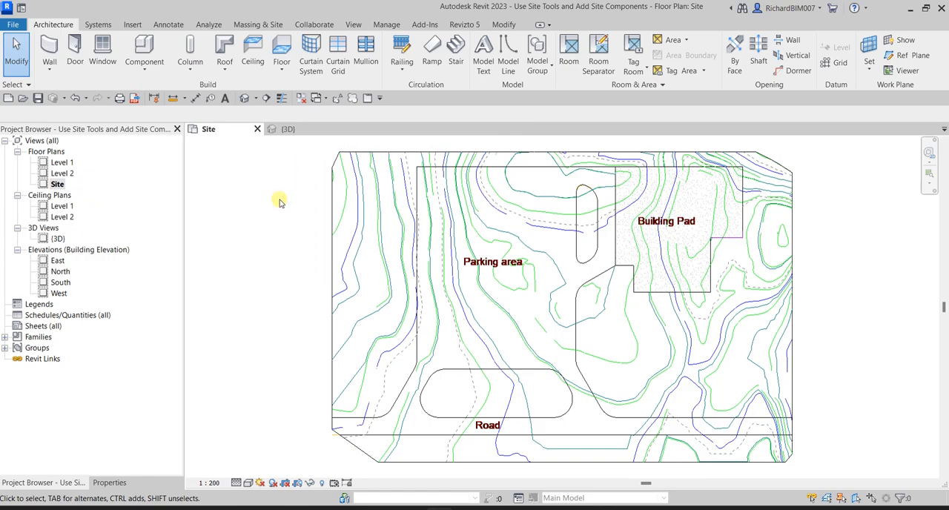
{"action": "middle_click_drag", "start_coordinate": [686, 283], "coordinate": [639, 287]}
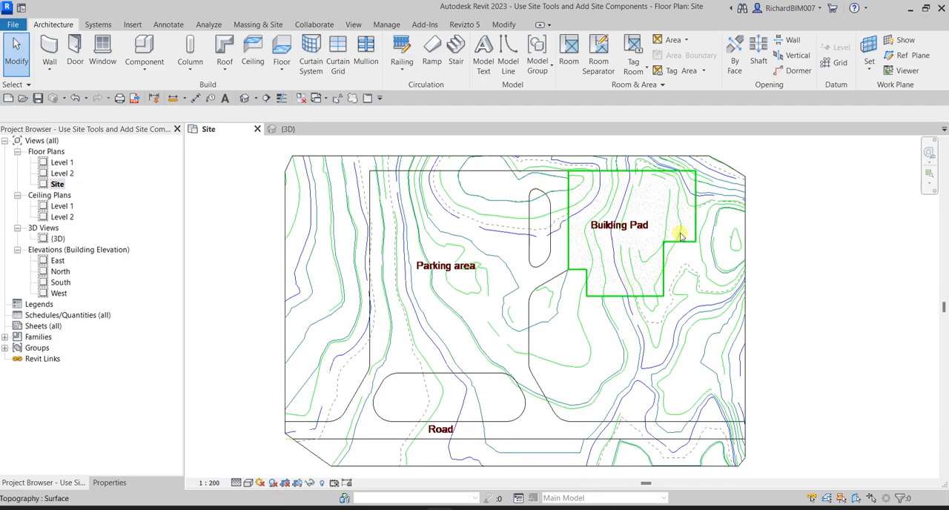
{"action": "left_click", "coordinate": [646, 213]}
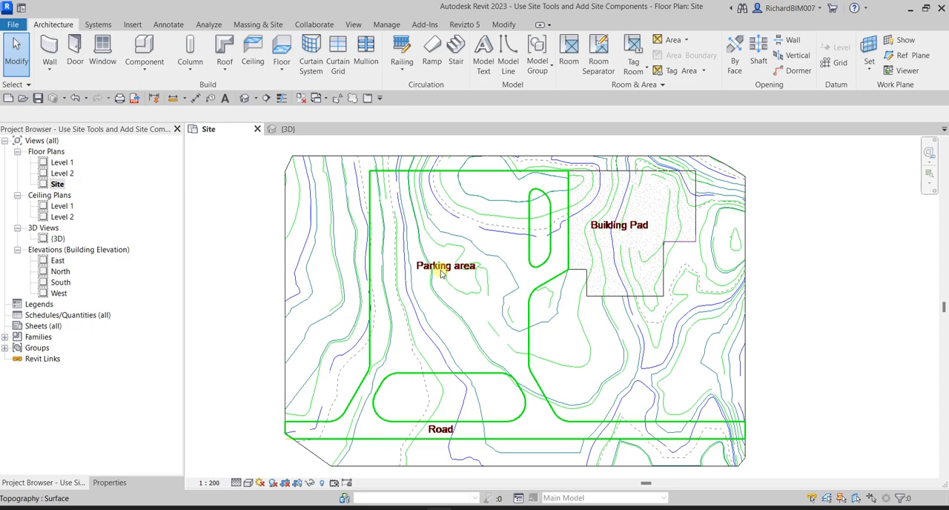
{"action": "left_click", "coordinate": [456, 455]}
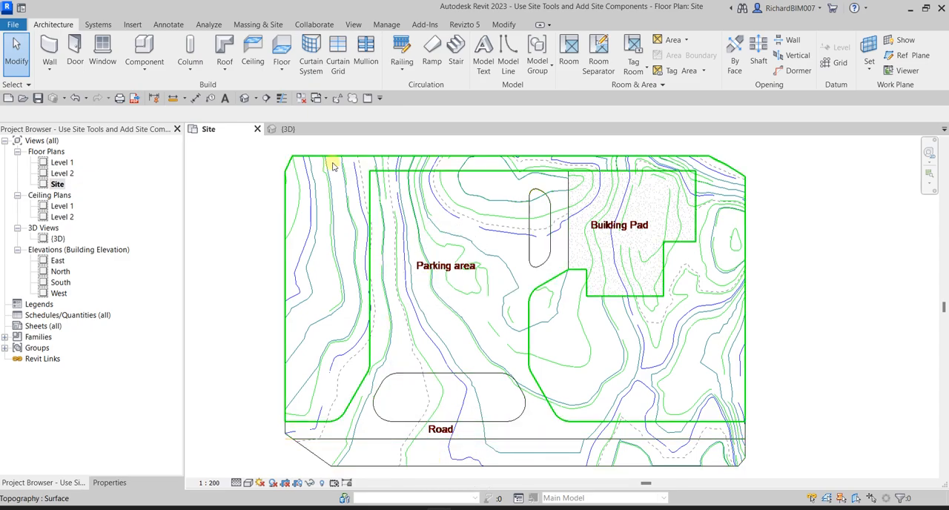
- Delete the existing building pad from the toposurface in the 3D view
{"action": "left_click", "coordinate": [289, 130]}
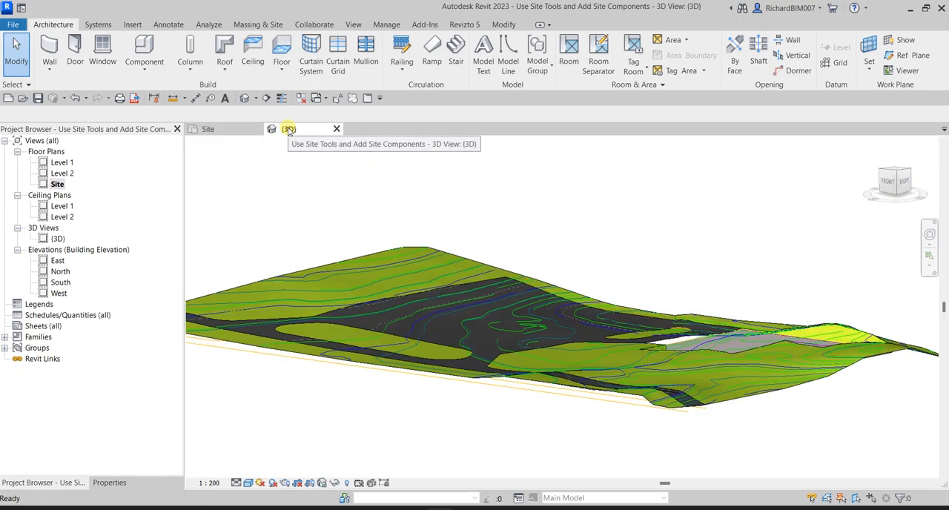
{"action": "middle_click_drag", "start_coordinate": [676, 280], "coordinate": [674, 359], "text": "shift"}
{"action": "left_click", "coordinate": [695, 345]}
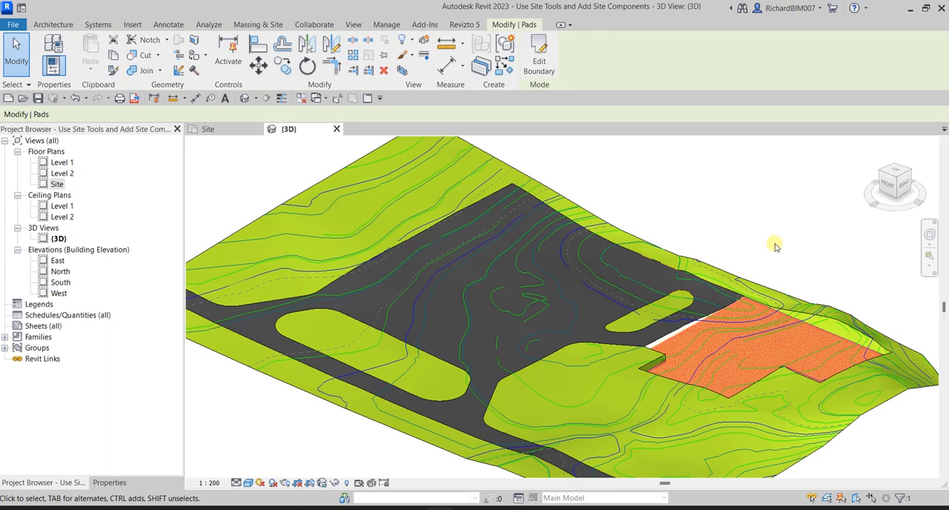
{"action": "key", "text": "Delete"}
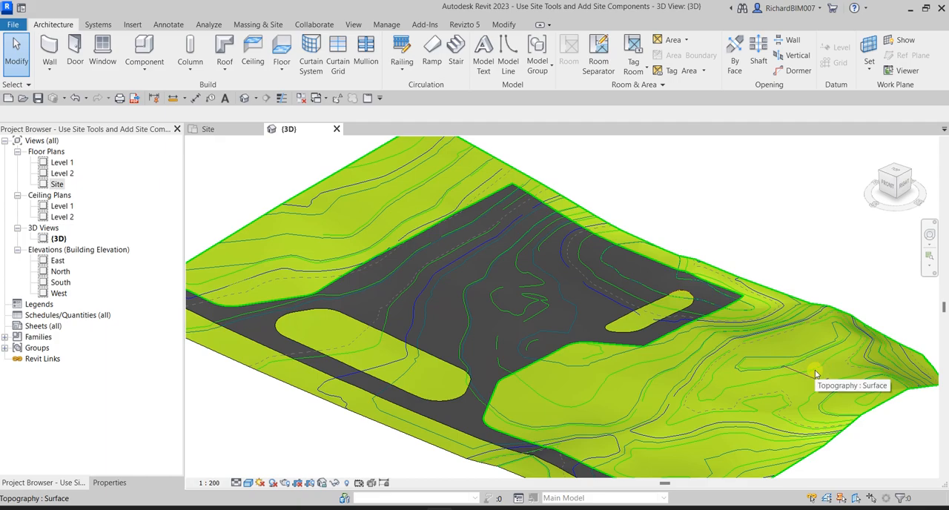
- Start a building pad boundary in the Site floor plan and set the plan's visual style to Wireframe
{"action": "left_click", "coordinate": [227, 131]}
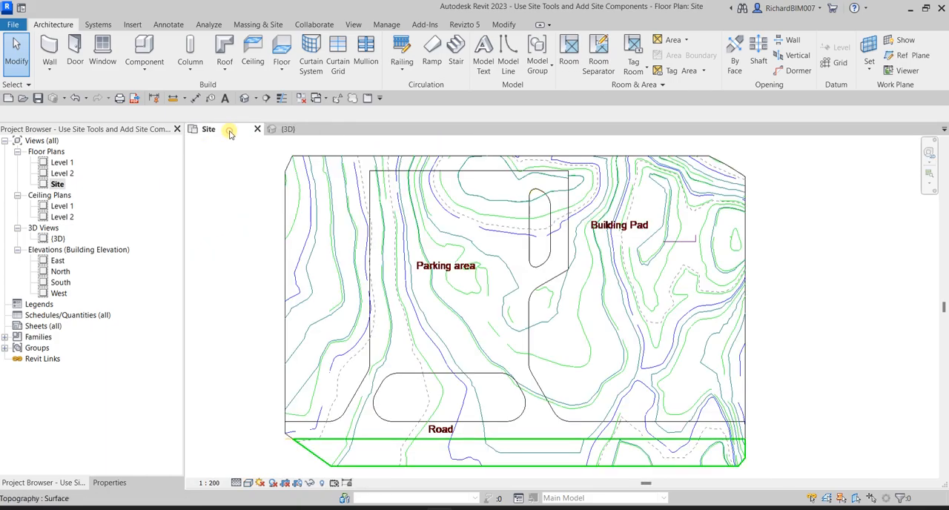
{"action": "left_click", "coordinate": [252, 24]}
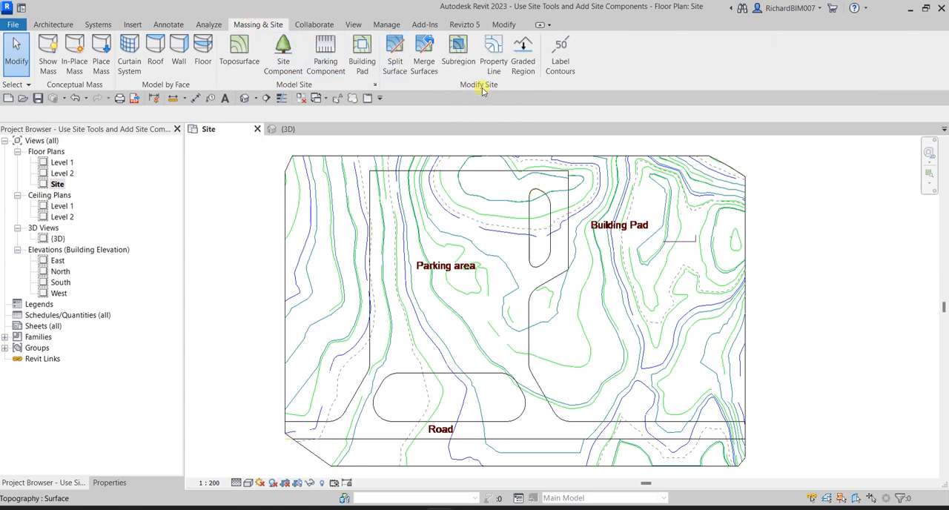
{"action": "left_click", "coordinate": [396, 67]}
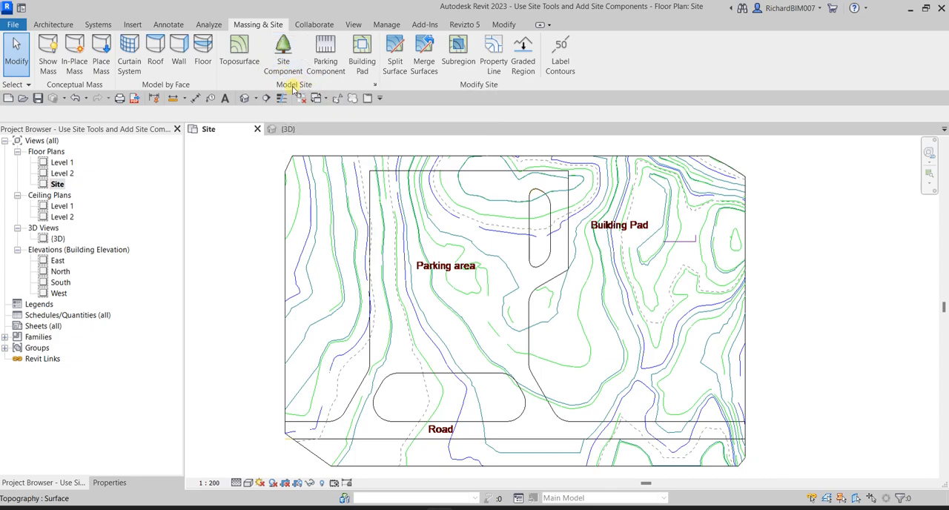
{"action": "left_click", "coordinate": [362, 68]}
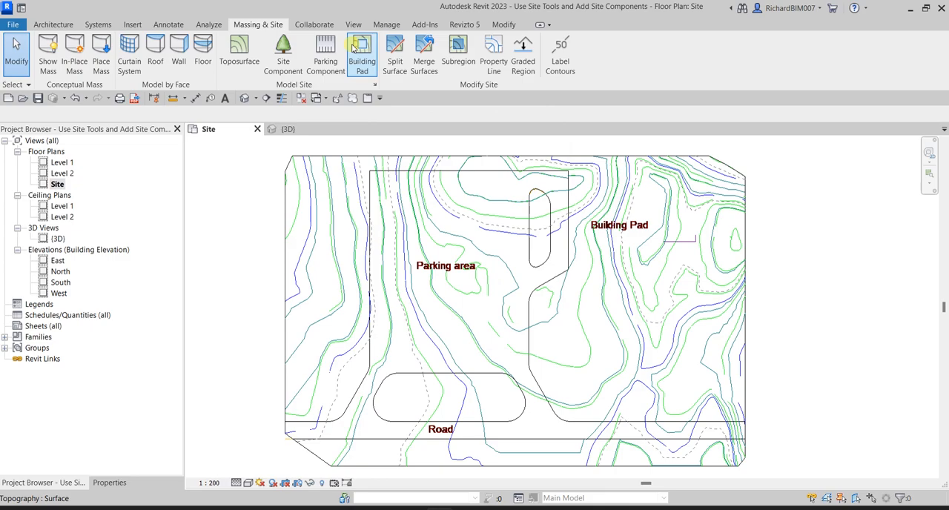
{"action": "left_click", "coordinate": [361, 53]}
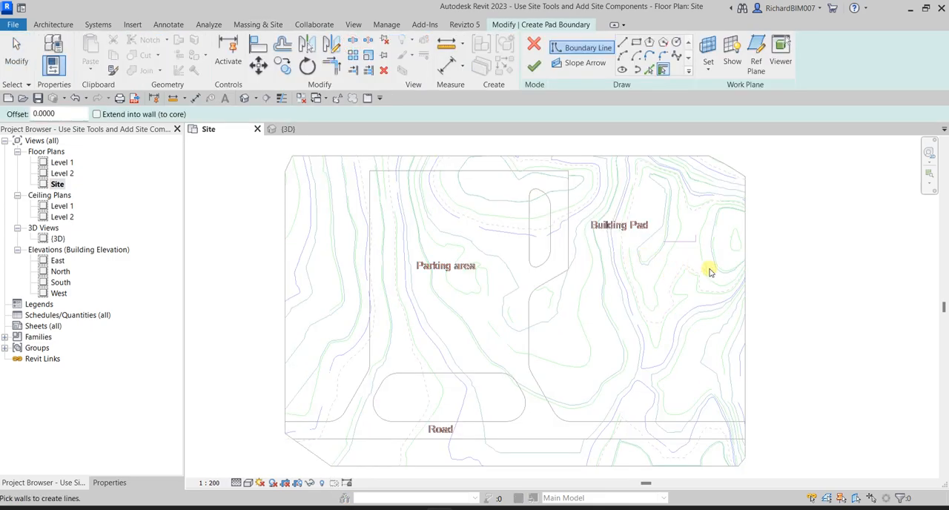
{"action": "middle_click_drag", "start_coordinate": [776, 273], "coordinate": [700, 247]}
{"action": "middle_click_drag", "start_coordinate": [621, 272], "coordinate": [631, 324]}
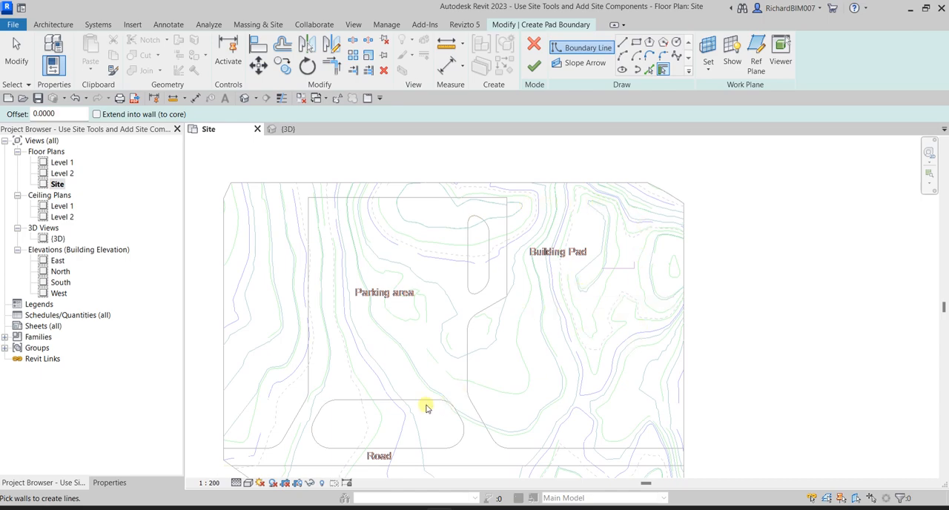
{"action": "left_click", "coordinate": [250, 483]}
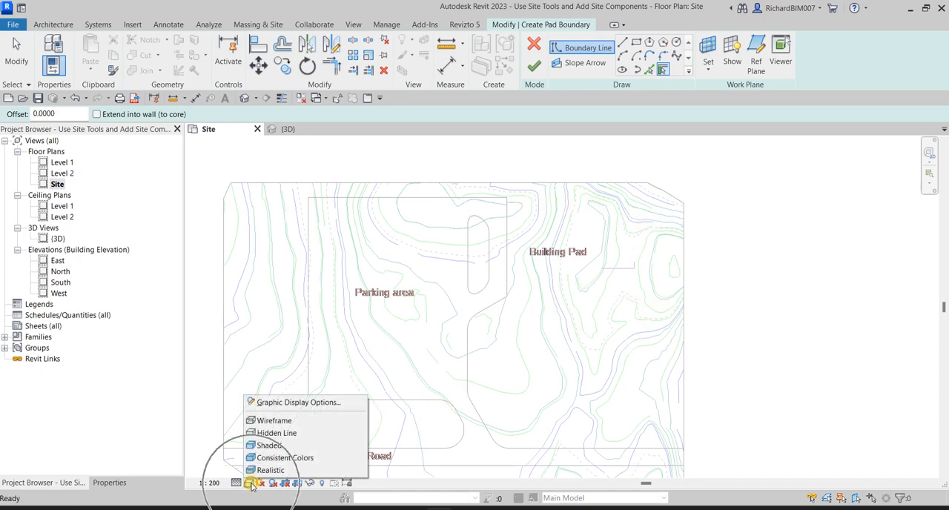
{"action": "left_click", "coordinate": [274, 421]}
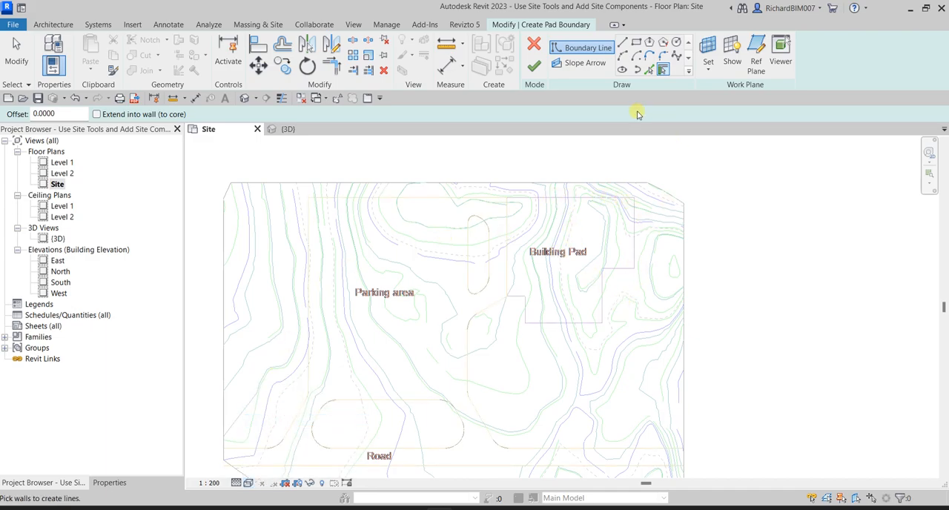
- Use Pick Lines to trace the Building Pad outline's upper edge, outer right edge and short horizontal step edge
{"action": "left_click", "coordinate": [653, 71]}
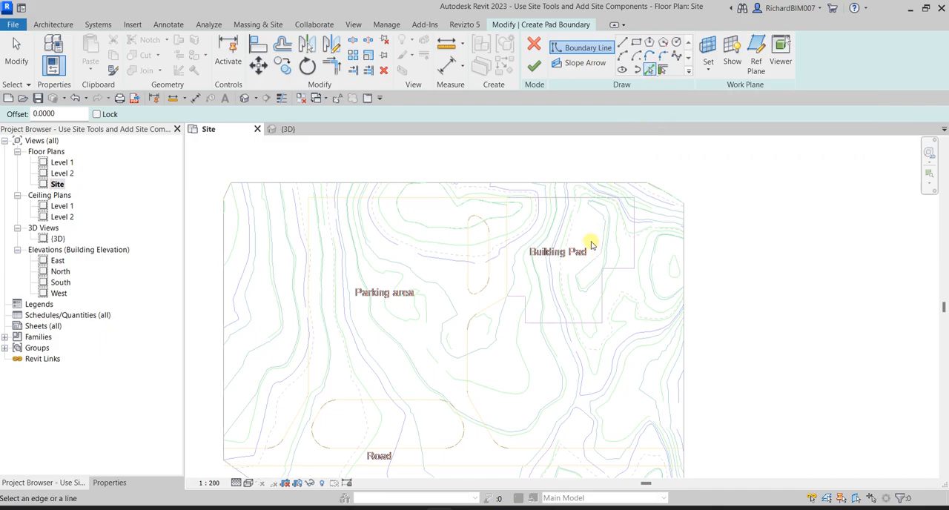
{"action": "scroll", "coordinate": [590, 245], "scroll_direction": "up", "scroll_amount": 4}
{"action": "middle_click_drag", "start_coordinate": [591, 245], "coordinate": [615, 257]}
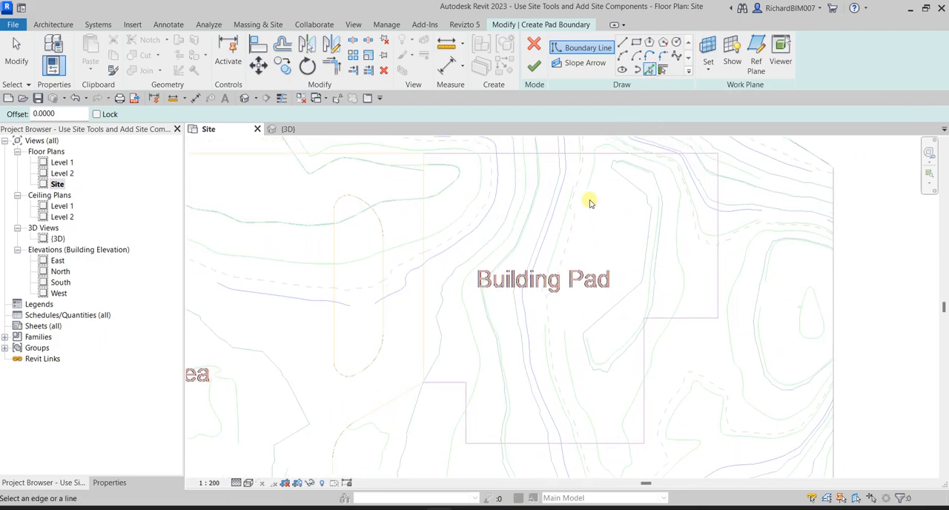
{"action": "left_click", "coordinate": [592, 154]}
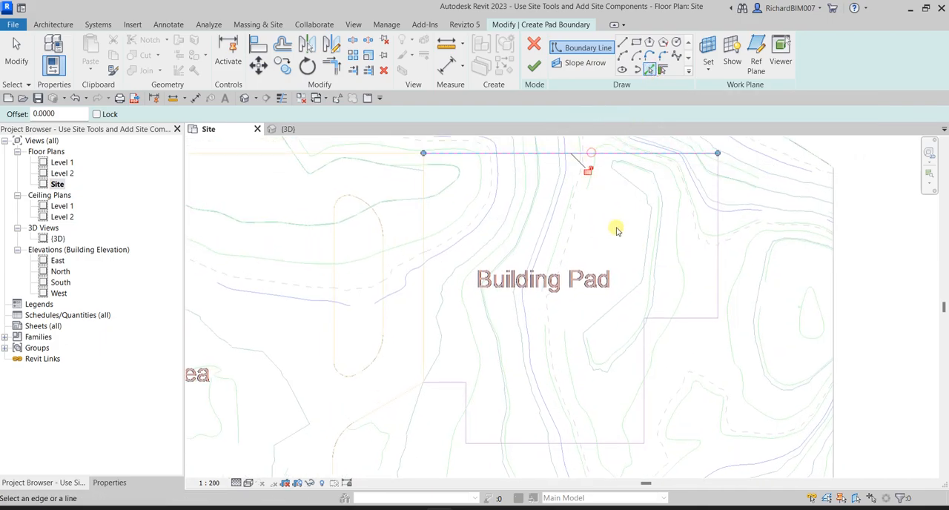
{"action": "left_click", "coordinate": [719, 265]}
{"action": "left_click", "coordinate": [688, 319]}
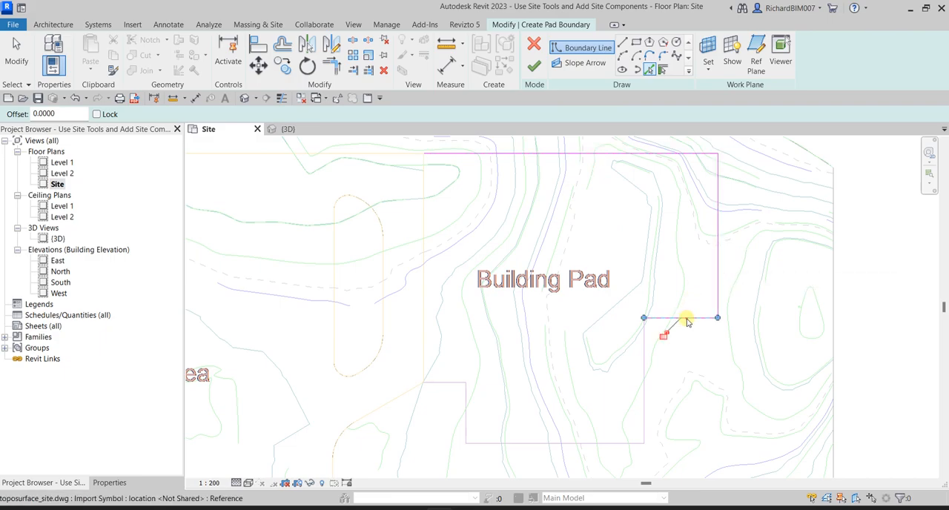
{"action": "left_click", "coordinate": [646, 378]}
{"action": "scroll", "coordinate": [656, 381], "scroll_direction": "up", "scroll_amount": 2}
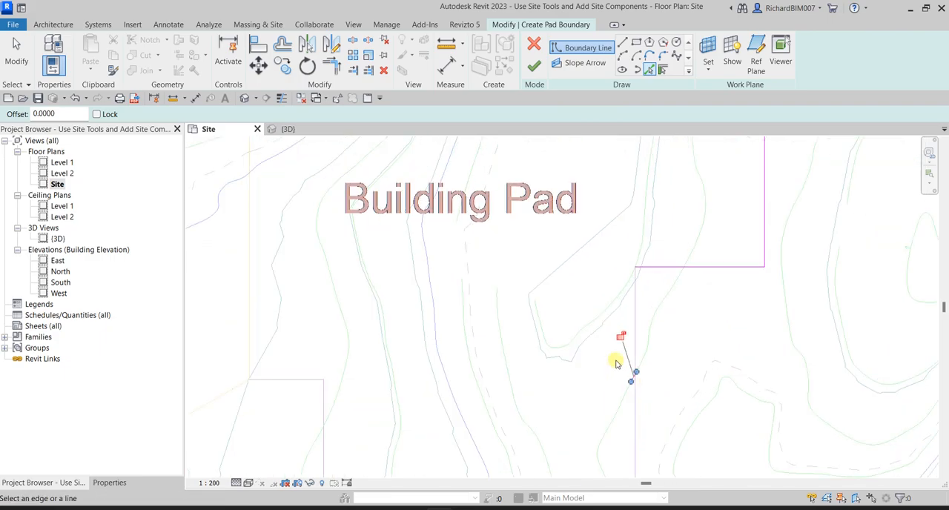
{"action": "left_click", "coordinate": [16, 57]}
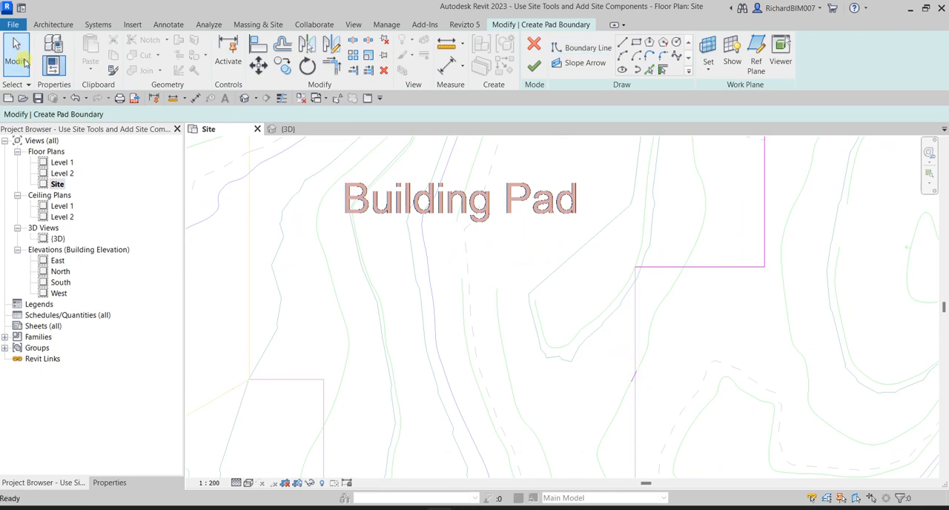
{"action": "left_click_drag", "start_coordinate": [610, 359], "coordinate": [663, 407]}
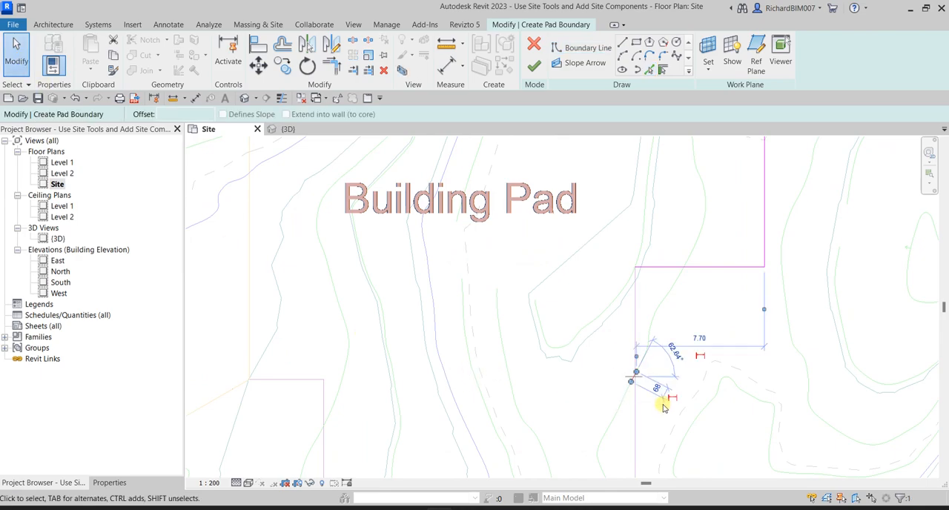
{"action": "key", "text": "Delete"}
- Add the pad outline's inner right vertical edge and its lower edge to the boundary with Pick Lines
{"action": "scroll", "coordinate": [633, 322], "scroll_direction": "up", "scroll_amount": 2}
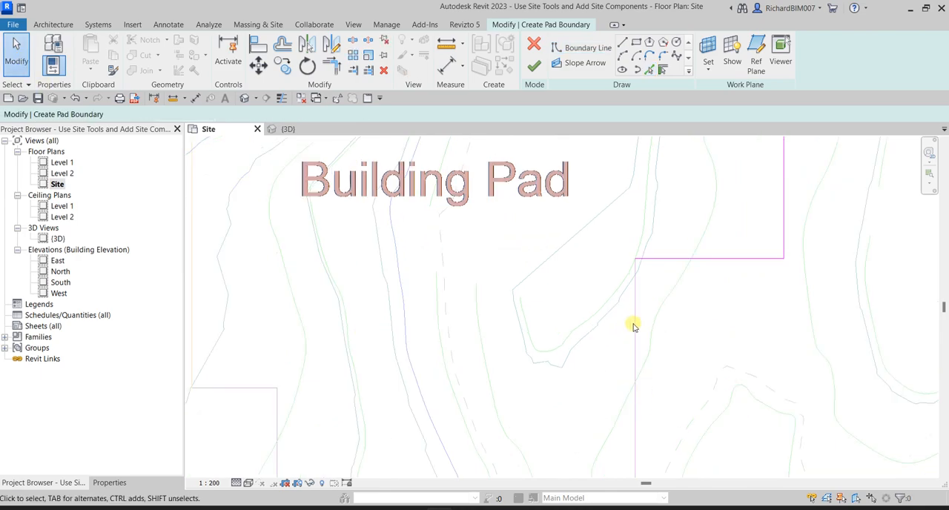
{"action": "scroll", "coordinate": [652, 297], "scroll_direction": "up", "scroll_amount": 2}
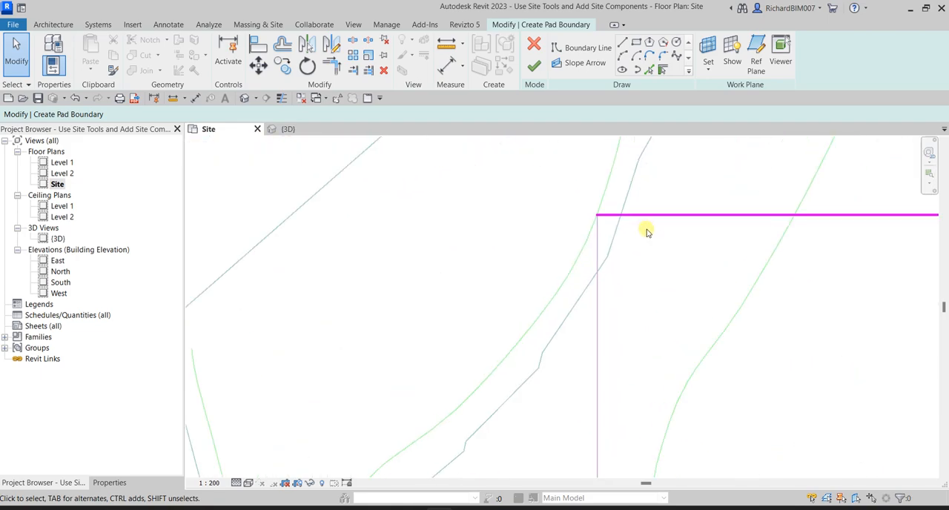
{"action": "left_click", "coordinate": [654, 69]}
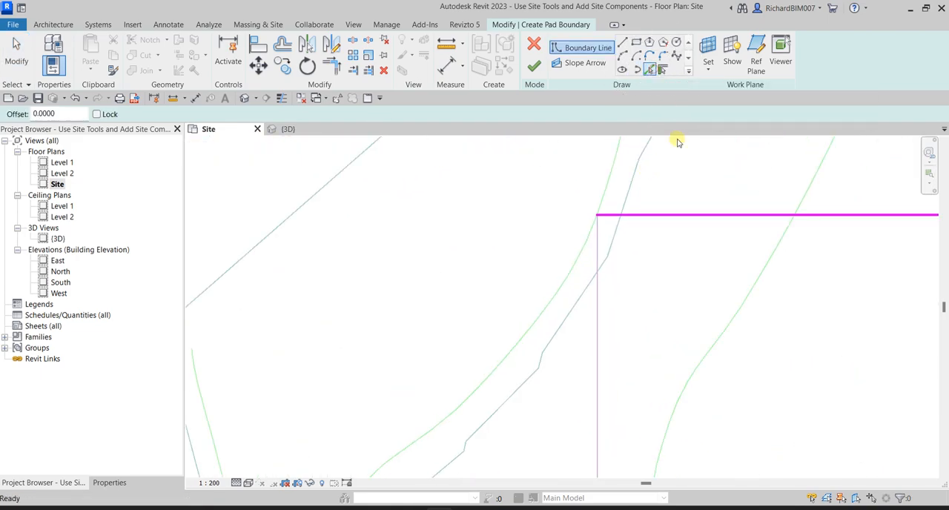
{"action": "left_click", "coordinate": [598, 311]}
{"action": "scroll", "coordinate": [616, 308], "scroll_direction": "down", "scroll_amount": 5}
{"action": "middle_click_drag", "start_coordinate": [612, 443], "coordinate": [669, 174]}
{"action": "scroll", "coordinate": [626, 278], "scroll_direction": "up", "scroll_amount": 2}
{"action": "scroll", "coordinate": [625, 279], "scroll_direction": "up", "scroll_amount": 1}
{"action": "left_click", "coordinate": [599, 252]}
- Close the pad boundary by picking the short lower-left vertical edge, the short horizontal edge and the long left edge
{"action": "scroll", "coordinate": [602, 256], "scroll_direction": "down", "scroll_amount": 2}
{"action": "scroll", "coordinate": [603, 259], "scroll_direction": "down", "scroll_amount": 1}
{"action": "mouse_move", "coordinate": [473, 220]}
{"action": "middle_mouse_down"}
{"action": "mouse_move", "coordinate": [530, 258]}
{"action": "mouse_move", "coordinate": [651, 368]}
{"action": "middle_mouse_up"}
{"action": "scroll", "coordinate": [616, 303], "scroll_direction": "up", "scroll_amount": 2}
{"action": "left_click", "coordinate": [602, 306]}
{"action": "left_click", "coordinate": [563, 277]}
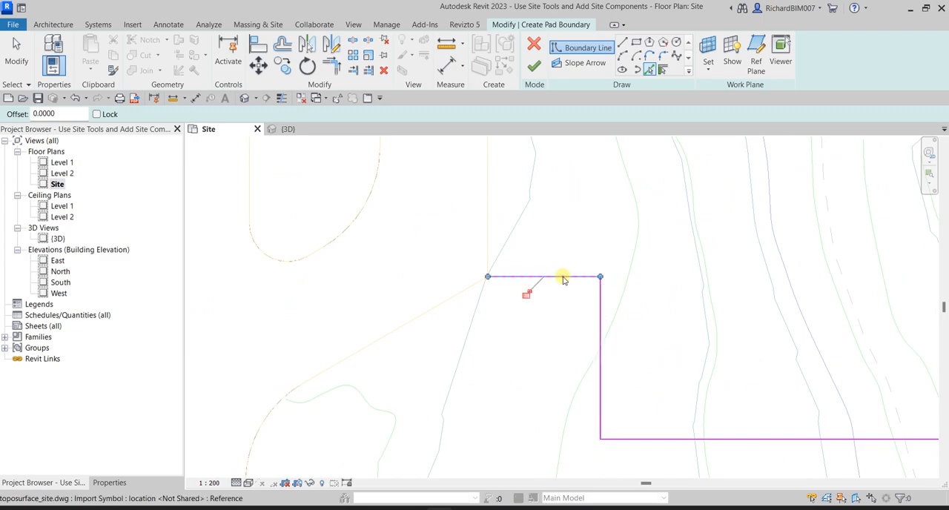
{"action": "left_click", "coordinate": [488, 236]}
{"action": "scroll", "coordinate": [589, 252], "scroll_direction": "down", "scroll_amount": 2}
{"action": "mouse_move", "coordinate": [593, 250]}
{"action": "middle_mouse_down"}
{"action": "mouse_move", "coordinate": [561, 409]}
{"action": "mouse_move", "coordinate": [549, 422]}
{"action": "middle_mouse_up"}
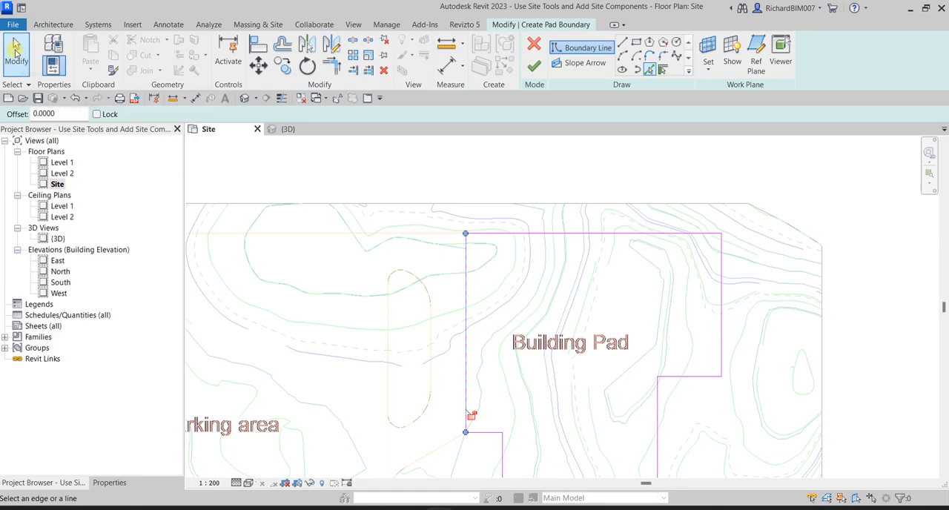
{"action": "left_click", "coordinate": [15, 51]}
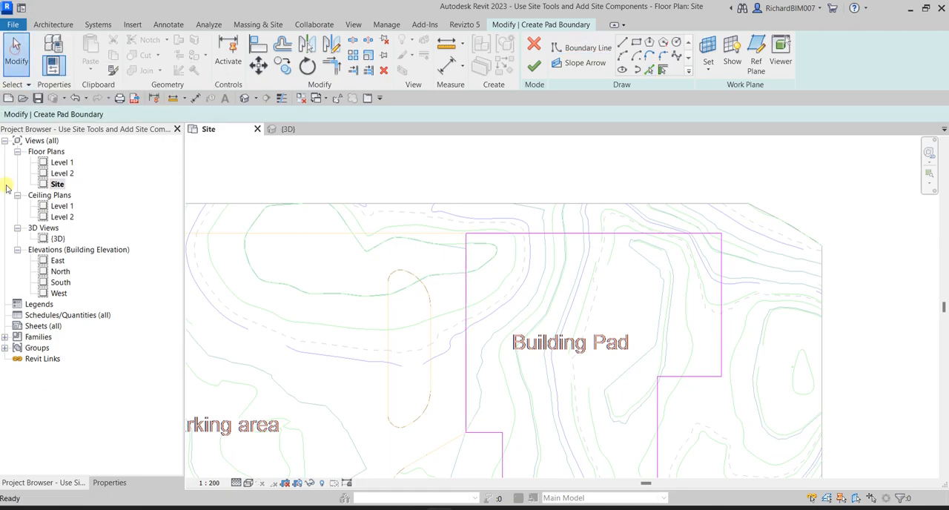
- Examine the properties and type properties of the Pad 1 type, leaving them unchanged
{"action": "left_click", "coordinate": [109, 482]}
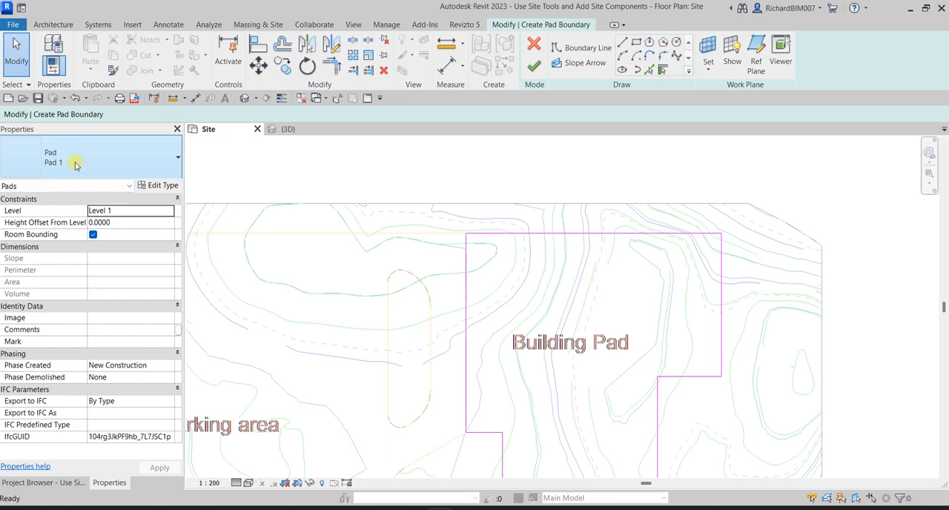
{"action": "left_click", "coordinate": [164, 191]}
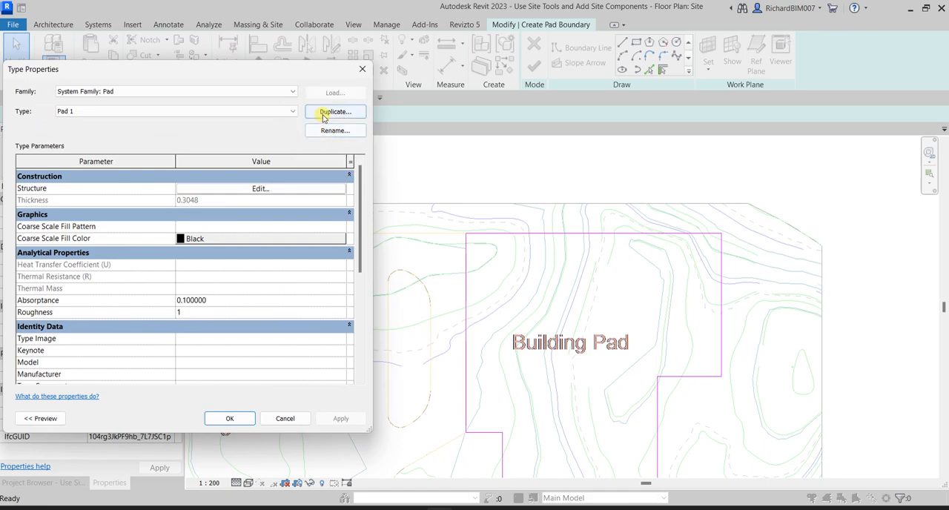
{"action": "left_click", "coordinate": [324, 117]}
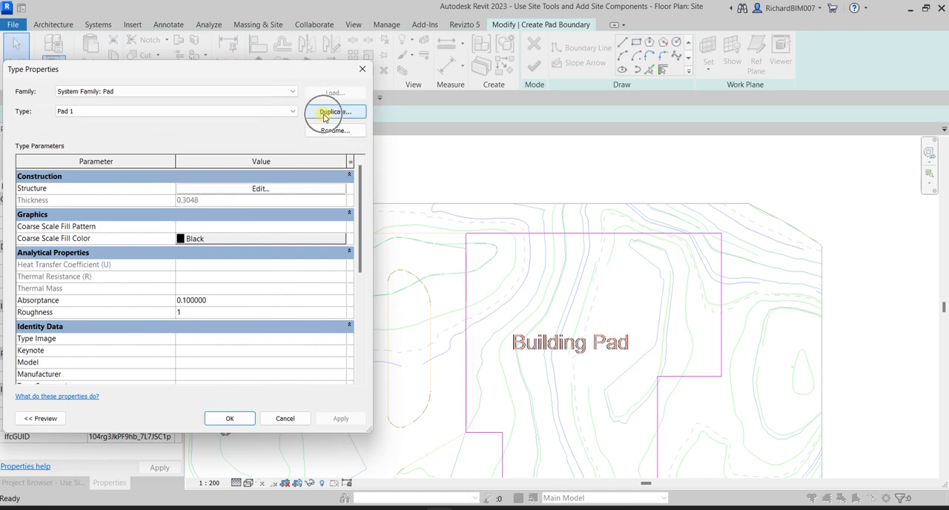
{"action": "left_click", "coordinate": [363, 71]}
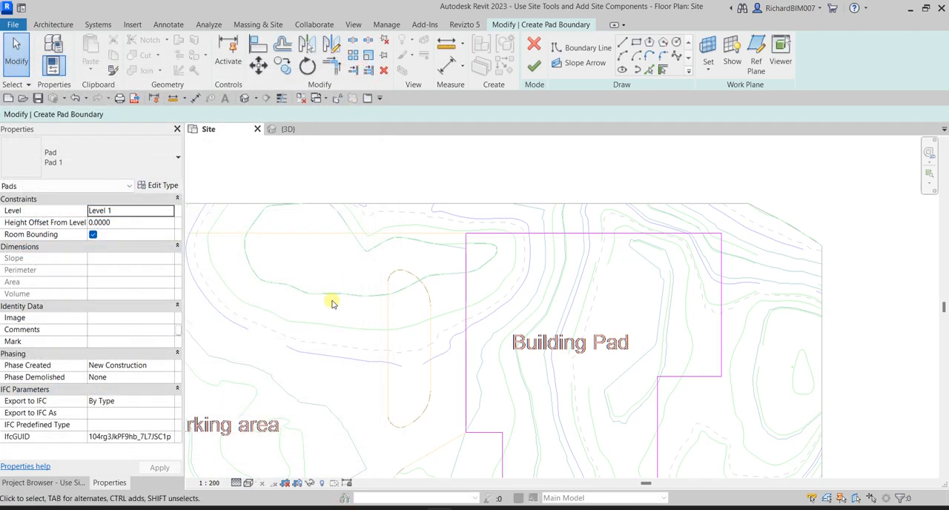
- Finish the building pad sketch, deselect the pad and switch to the 3D view
{"action": "left_click", "coordinate": [533, 67]}
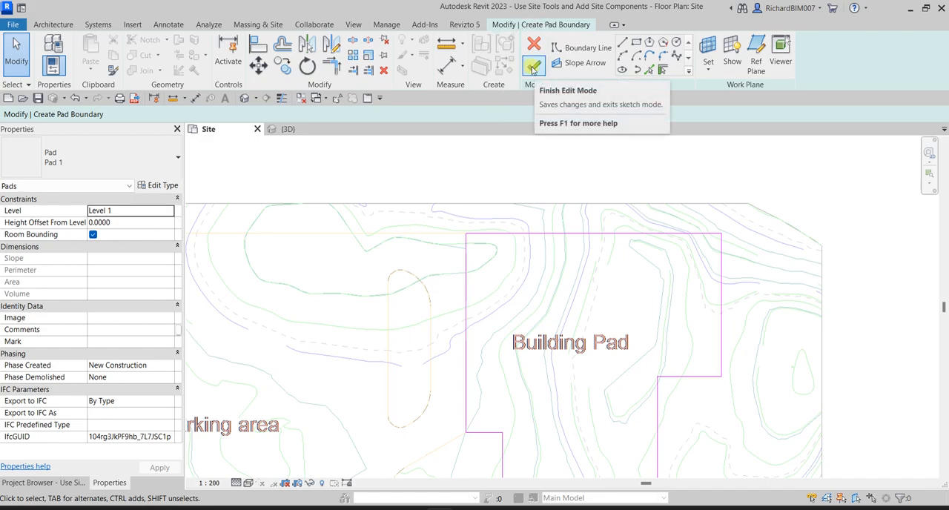
{"action": "left_click", "coordinate": [533, 68]}
{"action": "left_click", "coordinate": [639, 259]}
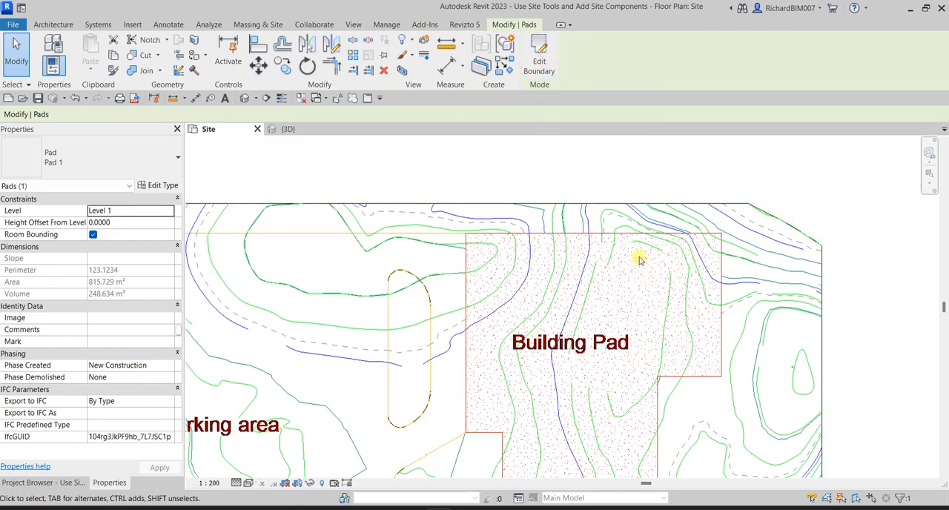
{"action": "left_click", "coordinate": [546, 164]}
{"action": "left_click", "coordinate": [284, 130]}
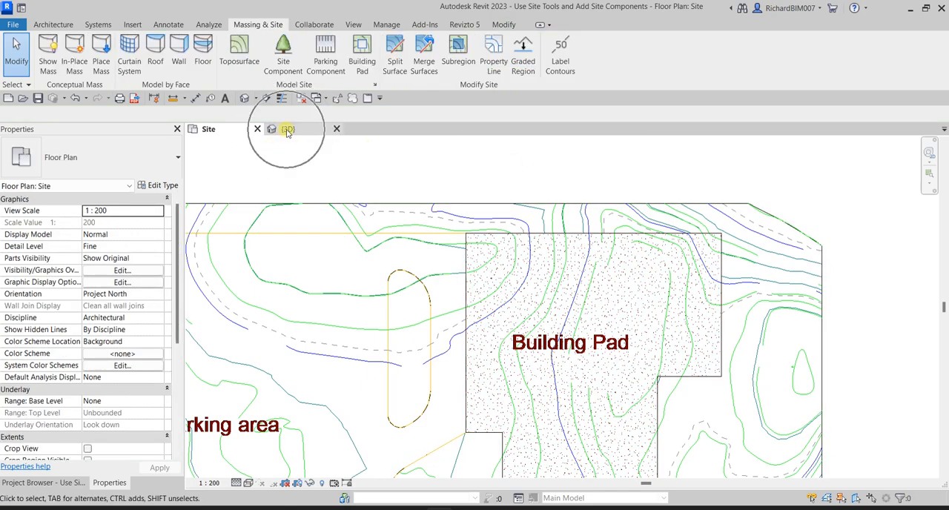
- Examine the building pad on the toposurface in the 3D view and return to the Site plan
{"action": "scroll", "coordinate": [657, 320], "scroll_direction": "up", "scroll_amount": 3}
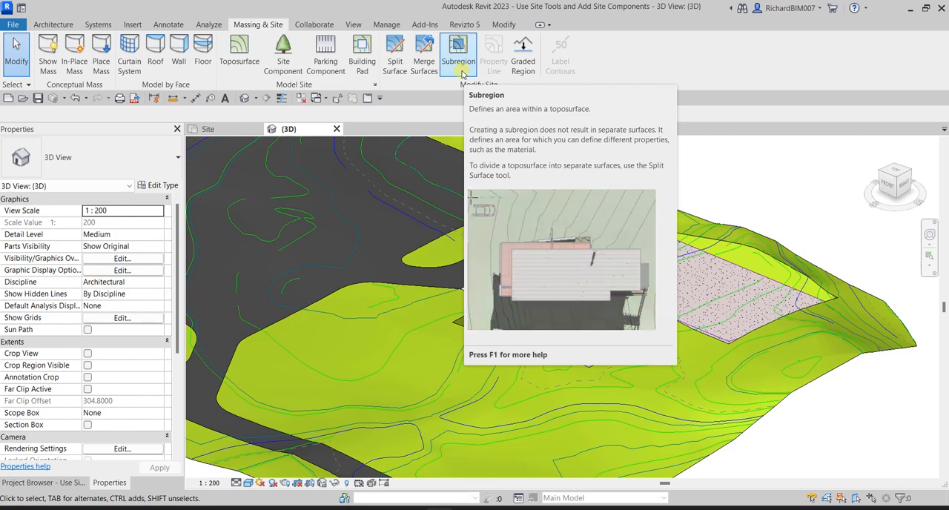
{"action": "left_click", "coordinate": [706, 158]}
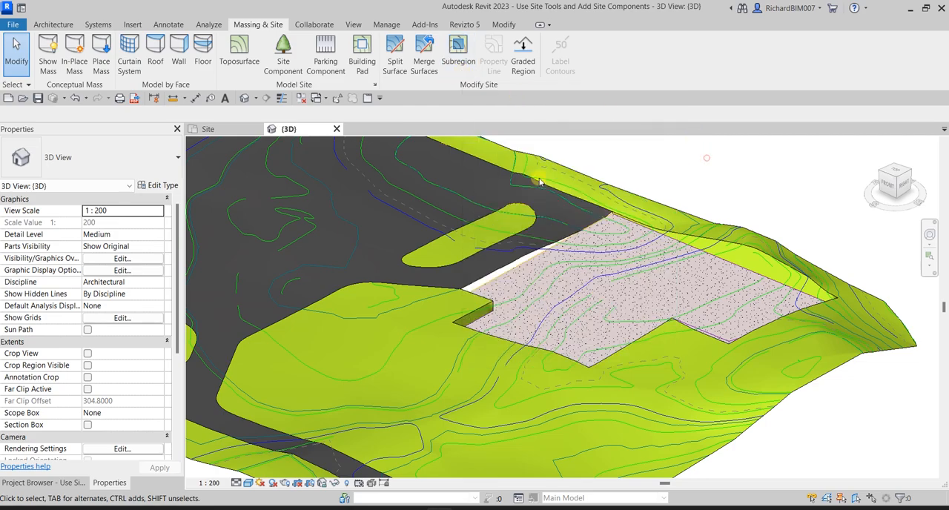
{"action": "left_click", "coordinate": [210, 129]}
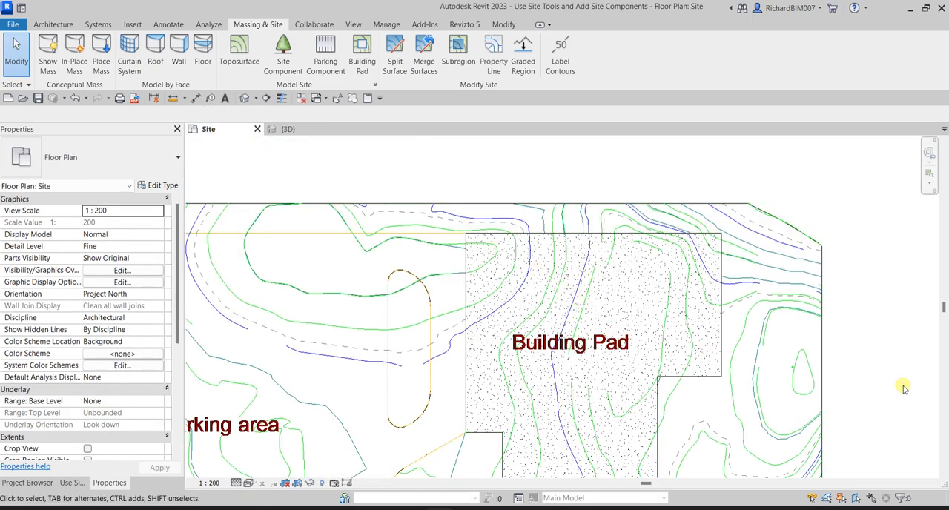
- Start a subregion boundary sketch around the building pad on the Site plan, using Pick Lines
{"action": "scroll", "coordinate": [592, 387], "scroll_direction": "down", "scroll_amount": 2}
{"action": "middle_click_drag", "start_coordinate": [606, 394], "coordinate": [544, 324]}
{"action": "scroll", "coordinate": [540, 323], "scroll_direction": "up", "scroll_amount": 2}
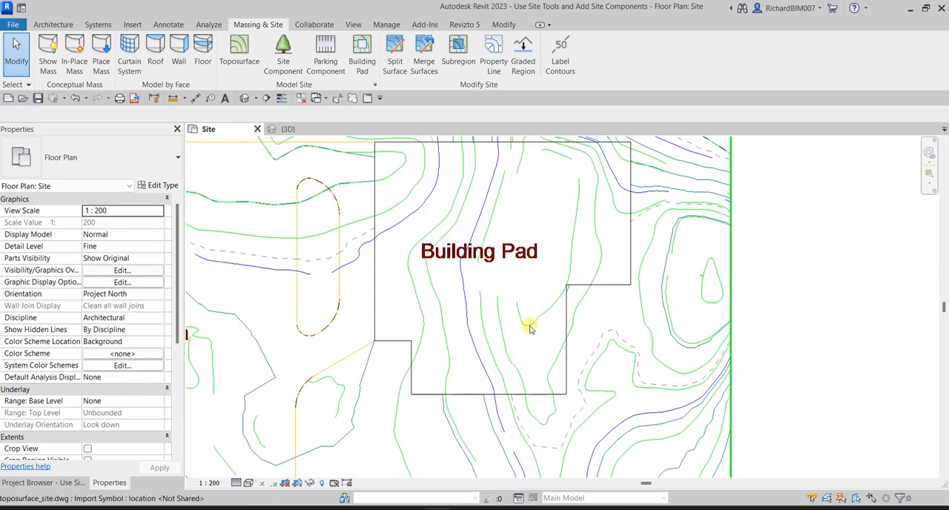
{"action": "left_click", "coordinate": [458, 62]}
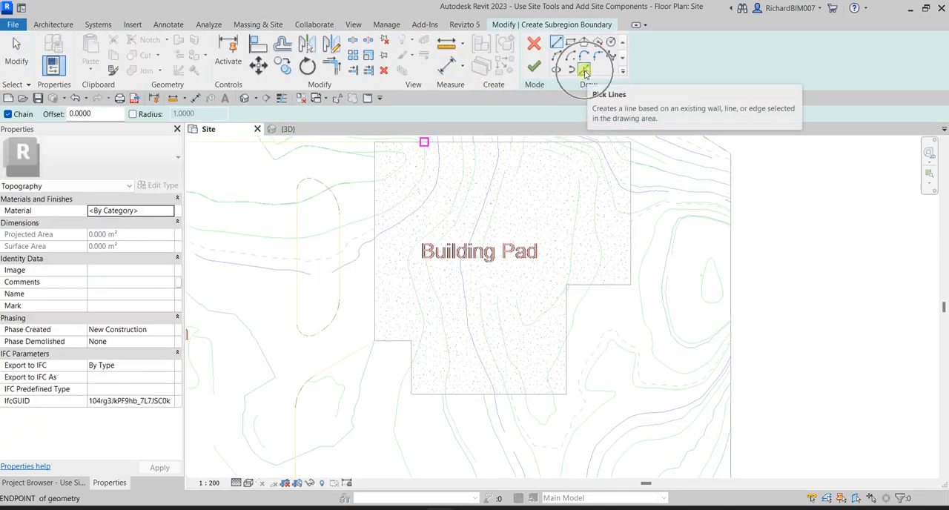
{"action": "left_click", "coordinate": [584, 71]}
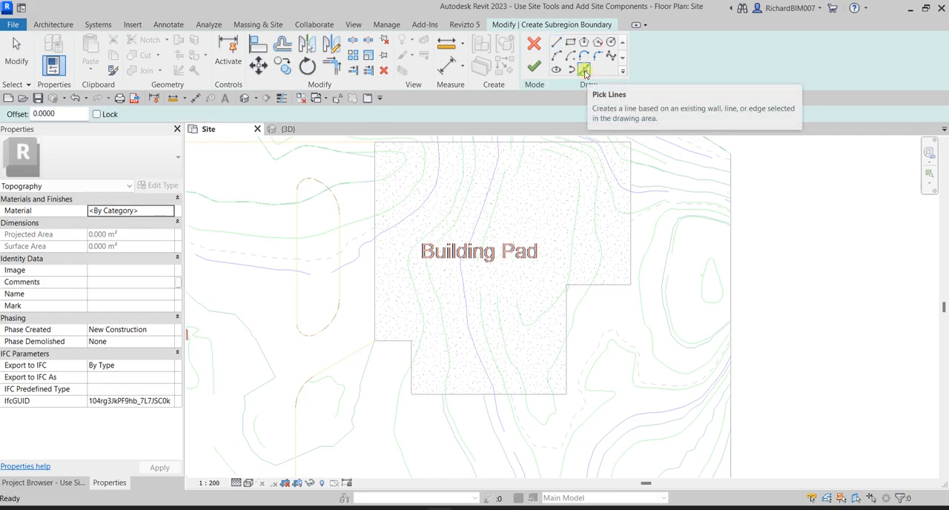
{"action": "left_click", "coordinate": [69, 114]}
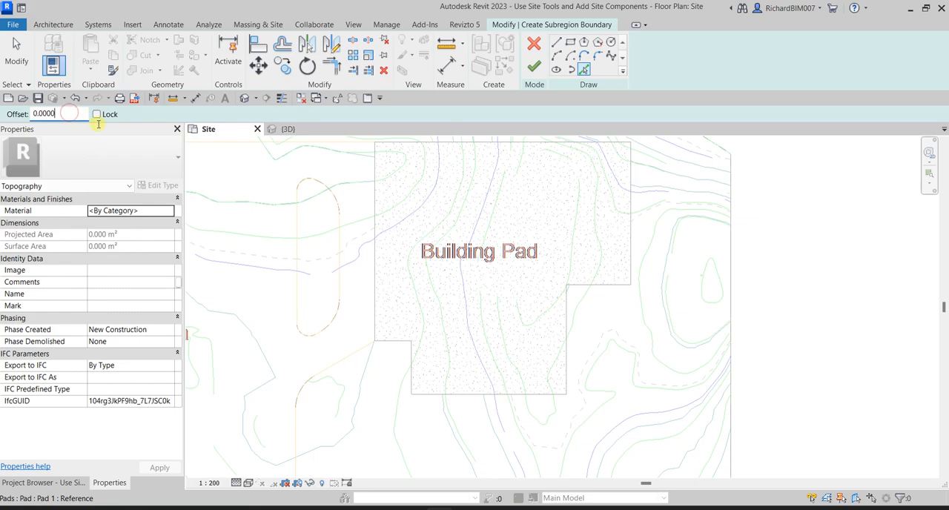
{"action": "left_click_drag", "start_coordinate": [55, 112], "coordinate": [16, 112]}
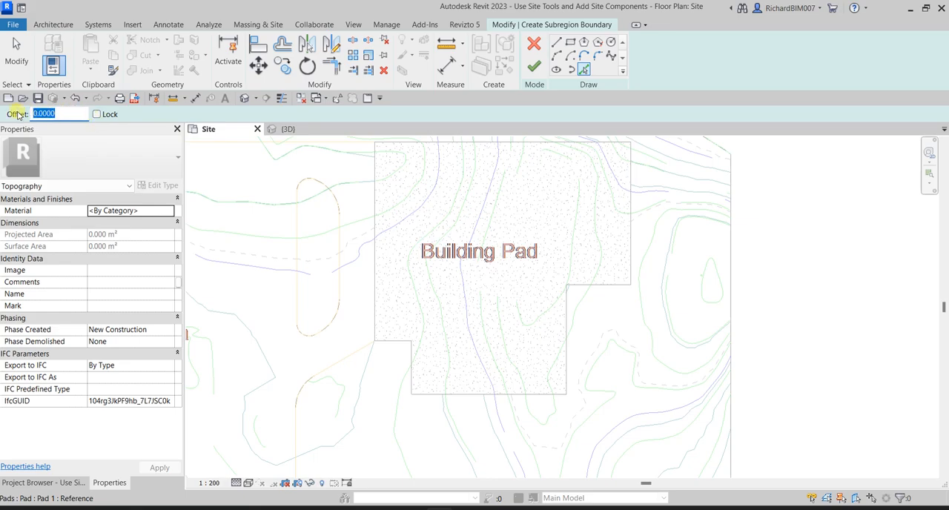
{"action": "type", "text": "20"}
{"action": "left_click_drag", "start_coordinate": [64, 113], "coordinate": [30, 110]}
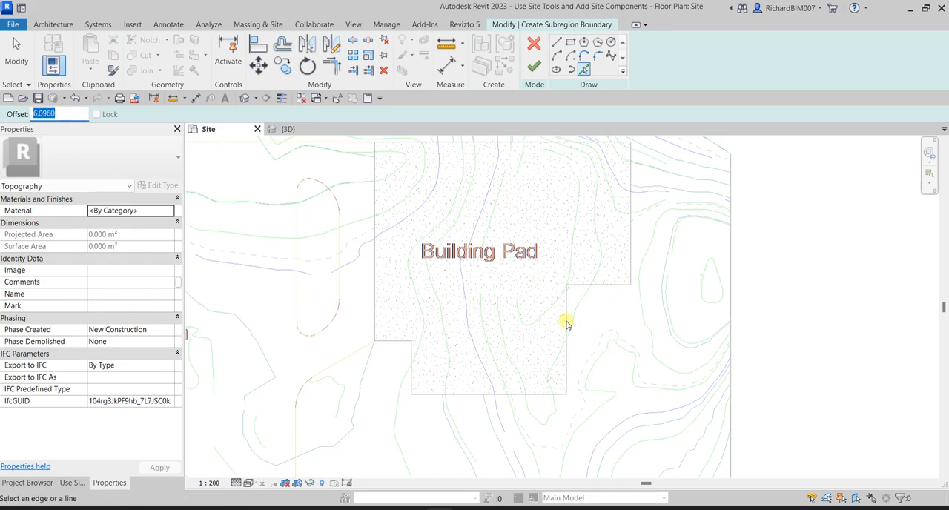
- With a Pick Lines offset of 6, add boundary lines outside the pad's inner right vertical edge and lower edge
{"action": "left_click_drag", "start_coordinate": [63, 114], "coordinate": [29, 114]}
{"action": "type", "text": "6"}
{"action": "left_click", "coordinate": [585, 71]}
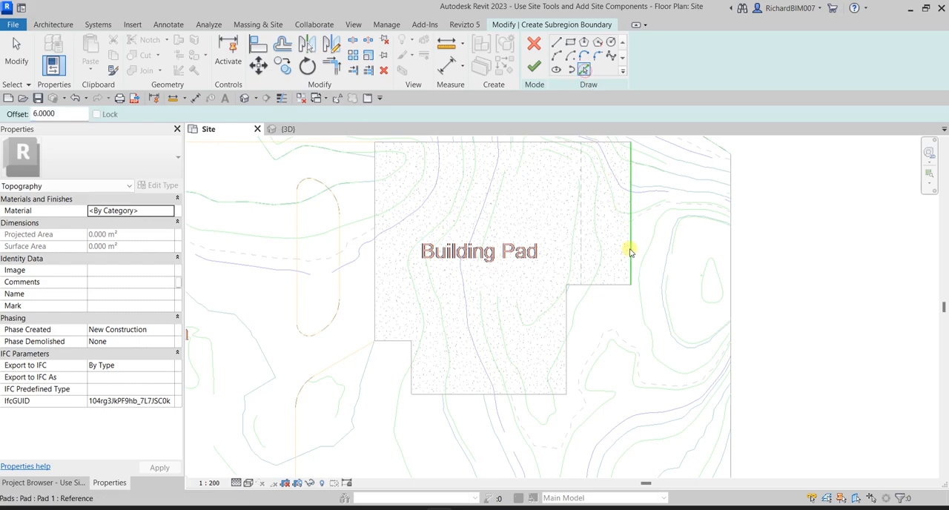
{"action": "left_click", "coordinate": [570, 326]}
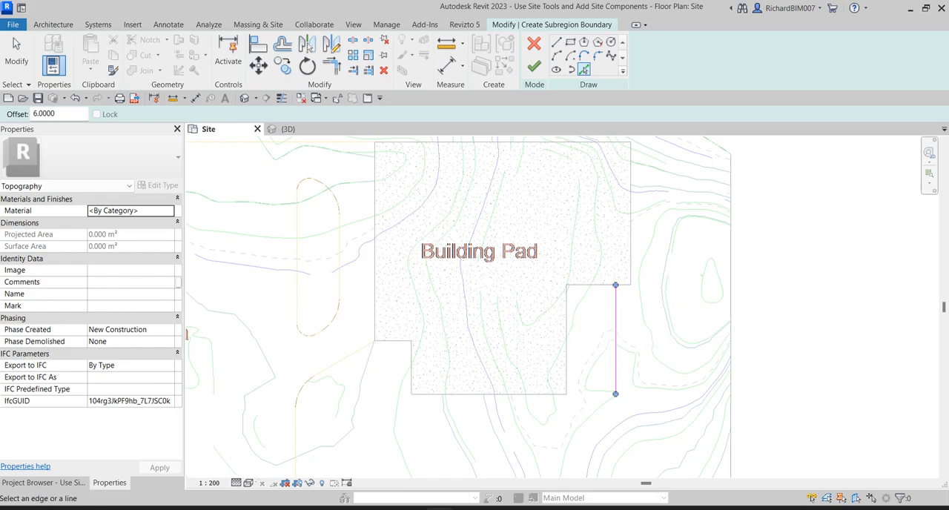
{"action": "middle_click_drag", "start_coordinate": [614, 346], "coordinate": [619, 258]}
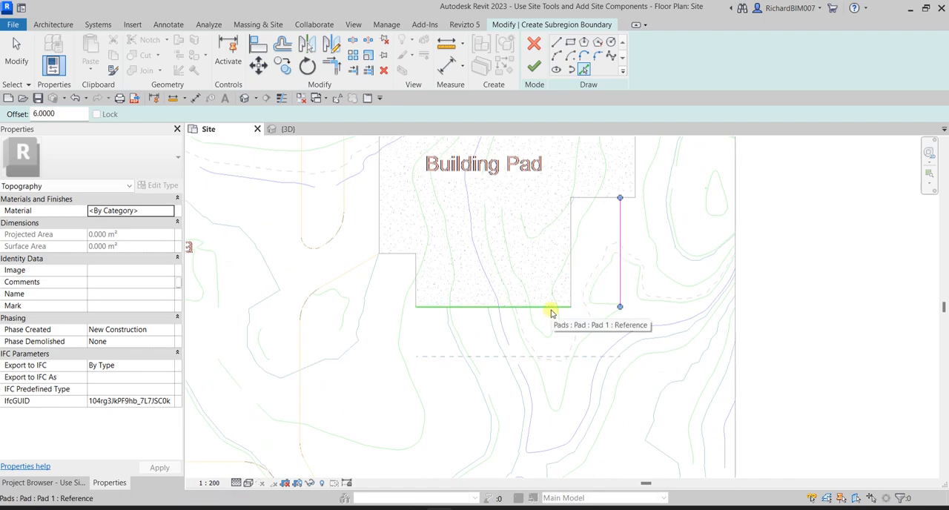
{"action": "left_click", "coordinate": [551, 307]}
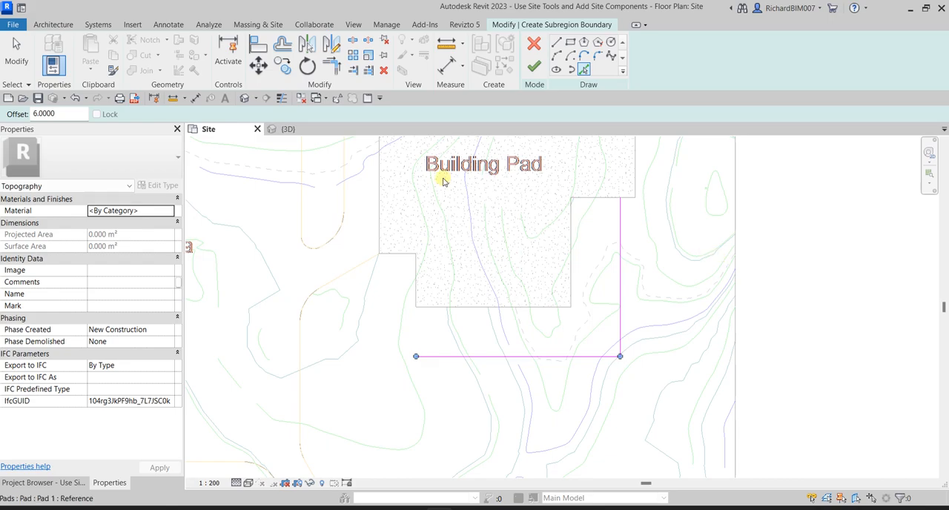
- Add a vertical boundary line inside the pad, offset 9 from its long left edge, and finish picking
{"action": "double_click", "coordinate": [59, 114]}
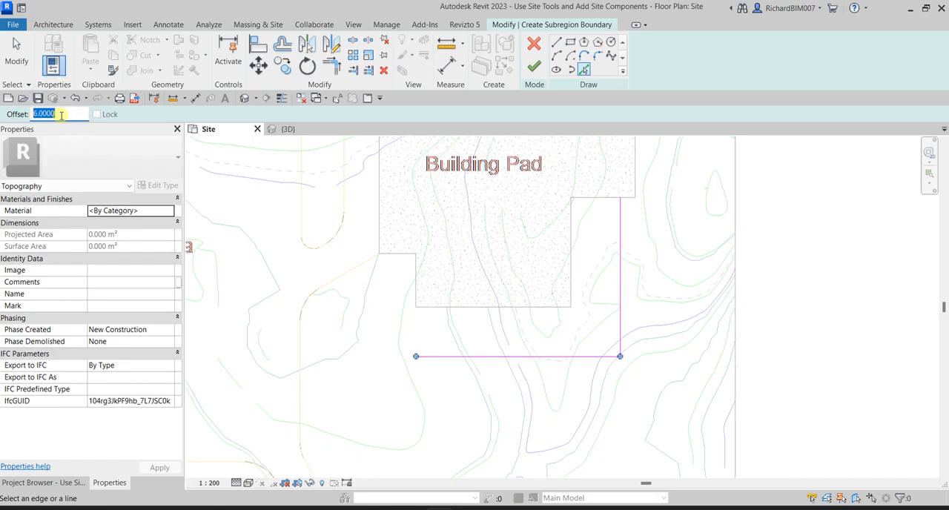
{"action": "type", "text": "9"}
{"action": "middle_click_drag", "start_coordinate": [388, 309], "coordinate": [394, 281]}
{"action": "left_click", "coordinate": [377, 260]}
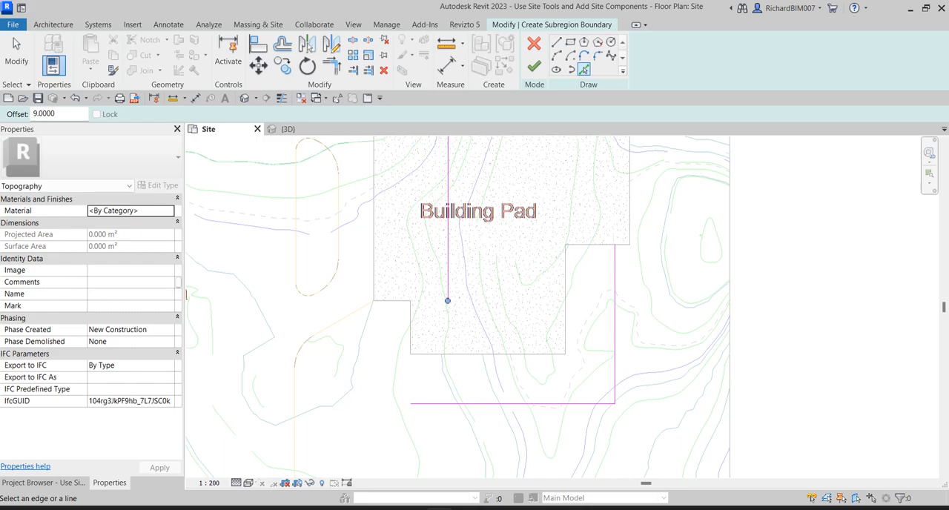
{"action": "left_click", "coordinate": [17, 52]}
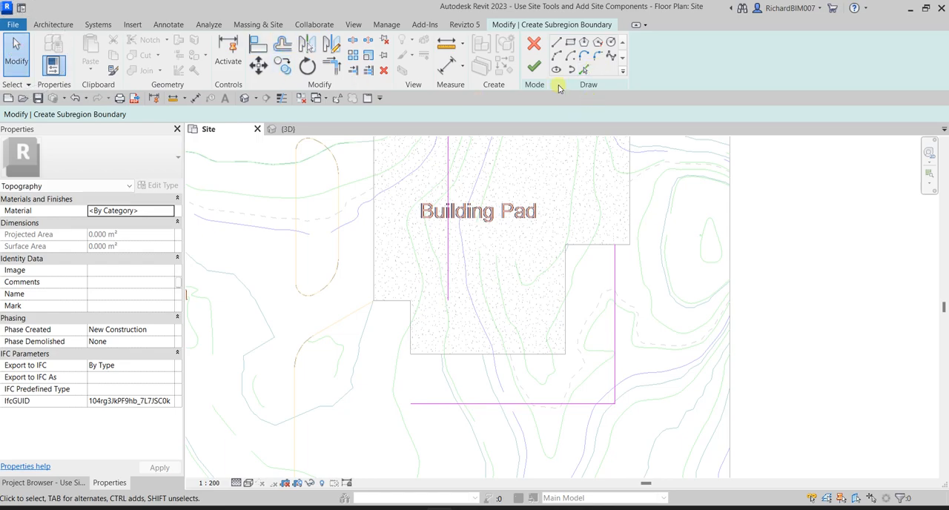
- Round the lower-right and lower-left corners of the subregion boundary with fillet arcs of radius 4.5
{"action": "left_click", "coordinate": [599, 58]}
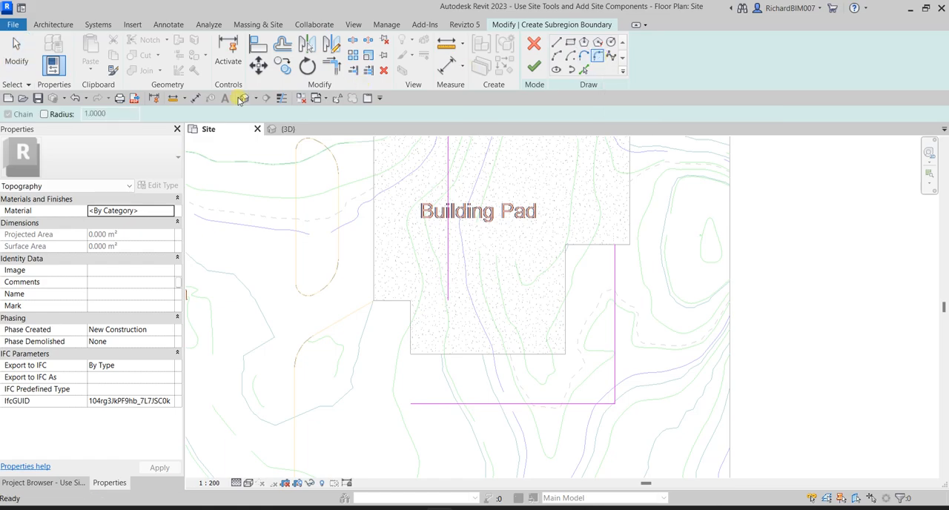
{"action": "left_click", "coordinate": [46, 114]}
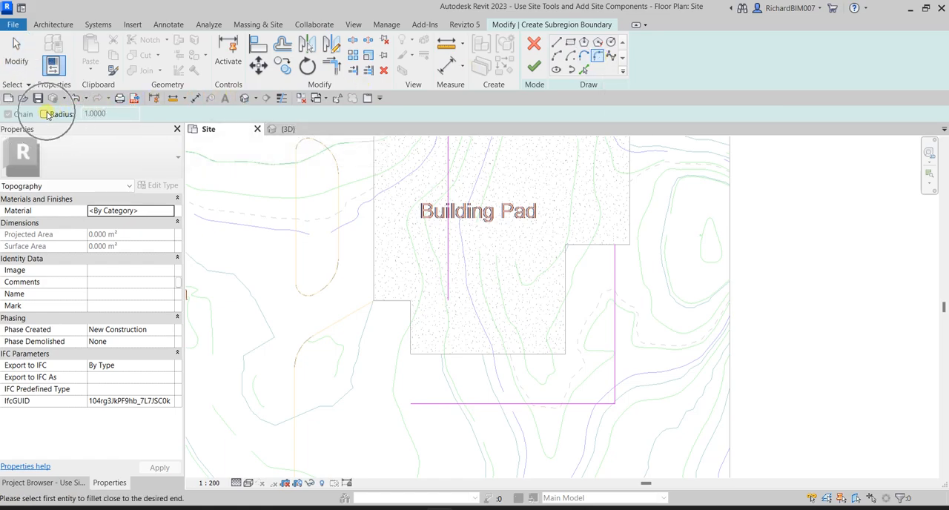
{"action": "left_click", "coordinate": [46, 114]}
{"action": "left_click_drag", "start_coordinate": [111, 113], "coordinate": [63, 112]}
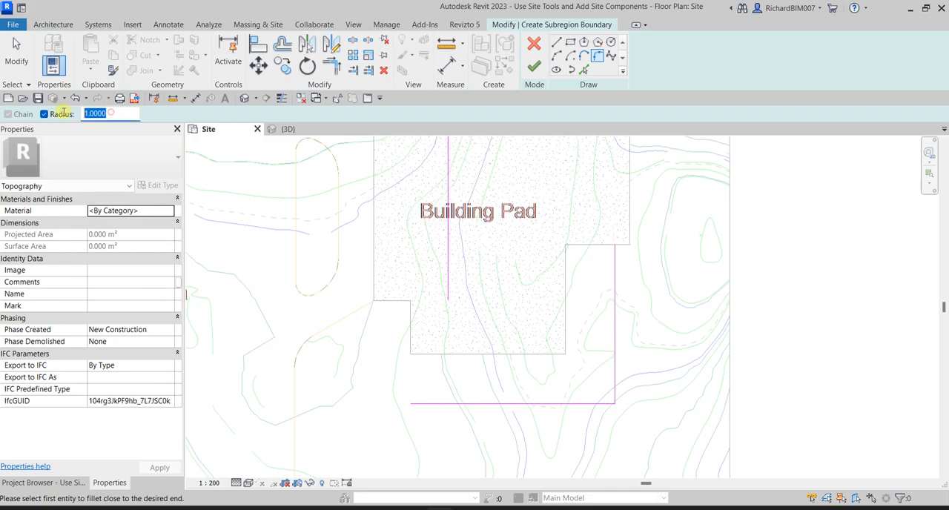
{"action": "type", "text": "4"}
{"action": "left_click", "coordinate": [579, 404]}
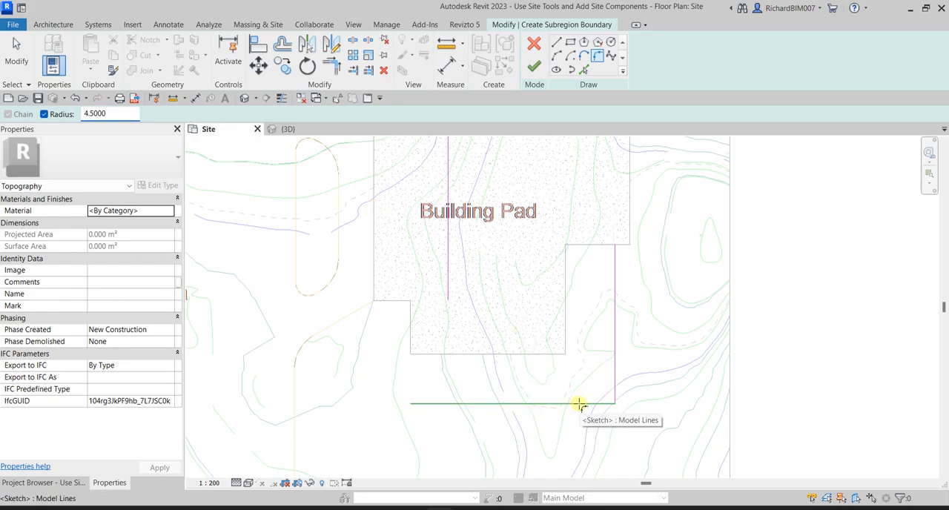
{"action": "left_click", "coordinate": [614, 361]}
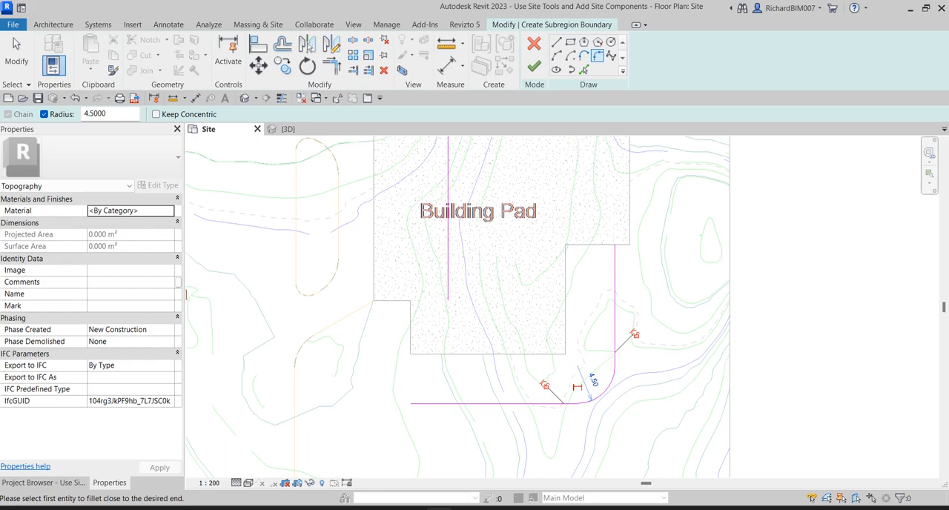
{"action": "left_click", "coordinate": [532, 403]}
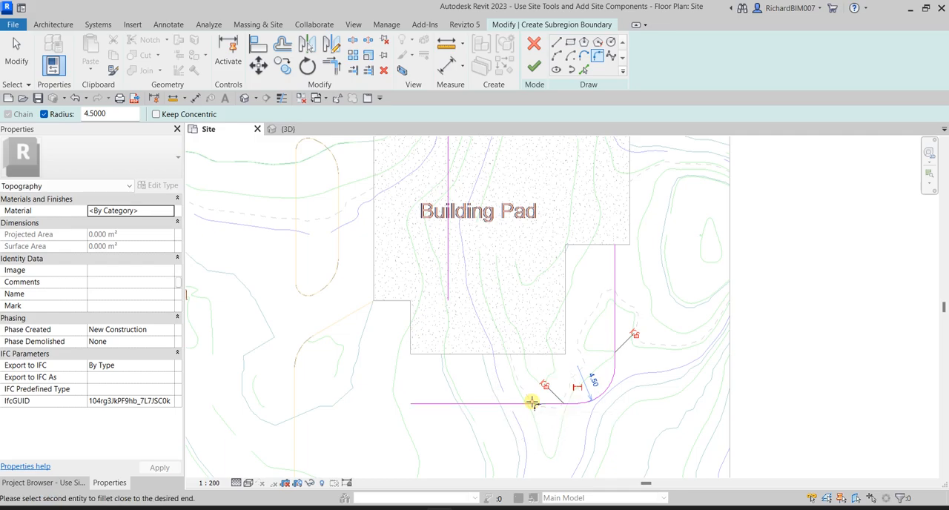
{"action": "left_click", "coordinate": [448, 278]}
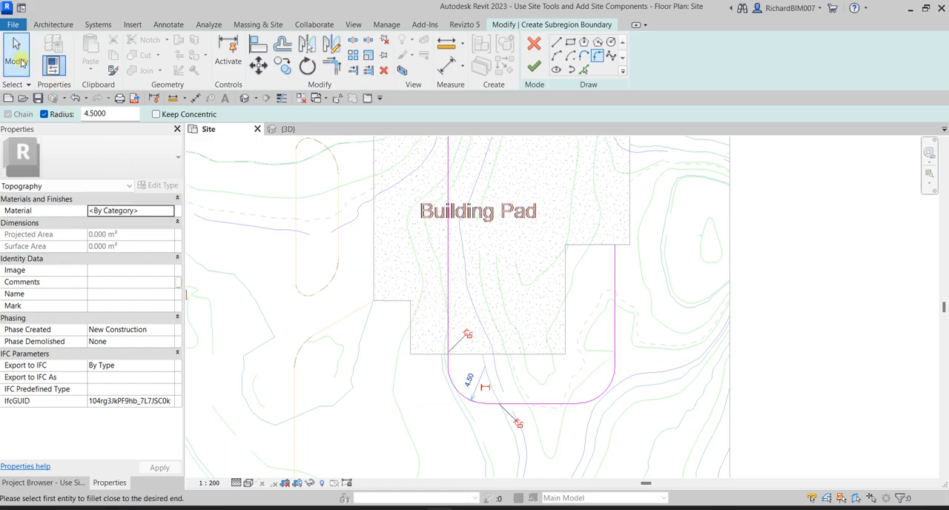
{"action": "left_click", "coordinate": [18, 58]}
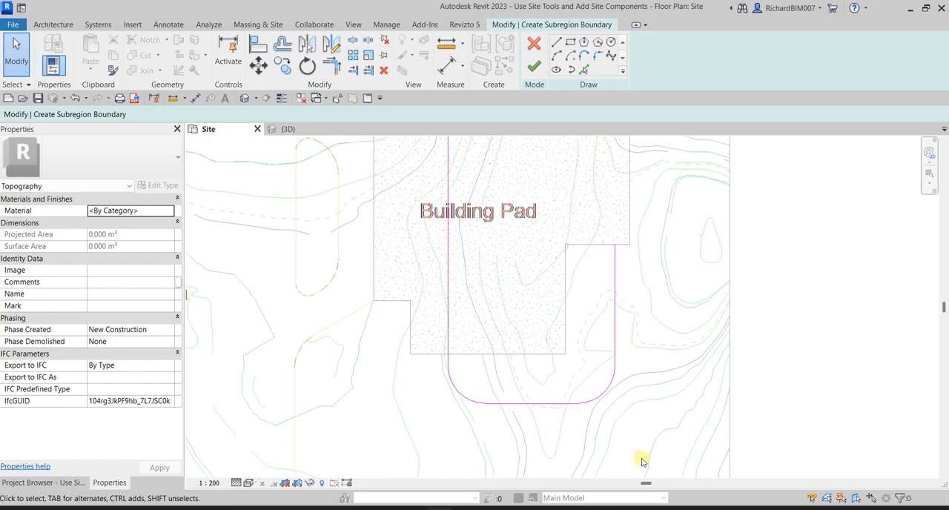
- With a Pick Lines offset of 3, add inner parallel lines for the left vertical and lower horizontal boundary lines
{"action": "key", "text": "ctrl"}
{"action": "key", "text": "ctrl"}
{"action": "key", "text": "ctrl"}
{"action": "left_click", "coordinate": [585, 71]}
{"action": "key", "text": "ctrl"}
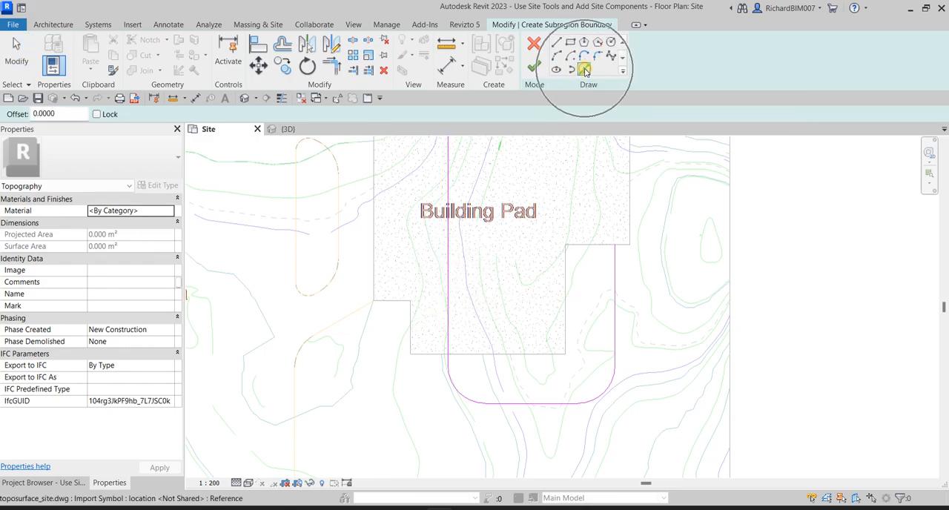
{"action": "left_click", "coordinate": [64, 114]}
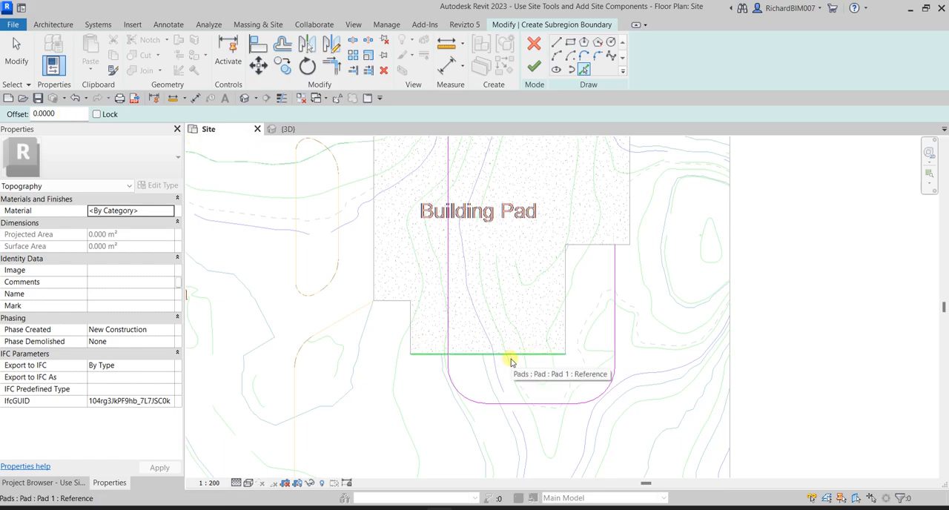
{"action": "scroll", "coordinate": [481, 356], "scroll_direction": "up", "scroll_amount": 2}
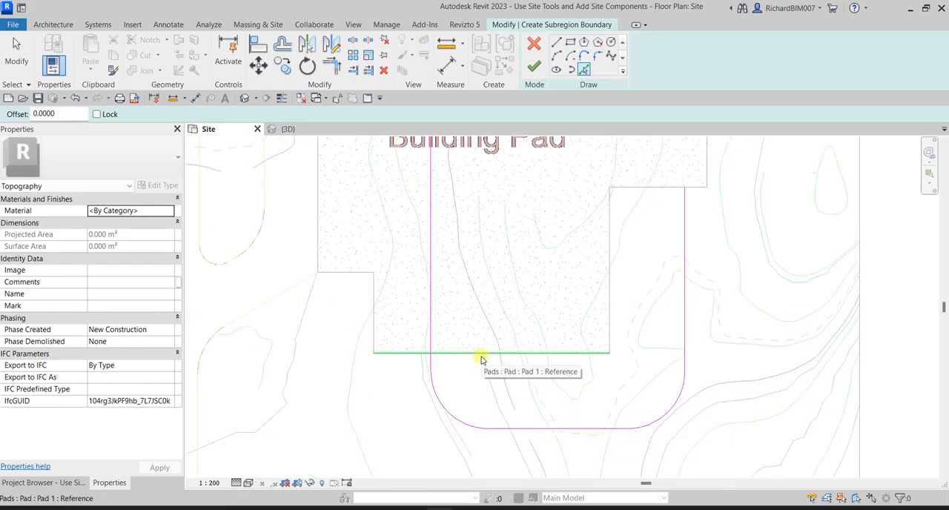
{"action": "double_click", "coordinate": [58, 114]}
{"action": "type", "text": "3"}
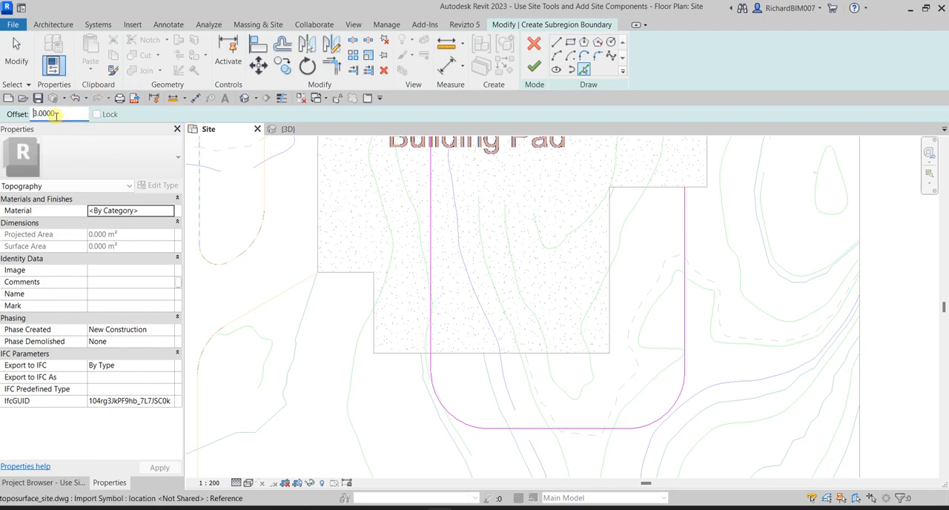
{"action": "left_click", "coordinate": [435, 322]}
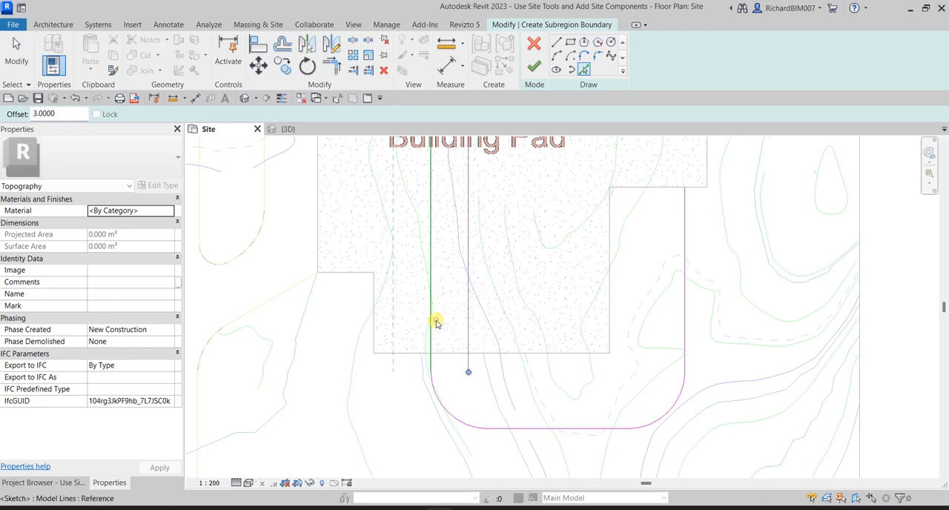
{"action": "left_click", "coordinate": [517, 430]}
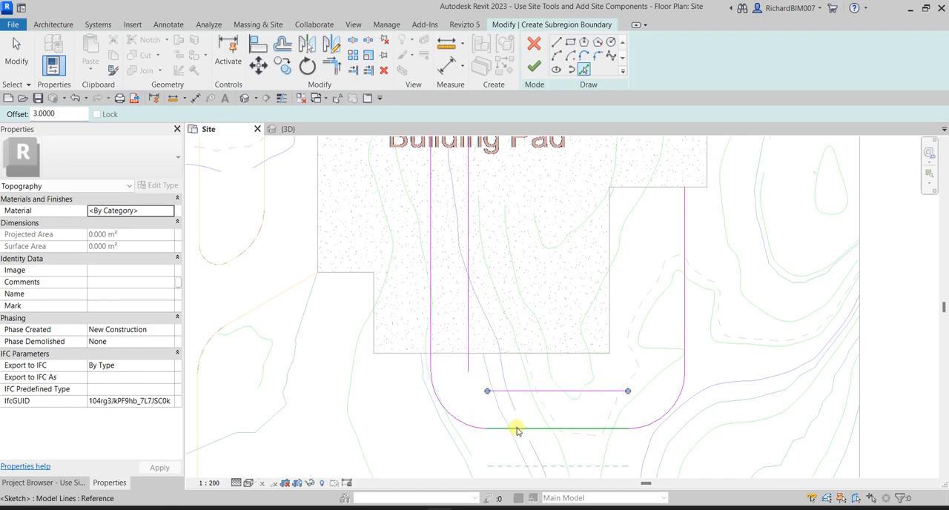
- Complete the inner outline by offsetting the lower-right arc, the right vertical line and the lower-left arc inward by 3
{"action": "left_click", "coordinate": [675, 404]}
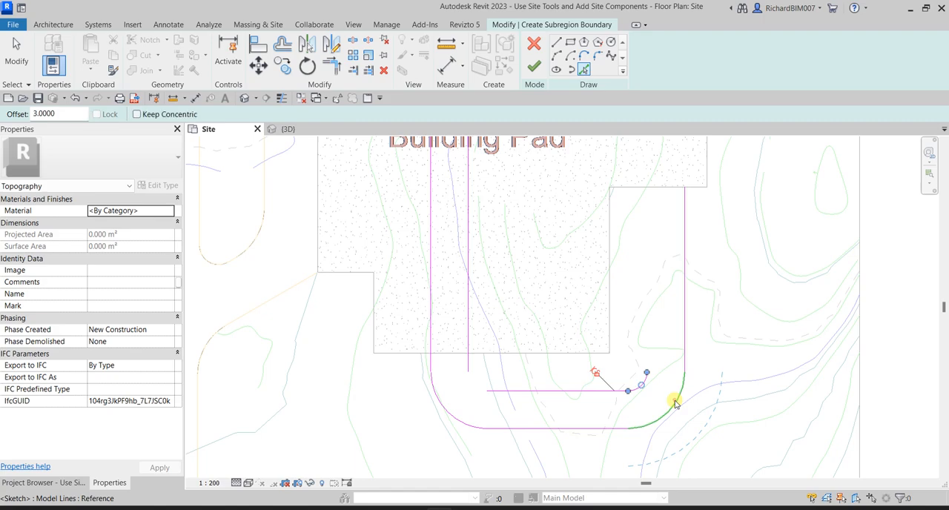
{"action": "left_click", "coordinate": [682, 291]}
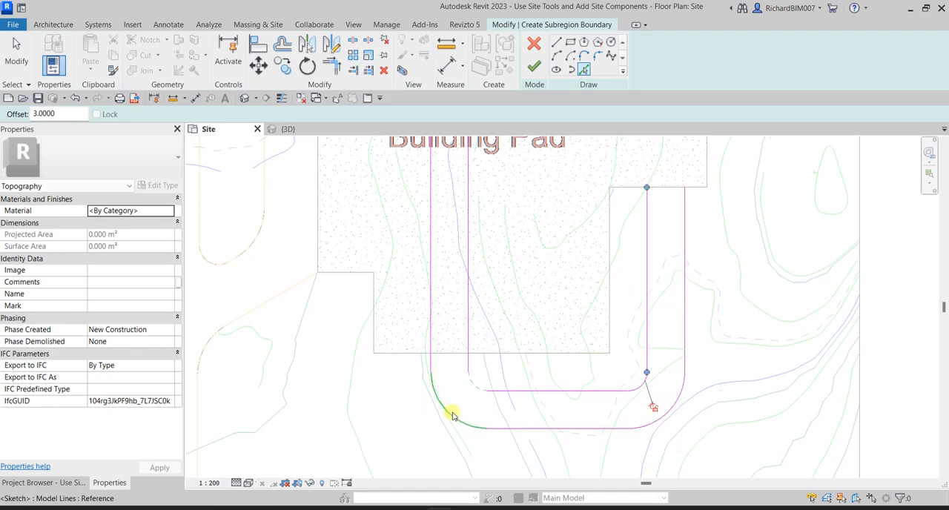
{"action": "left_click", "coordinate": [453, 416]}
{"action": "left_click", "coordinate": [18, 60]}
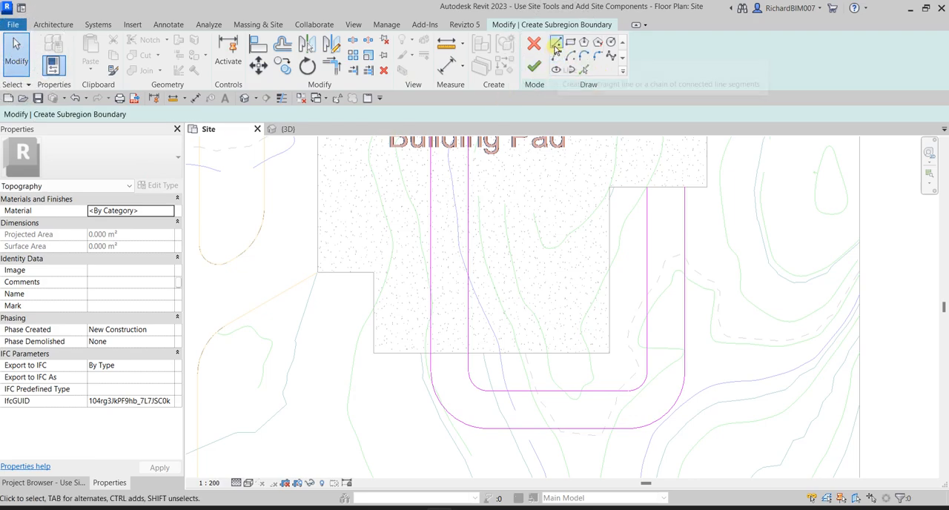
- Draw a straight line along the pad's lower edge to close the path outline between its two left vertical lines
{"action": "left_click", "coordinate": [556, 43]}
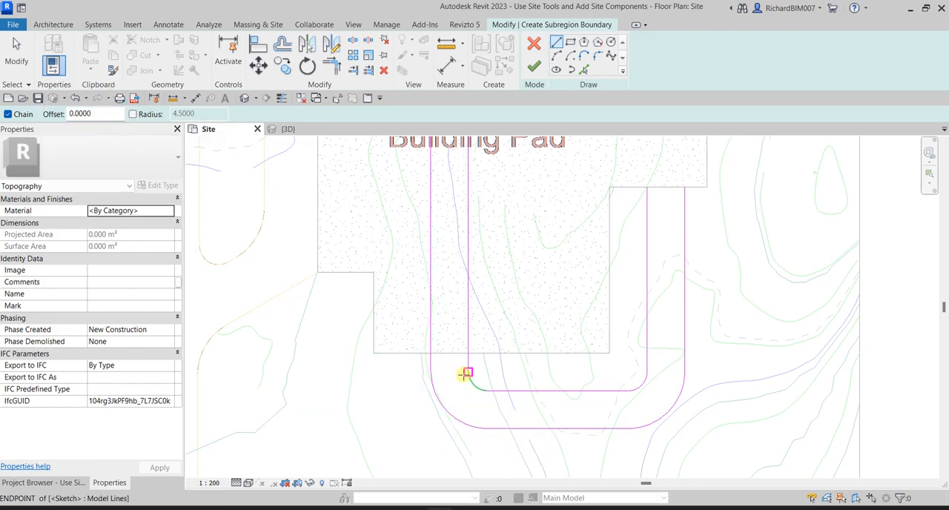
{"action": "scroll", "coordinate": [432, 355], "scroll_direction": "up", "scroll_amount": 4}
{"action": "left_click", "coordinate": [389, 324]}
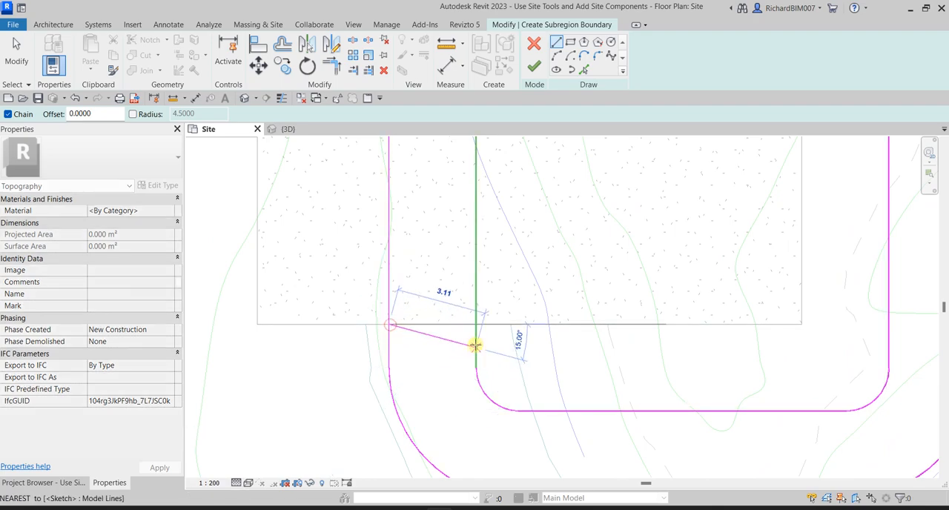
{"action": "left_click", "coordinate": [475, 324]}
{"action": "scroll", "coordinate": [581, 357], "scroll_direction": "down", "scroll_amount": 2}
{"action": "middle_click_drag", "start_coordinate": [634, 352], "coordinate": [572, 353]}
{"action": "key", "text": "Escape"}
- Close the path outline's other end with a straight line along the pad edge between the two right vertical lines
{"action": "middle_click_drag", "start_coordinate": [722, 317], "coordinate": [631, 352]}
{"action": "left_click", "coordinate": [617, 192]}
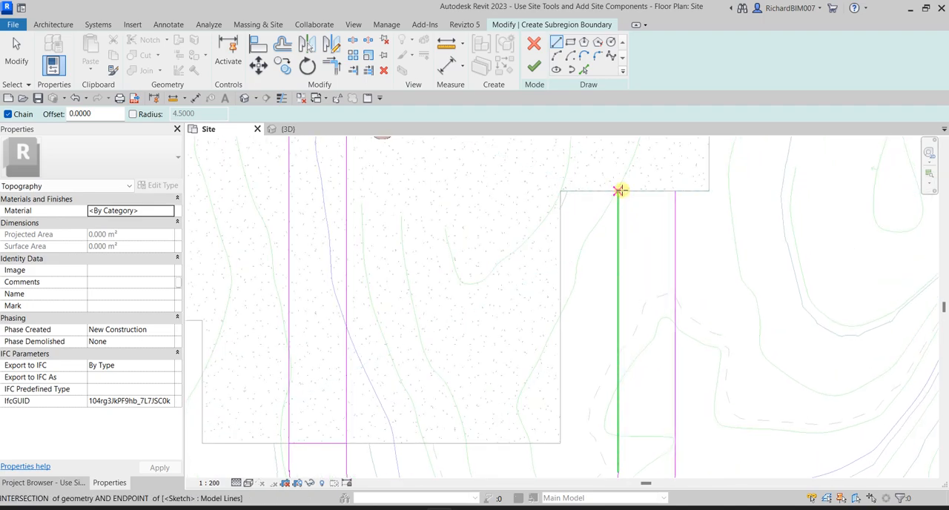
{"action": "left_click", "coordinate": [675, 192]}
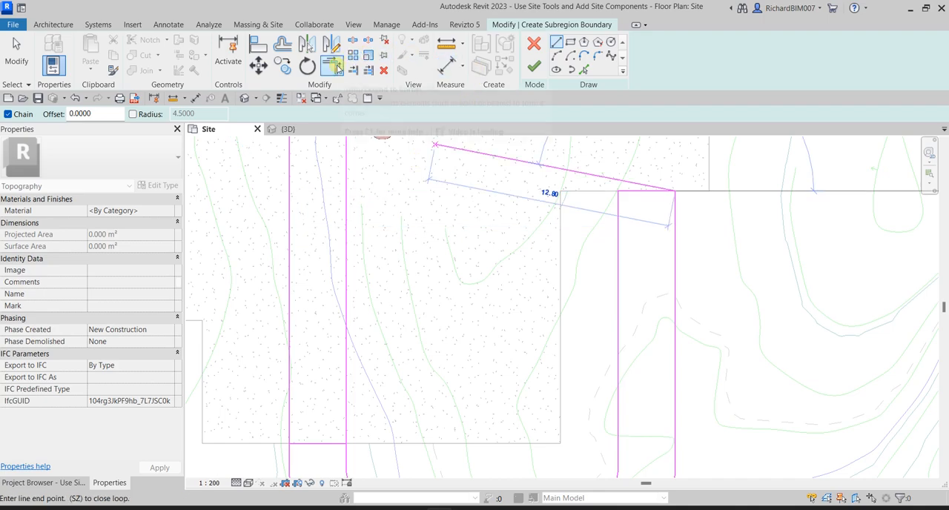
- Trim the left outer and inner vertical lines to corners with the closing line at the pad's lower edge
{"action": "left_click", "coordinate": [333, 66]}
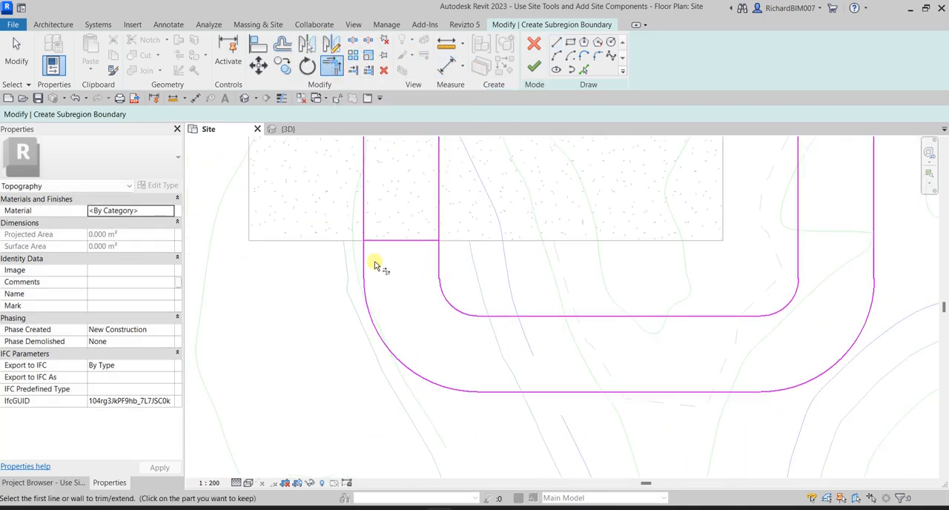
{"action": "left_click", "coordinate": [364, 259]}
{"action": "left_click", "coordinate": [377, 245]}
{"action": "left_click", "coordinate": [420, 243]}
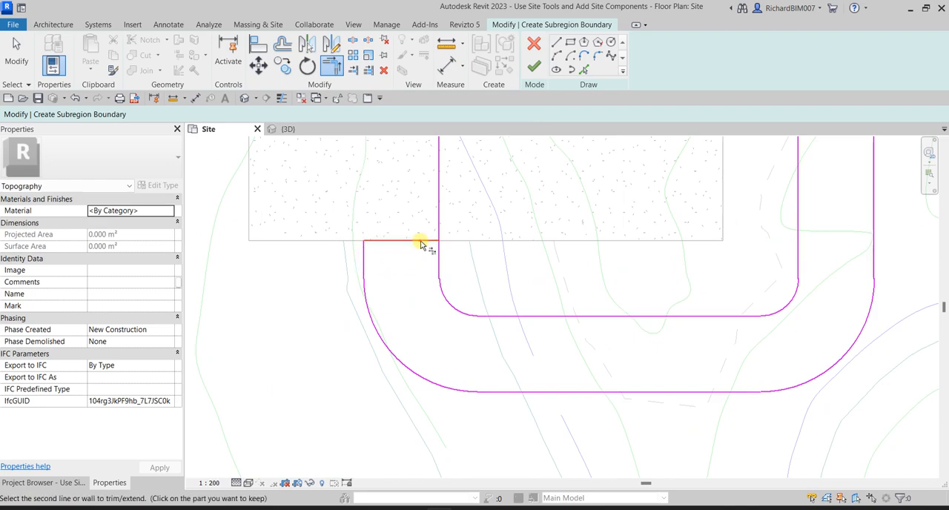
{"action": "left_click", "coordinate": [439, 262]}
{"action": "scroll", "coordinate": [419, 307], "scroll_direction": "down", "scroll_amount": 2}
{"action": "scroll", "coordinate": [445, 301], "scroll_direction": "down", "scroll_amount": 3}
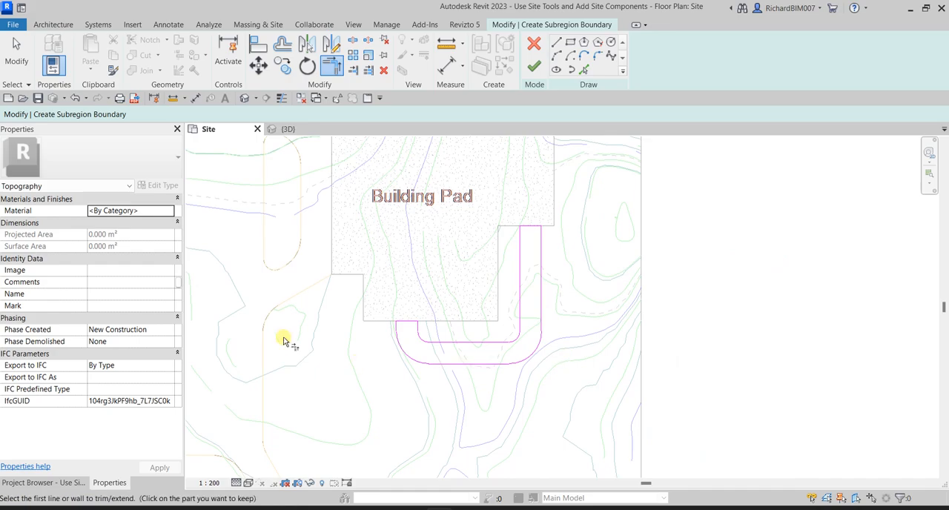
- Finish the subregion boundary sketch and deselect the new path subregion
{"action": "left_click", "coordinate": [17, 54]}
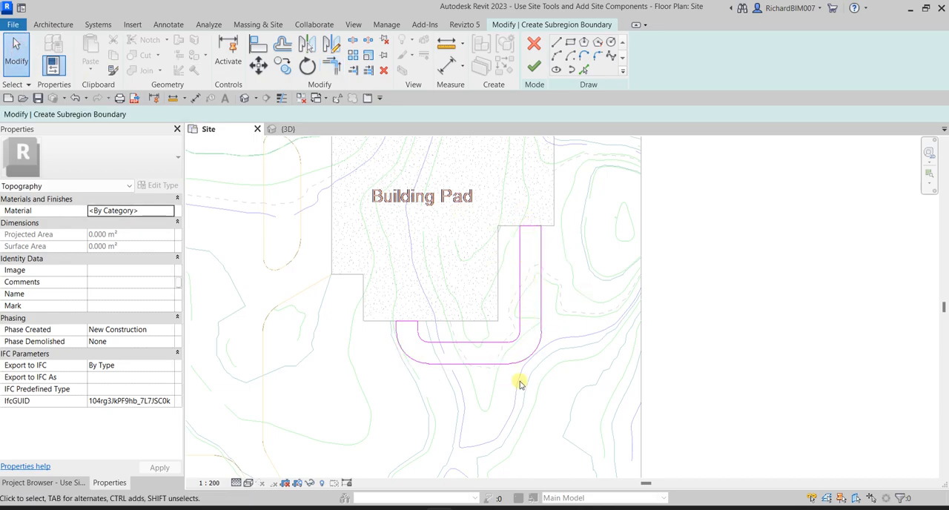
{"action": "left_click", "coordinate": [534, 67]}
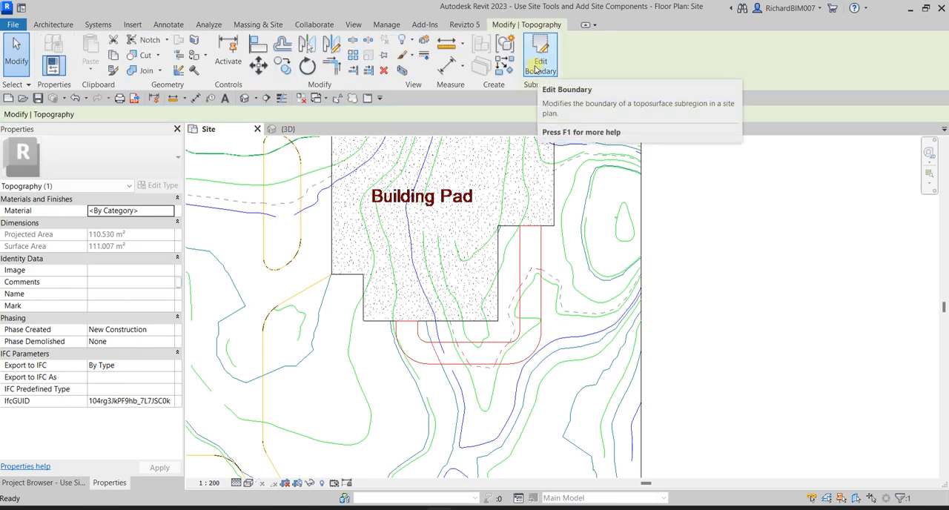
{"action": "left_click", "coordinate": [771, 227]}
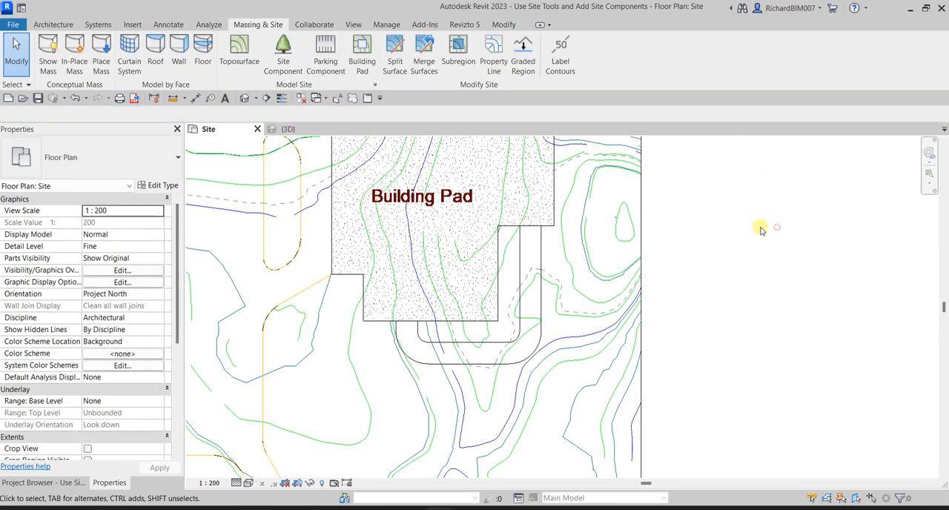
- In the 3D view, assign the Site - Sand material to the U-shaped path subregion
{"action": "left_click", "coordinate": [289, 129]}
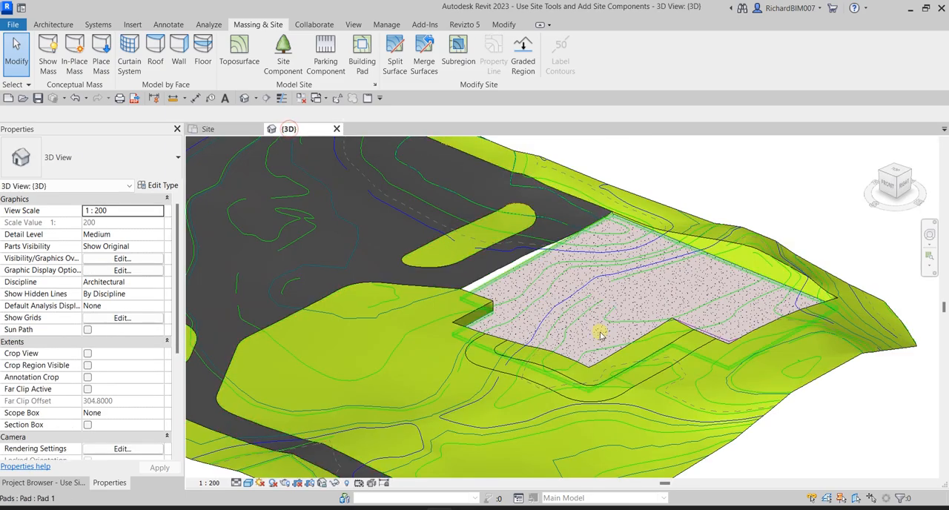
{"action": "middle_click_drag", "start_coordinate": [744, 462], "coordinate": [685, 375]}
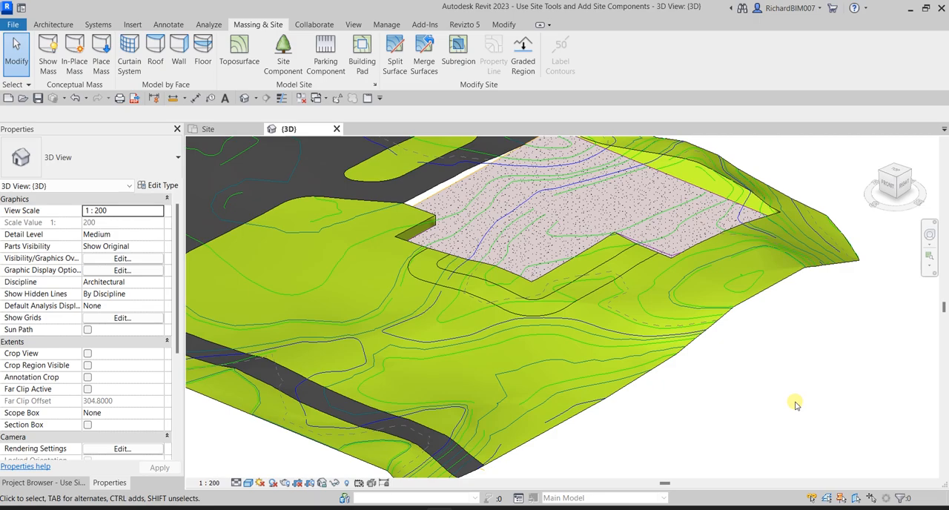
{"action": "left_click", "coordinate": [546, 300]}
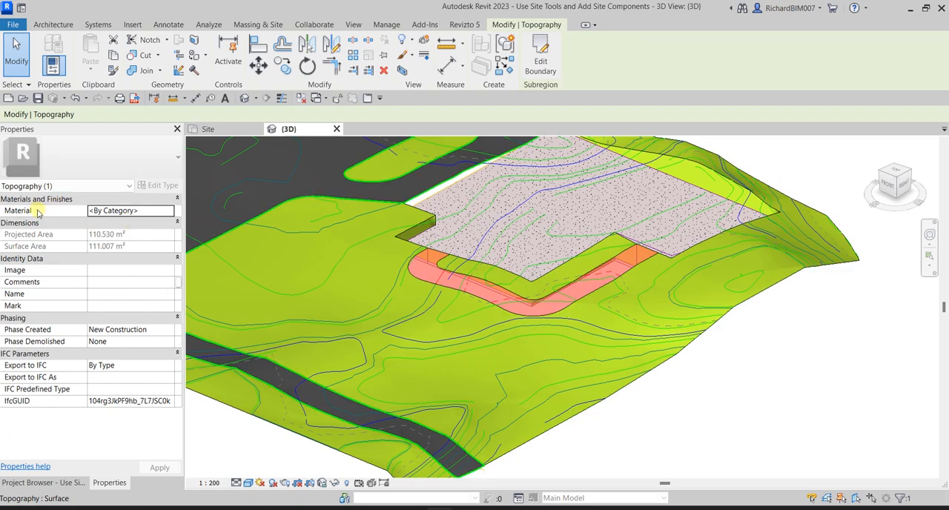
{"action": "left_click", "coordinate": [145, 212]}
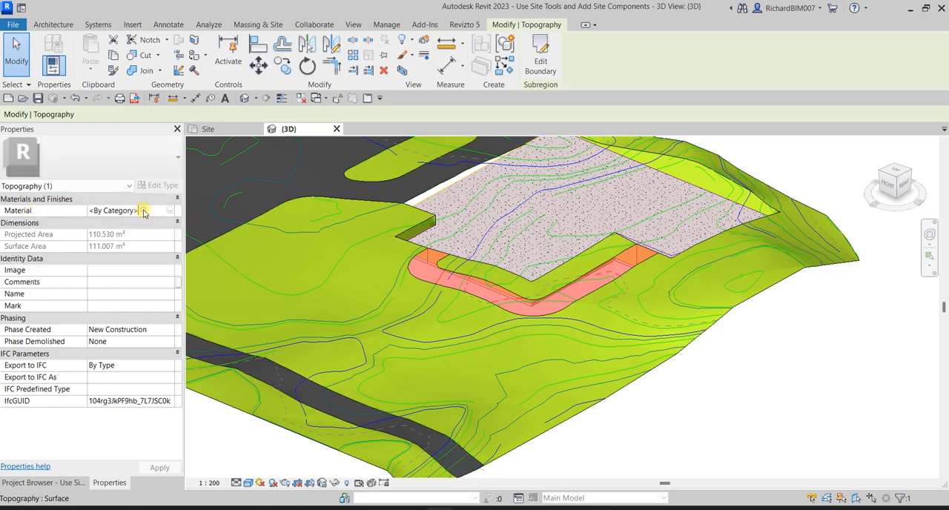
{"action": "left_click", "coordinate": [172, 211]}
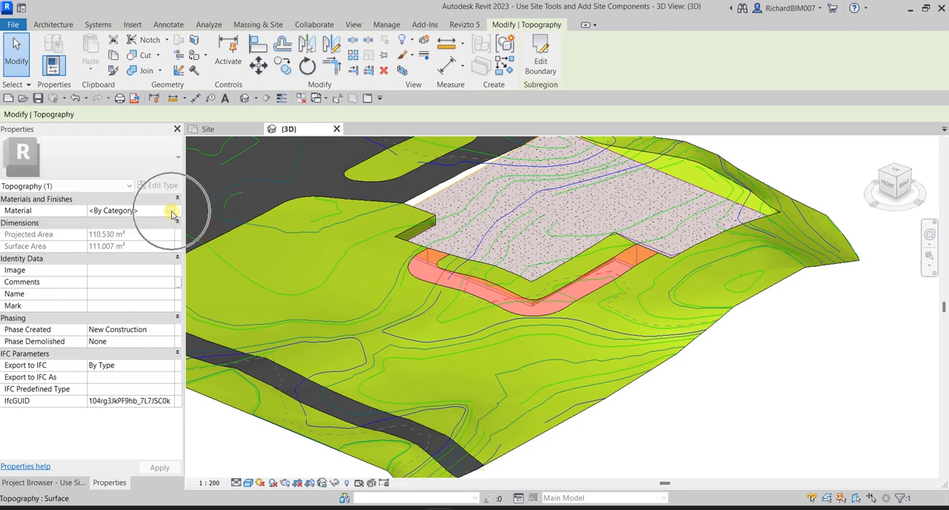
{"action": "left_click", "coordinate": [171, 211]}
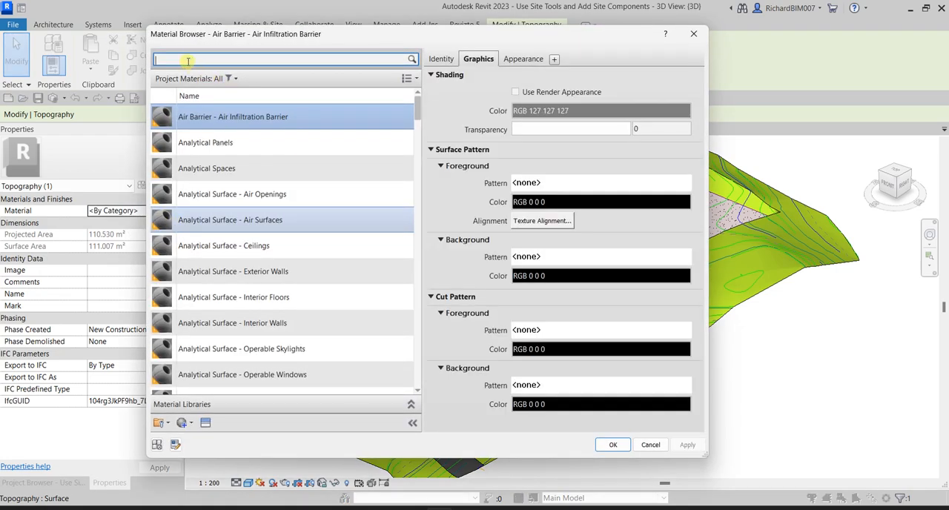
{"action": "left_click", "coordinate": [187, 62]}
{"action": "type", "text": "sand"}
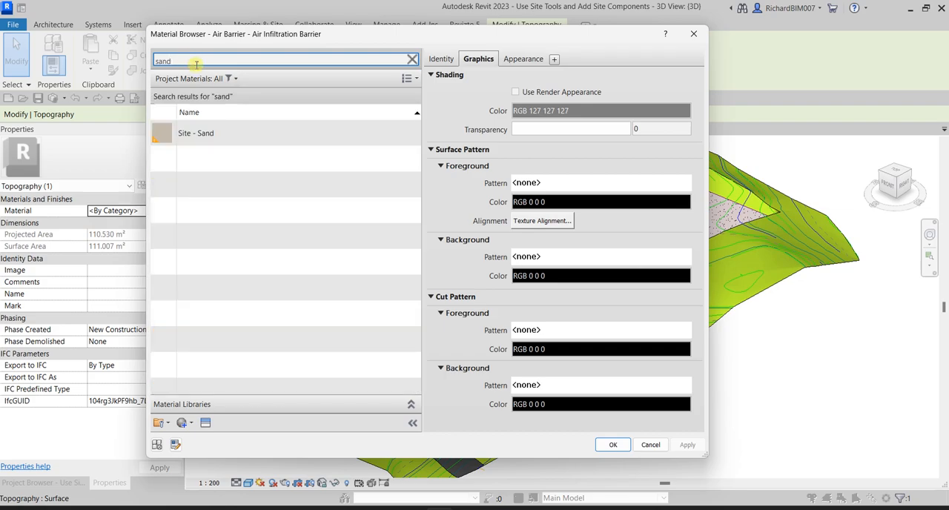
{"action": "left_click", "coordinate": [206, 135]}
{"action": "left_click", "coordinate": [207, 136]}
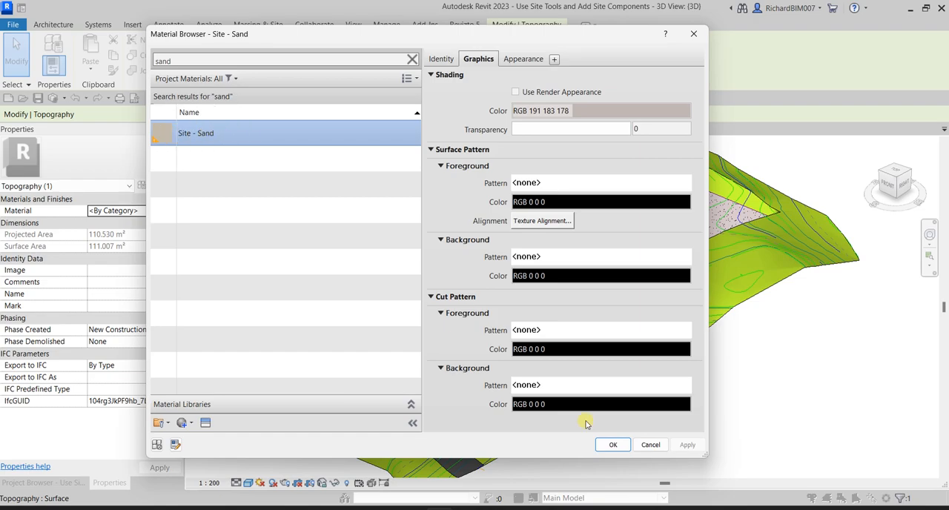
{"action": "left_click", "coordinate": [611, 444]}
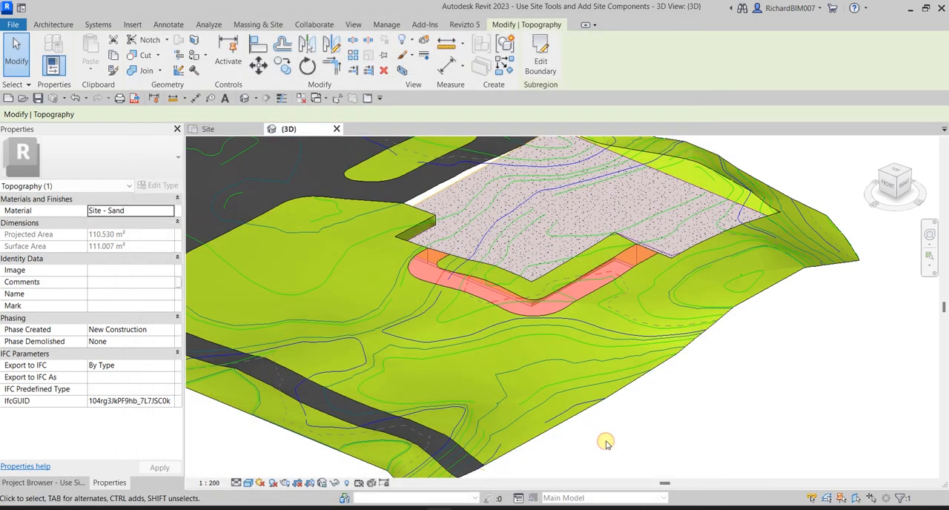
{"action": "left_click", "coordinate": [859, 355]}
{"action": "middle_click_drag", "start_coordinate": [576, 354], "coordinate": [620, 280], "text": "shift"}
{"action": "scroll", "coordinate": [652, 396], "scroll_direction": "up", "scroll_amount": 1}
{"action": "middle_click_drag", "start_coordinate": [394, 368], "coordinate": [676, 335]}
{"action": "middle_click_drag", "start_coordinate": [770, 250], "coordinate": [607, 244], "text": "shift"}
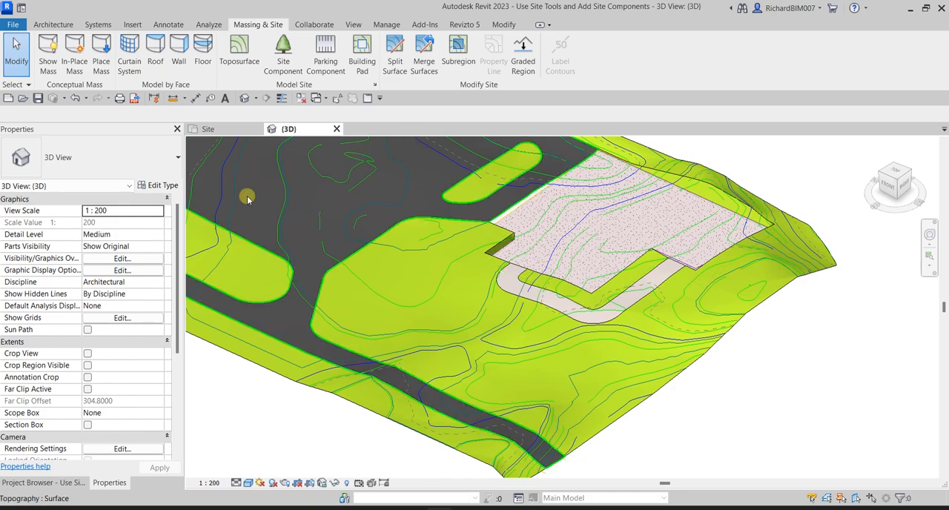
- In the Site plan, start a graded region of the parking and road surface as an exact copy of the existing toposurface
{"action": "left_click", "coordinate": [226, 131]}
{"action": "scroll", "coordinate": [570, 326], "scroll_direction": "down", "scroll_amount": 4}
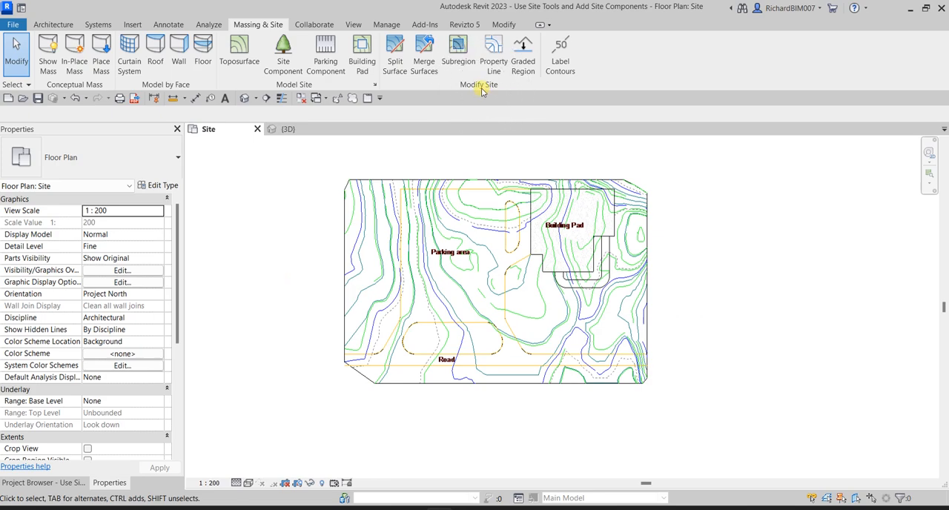
{"action": "left_click", "coordinate": [526, 65]}
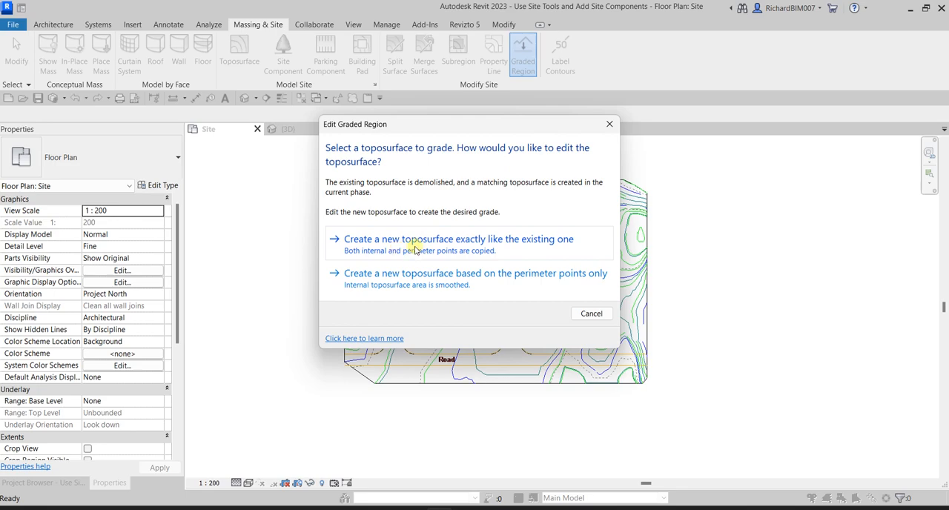
{"action": "left_click", "coordinate": [539, 248]}
{"action": "key", "text": "ctrl"}
{"action": "key", "text": "ctrl"}
{"action": "key", "text": "ctrl"}
{"action": "left_click", "coordinate": [539, 248]}
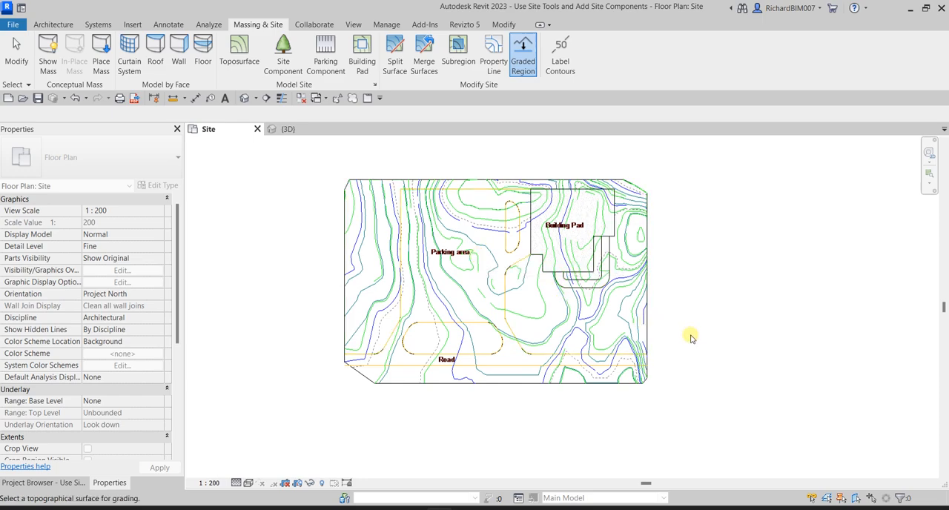
{"action": "middle_click_drag", "start_coordinate": [688, 335], "coordinate": [649, 304]}
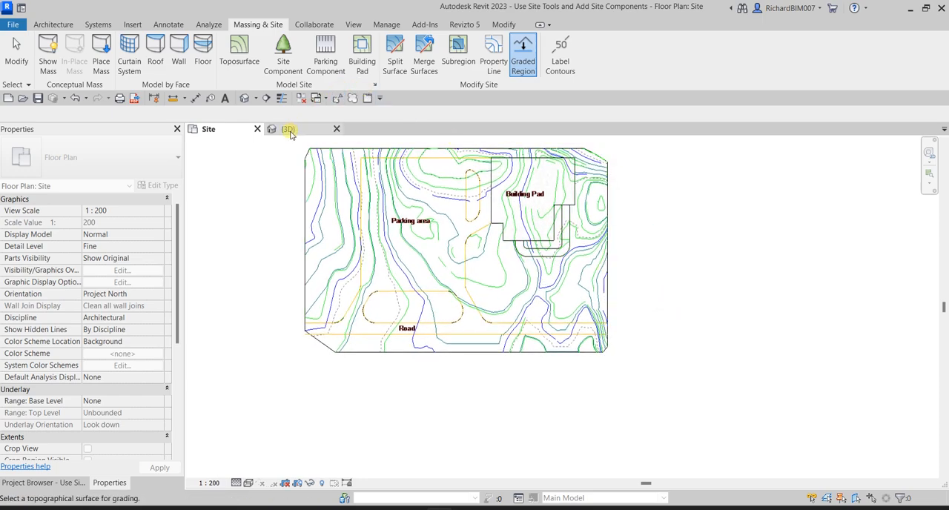
{"action": "left_click", "coordinate": [384, 247]}
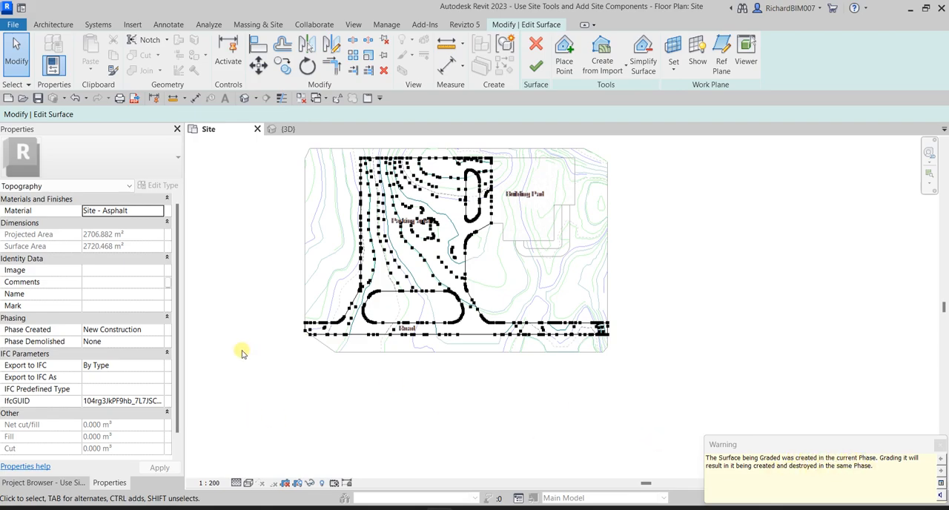
- Examine the graded surface's cut and fill properties and its elevation points in the Site plan and the 3D view
{"action": "scroll", "coordinate": [130, 356], "scroll_direction": "down", "scroll_amount": 1}
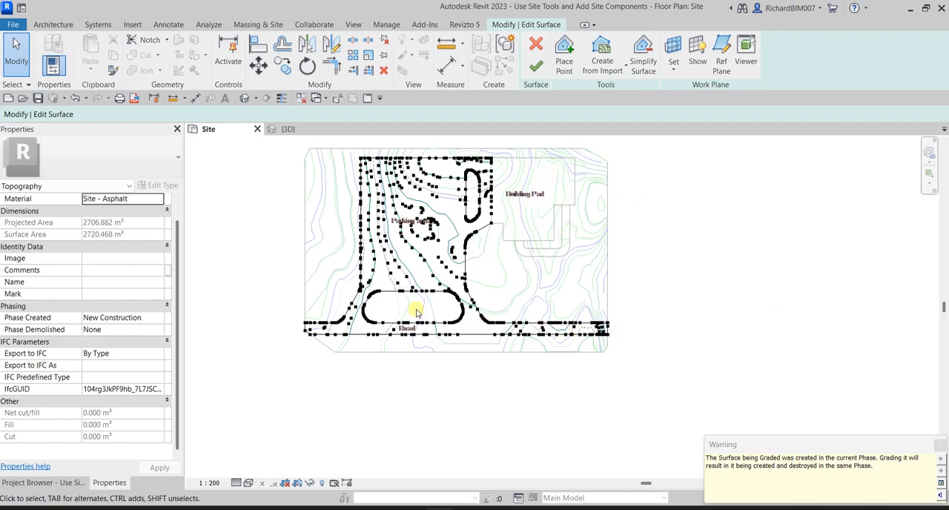
{"action": "scroll", "coordinate": [408, 304], "scroll_direction": "up", "scroll_amount": 5}
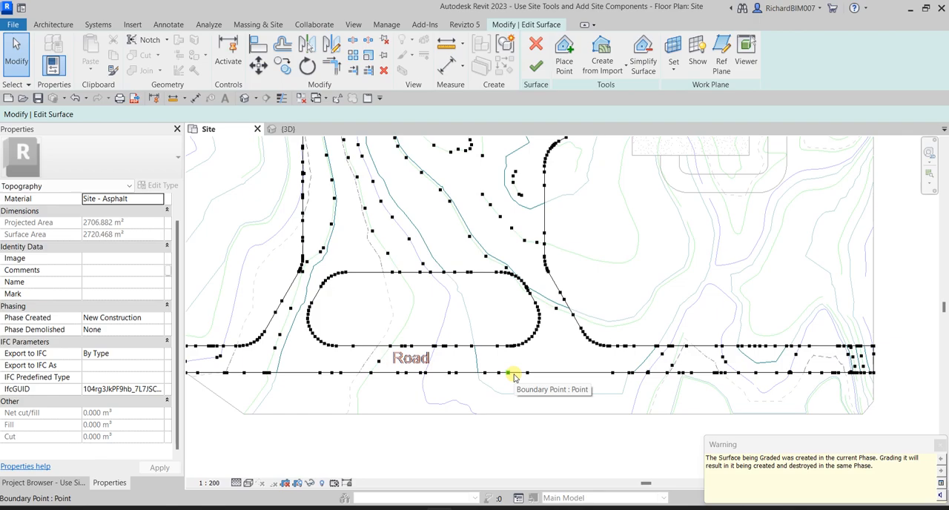
{"action": "left_click", "coordinate": [288, 129]}
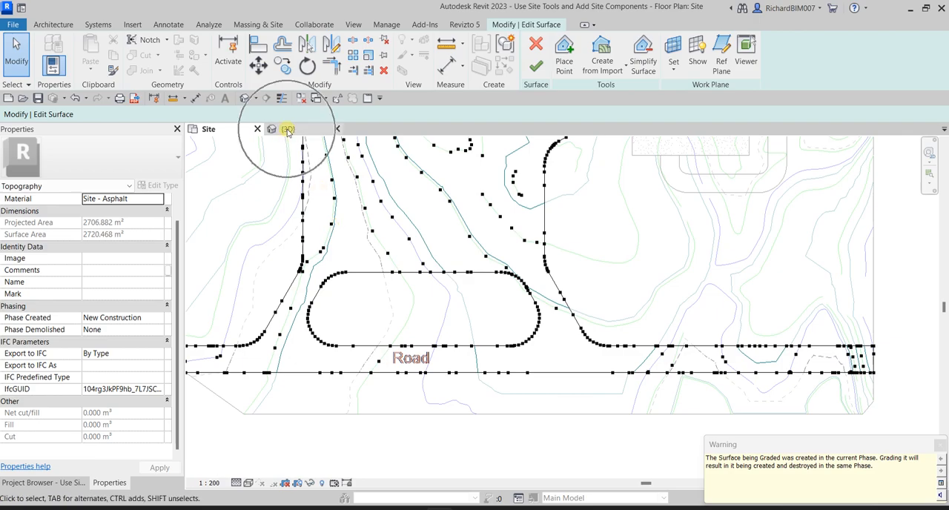
{"action": "middle_click_drag", "start_coordinate": [462, 260], "coordinate": [429, 297], "text": "shift"}
{"action": "middle_click_drag", "start_coordinate": [352, 261], "coordinate": [423, 314]}
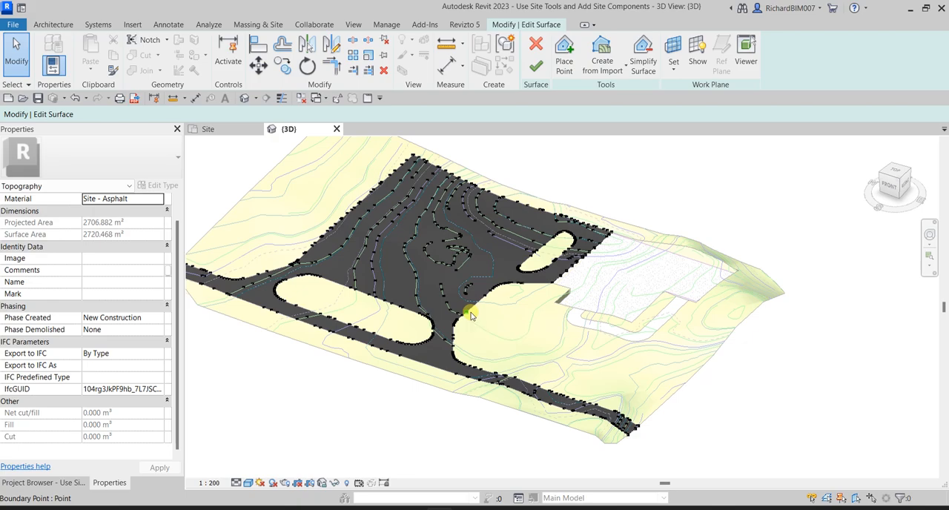
- Return to the Site plan with the parking and road surface still in point editing
{"action": "left_click", "coordinate": [224, 129]}
{"action": "scroll", "coordinate": [483, 375], "scroll_direction": "up", "scroll_amount": 4}
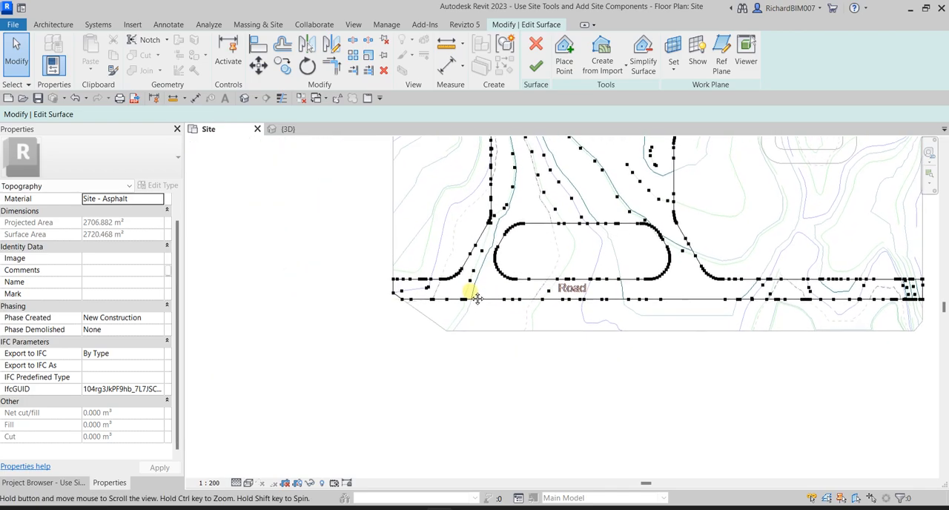
{"action": "scroll", "coordinate": [407, 304], "scroll_direction": "up", "scroll_amount": 3}
- Select the boundary points along the full length of the road's southern edge
{"action": "left_click_drag", "start_coordinate": [371, 318], "coordinate": [638, 279]}
{"action": "middle_click_drag", "start_coordinate": [695, 309], "coordinate": [523, 299]}
{"action": "scroll", "coordinate": [498, 309], "scroll_direction": "down", "scroll_amount": 2}
{"action": "middle_click_drag", "start_coordinate": [467, 352], "coordinate": [456, 348]}
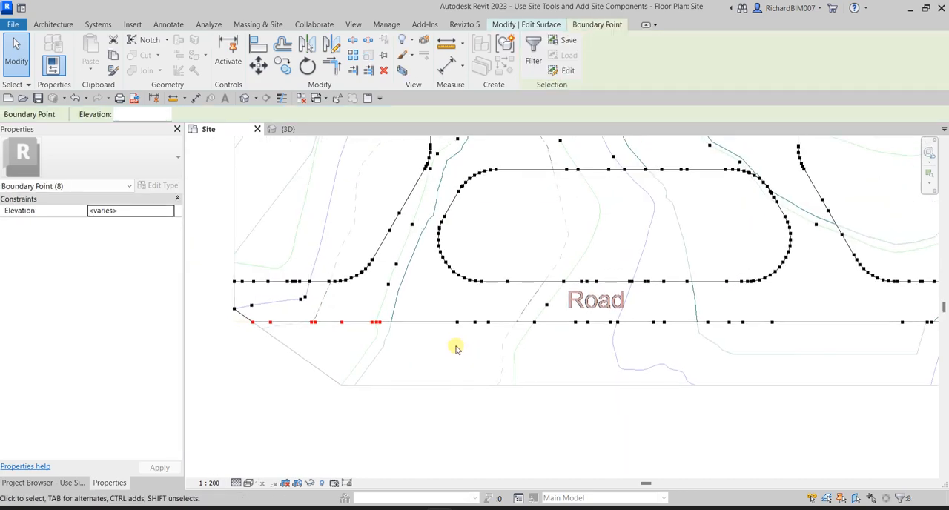
{"action": "left_click_drag", "start_coordinate": [437, 346], "coordinate": [656, 320], "text": "ctrl"}
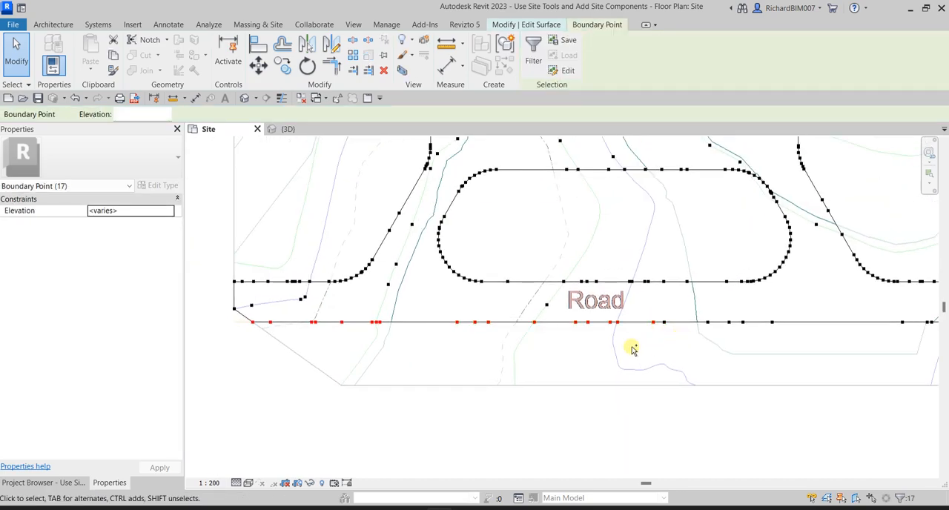
{"action": "left_click_drag", "start_coordinate": [679, 350], "coordinate": [807, 317], "text": "ctrl"}
{"action": "middle_click_drag", "start_coordinate": [826, 349], "coordinate": [306, 324]}
{"action": "left_click_drag", "start_coordinate": [362, 324], "coordinate": [738, 295], "text": "ctrl"}
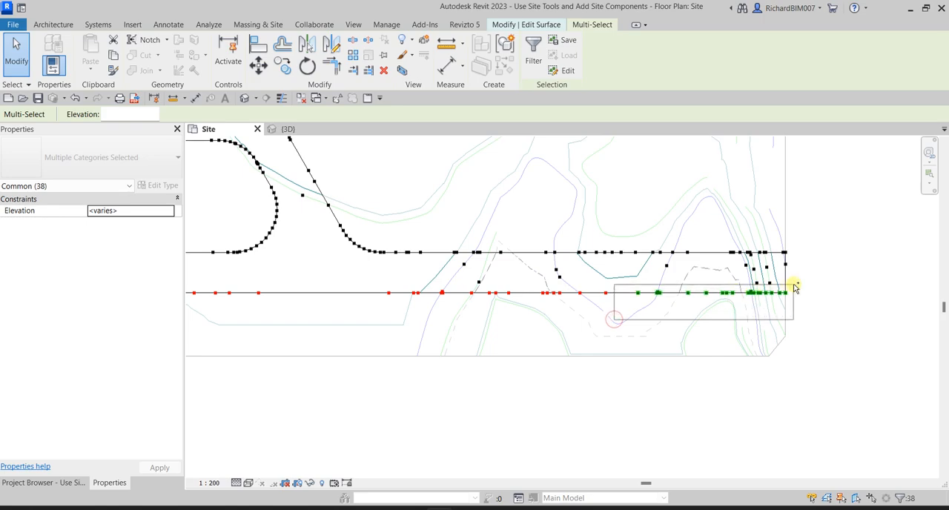
{"action": "left_click_drag", "start_coordinate": [800, 292], "coordinate": [808, 294], "text": "ctrl"}
- Remove the interior points just inside the road's southern edge from the selection
{"action": "scroll", "coordinate": [798, 294], "scroll_direction": "up", "scroll_amount": 8}
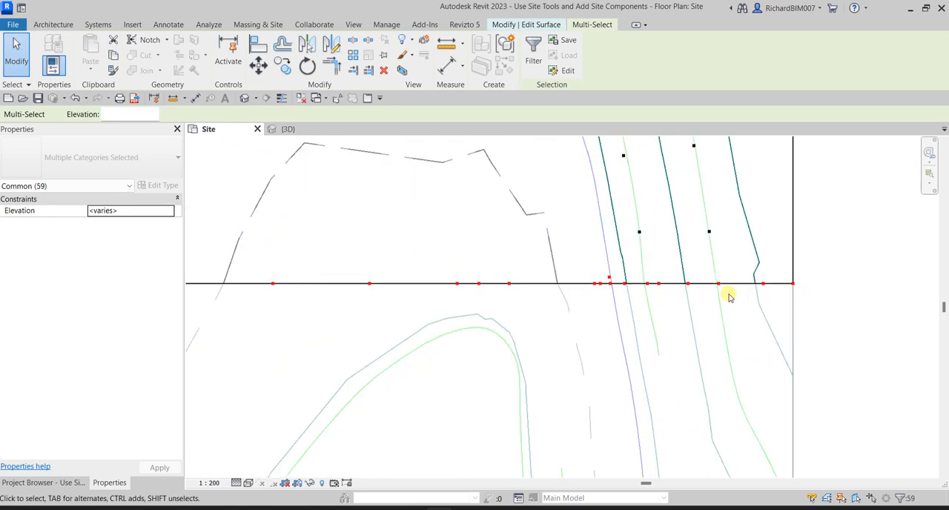
{"action": "scroll", "coordinate": [532, 267], "scroll_direction": "up", "scroll_amount": 4}
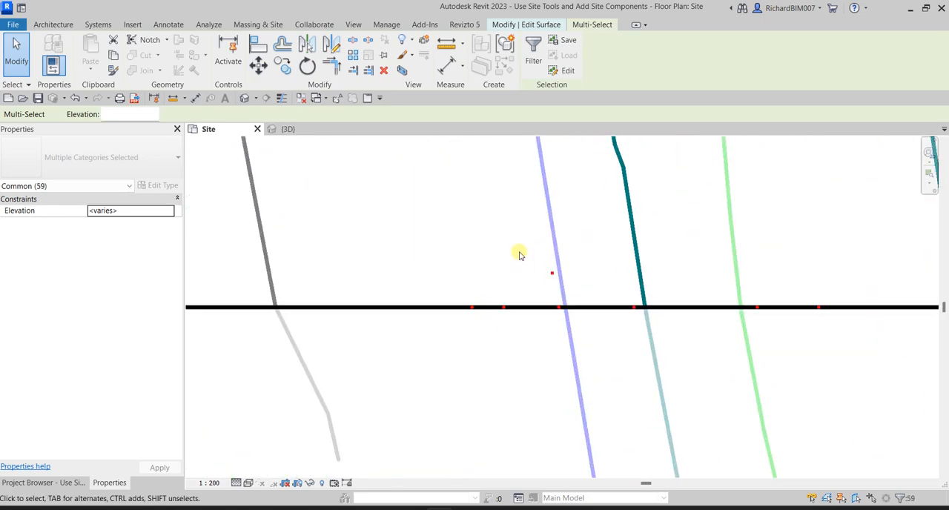
{"action": "left_click_drag", "start_coordinate": [531, 250], "coordinate": [576, 291], "text": "shift"}
{"action": "scroll", "coordinate": [568, 304], "scroll_direction": "down", "scroll_amount": 5}
{"action": "middle_click_drag", "start_coordinate": [461, 360], "coordinate": [717, 333]}
{"action": "scroll", "coordinate": [712, 333], "scroll_direction": "up", "scroll_amount": 1}
{"action": "scroll", "coordinate": [471, 328], "scroll_direction": "down", "scroll_amount": 5}
{"action": "middle_click_drag", "start_coordinate": [499, 335], "coordinate": [823, 308]}
{"action": "scroll", "coordinate": [650, 272], "scroll_direction": "up", "scroll_amount": 7}
{"action": "scroll", "coordinate": [602, 268], "scroll_direction": "up", "scroll_amount": 3}
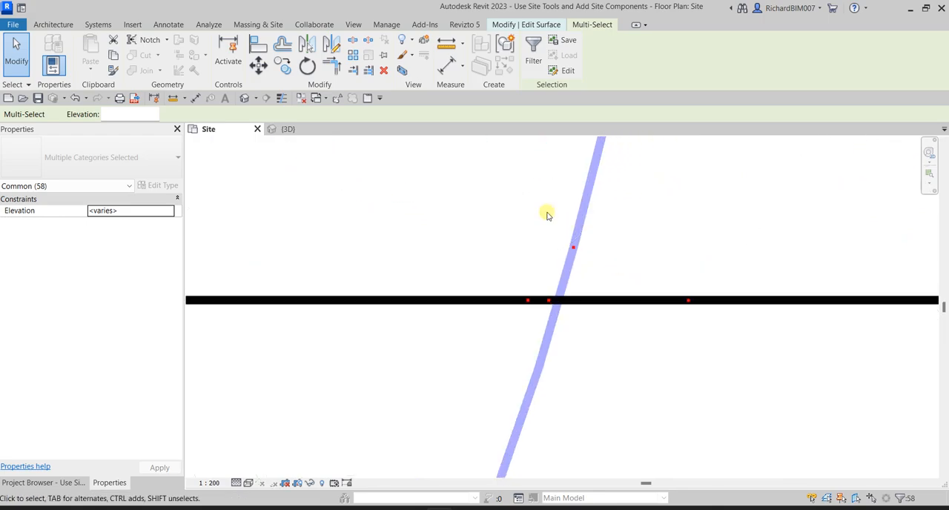
{"action": "left_click_drag", "start_coordinate": [538, 207], "coordinate": [625, 265], "text": "shift"}
{"action": "scroll", "coordinate": [536, 246], "scroll_direction": "down", "scroll_amount": 4}
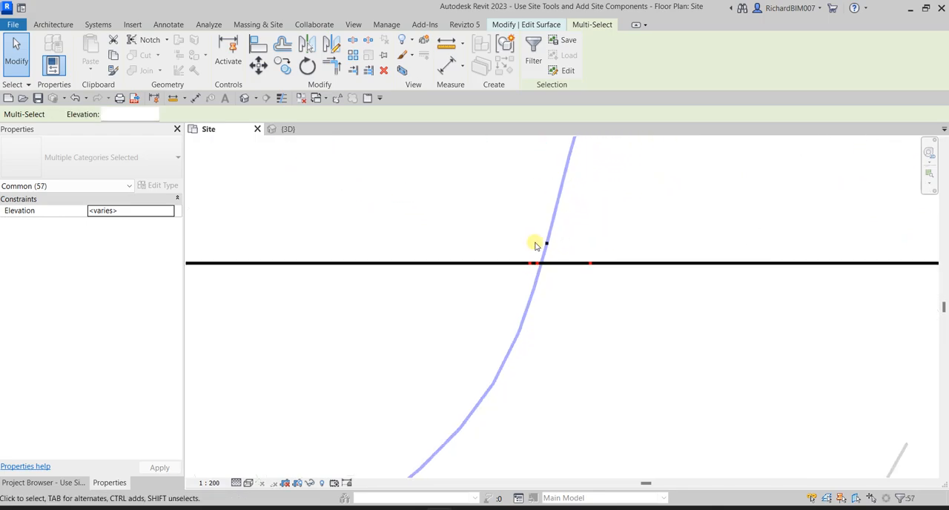
{"action": "scroll", "coordinate": [579, 267], "scroll_direction": "down", "scroll_amount": 5}
- Add the boundary points at the road's east end and northeast corner to the selection
{"action": "middle_click_drag", "start_coordinate": [747, 299], "coordinate": [635, 275]}
{"action": "scroll", "coordinate": [623, 208], "scroll_direction": "up", "scroll_amount": 3}
{"action": "scroll", "coordinate": [623, 208], "scroll_direction": "up", "scroll_amount": 2}
{"action": "middle_click_drag", "start_coordinate": [616, 161], "coordinate": [605, 229]}
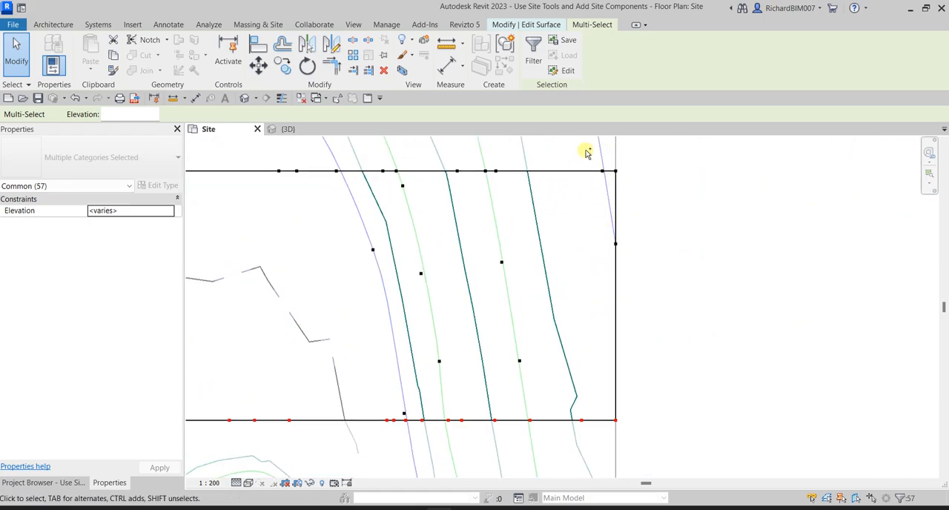
{"action": "left_click_drag", "start_coordinate": [587, 152], "coordinate": [667, 400]}
{"action": "middle_click_drag", "start_coordinate": [569, 255], "coordinate": [735, 311]}
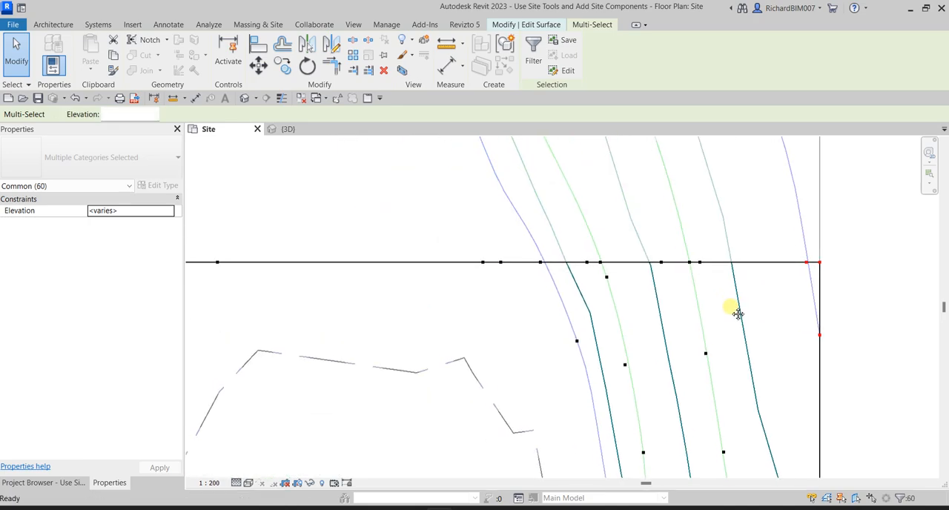
{"action": "middle_click_drag", "start_coordinate": [431, 229], "coordinate": [436, 220]}
{"action": "left_click_drag", "start_coordinate": [428, 200], "coordinate": [748, 257], "text": "ctrl"}
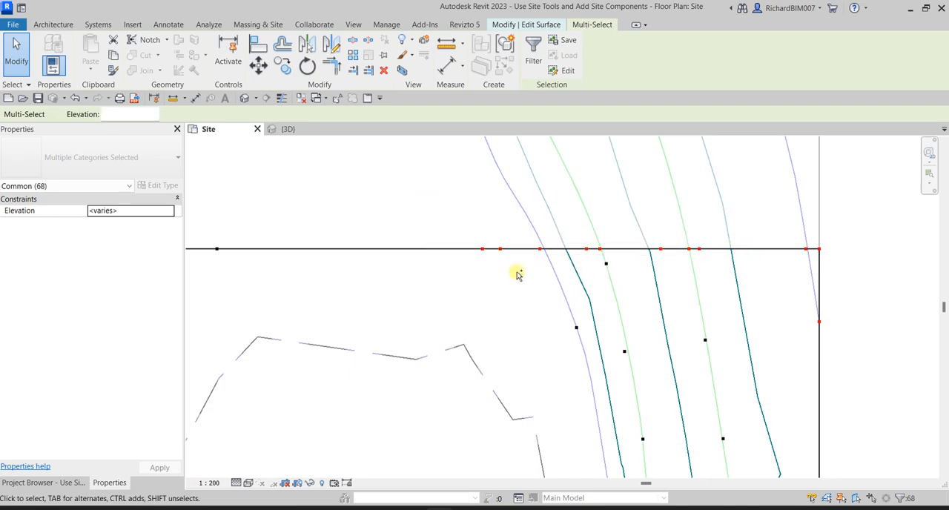
- Add the boundary points along the road's northern edge, from the east end to the curved corner, to the selection
{"action": "scroll", "coordinate": [351, 291], "scroll_direction": "up", "scroll_amount": 1}
{"action": "middle_click_drag", "start_coordinate": [365, 292], "coordinate": [695, 284]}
{"action": "scroll", "coordinate": [635, 284], "scroll_direction": "up", "scroll_amount": 3}
{"action": "scroll", "coordinate": [569, 282], "scroll_direction": "down", "scroll_amount": 10}
{"action": "middle_click_drag", "start_coordinate": [427, 285], "coordinate": [621, 269]}
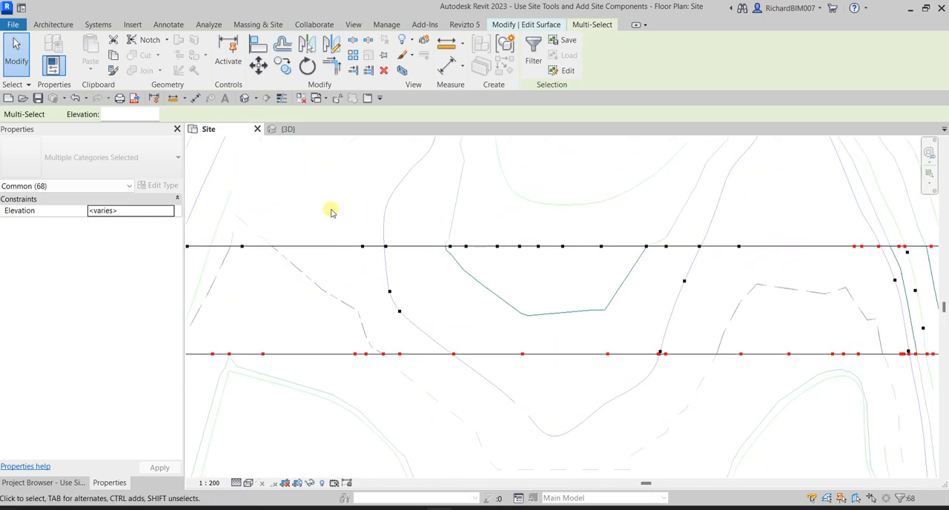
{"action": "left_click_drag", "start_coordinate": [317, 211], "coordinate": [775, 257], "text": "ctrl"}
{"action": "scroll", "coordinate": [640, 263], "scroll_direction": "down", "scroll_amount": 2}
{"action": "middle_click_drag", "start_coordinate": [639, 263], "coordinate": [757, 257]}
{"action": "left_click_drag", "start_coordinate": [505, 204], "coordinate": [788, 251], "text": "ctrl"}
{"action": "scroll", "coordinate": [529, 273], "scroll_direction": "down", "scroll_amount": 1}
- Add the points on the slanted edge, the parking area's southeast side and the curve toward the building pad to the selection
{"action": "middle_click_drag", "start_coordinate": [529, 273], "coordinate": [522, 330]}
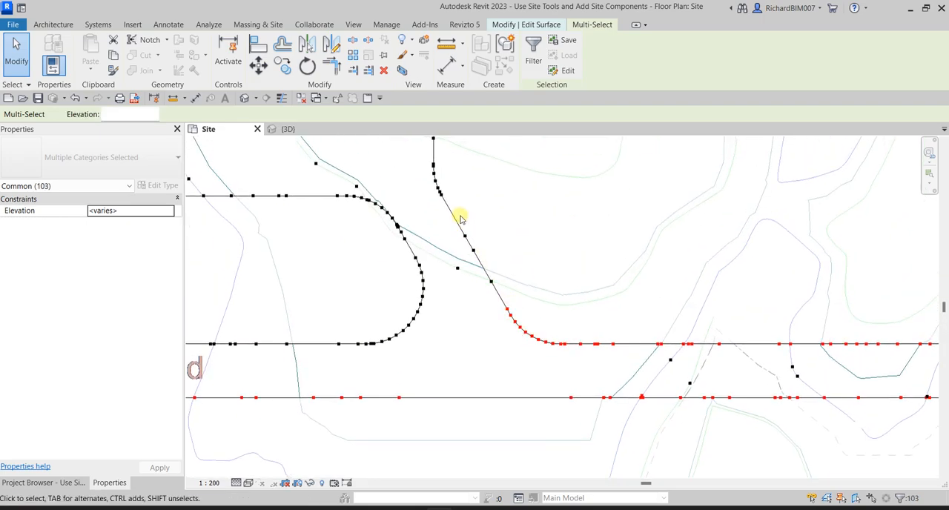
{"action": "left_click_drag", "start_coordinate": [522, 260], "coordinate": [523, 261], "text": "ctrl"}
{"action": "left_click_drag", "start_coordinate": [509, 294], "coordinate": [508, 294], "text": "ctrl"}
{"action": "middle_click_drag", "start_coordinate": [519, 222], "coordinate": [555, 353]}
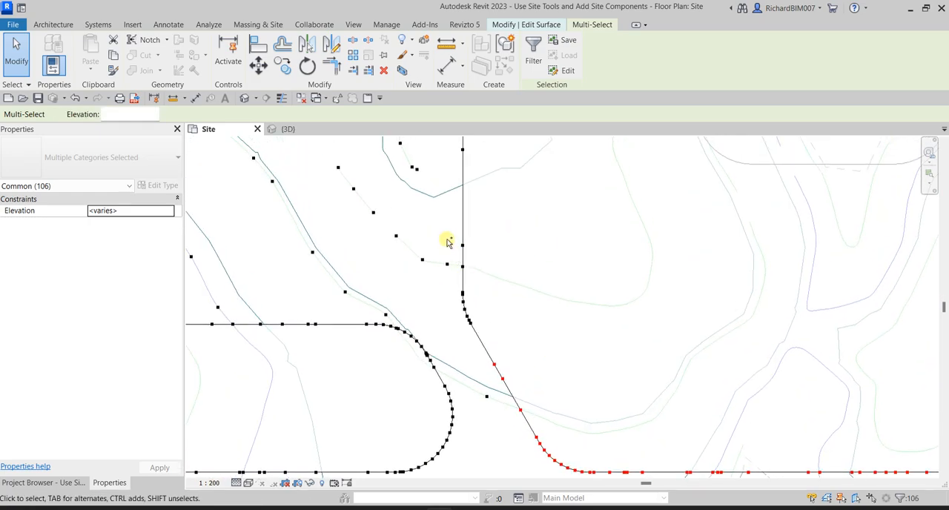
{"action": "left_click_drag", "start_coordinate": [505, 330], "coordinate": [506, 329], "text": "ctrl"}
{"action": "middle_click_drag", "start_coordinate": [519, 196], "coordinate": [550, 337]}
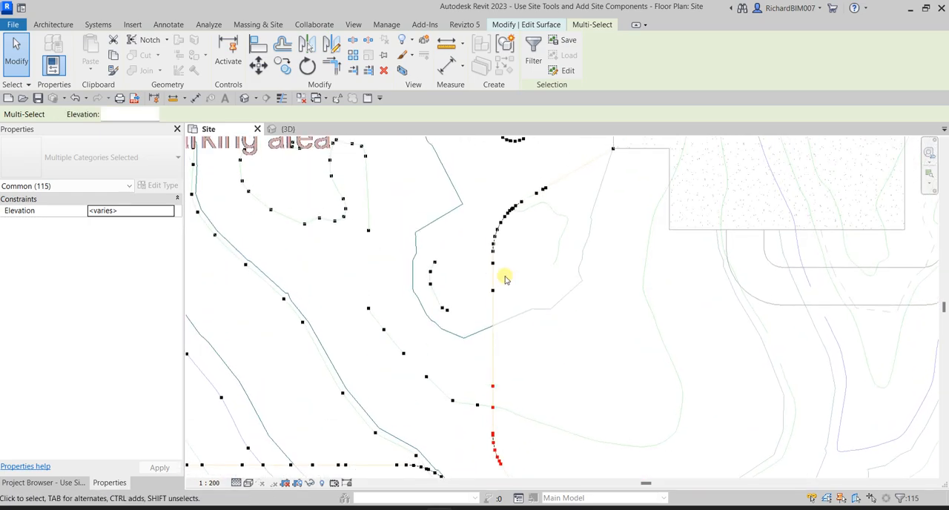
{"action": "left_click_drag", "start_coordinate": [476, 177], "coordinate": [618, 312], "text": "ctrl"}
{"action": "middle_click_drag", "start_coordinate": [625, 286], "coordinate": [591, 314]}
- Add the boundary points along the building pad side, up to the parking area's northeast corner, to the selection
{"action": "left_click_drag", "start_coordinate": [577, 219], "coordinate": [621, 328], "text": "ctrl"}
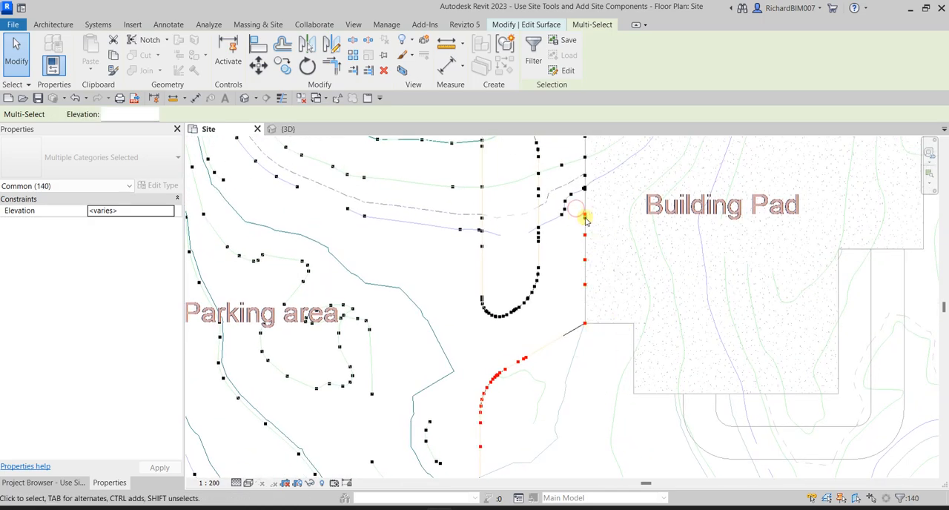
{"action": "scroll", "coordinate": [585, 185], "scroll_direction": "up", "scroll_amount": 5}
{"action": "scroll", "coordinate": [591, 185], "scroll_direction": "up", "scroll_amount": 1}
{"action": "left_click_drag", "start_coordinate": [571, 241], "coordinate": [597, 293], "text": "ctrl"}
{"action": "scroll", "coordinate": [636, 181], "scroll_direction": "down", "scroll_amount": 4}
{"action": "middle_click_drag", "start_coordinate": [639, 179], "coordinate": [607, 368]}
{"action": "left_click_drag", "start_coordinate": [630, 347], "coordinate": [629, 346], "text": "ctrl"}
{"action": "scroll", "coordinate": [627, 332], "scroll_direction": "down", "scroll_amount": 6}
{"action": "middle_click_drag", "start_coordinate": [641, 287], "coordinate": [616, 333]}
{"action": "scroll", "coordinate": [591, 285], "scroll_direction": "up", "scroll_amount": 2}
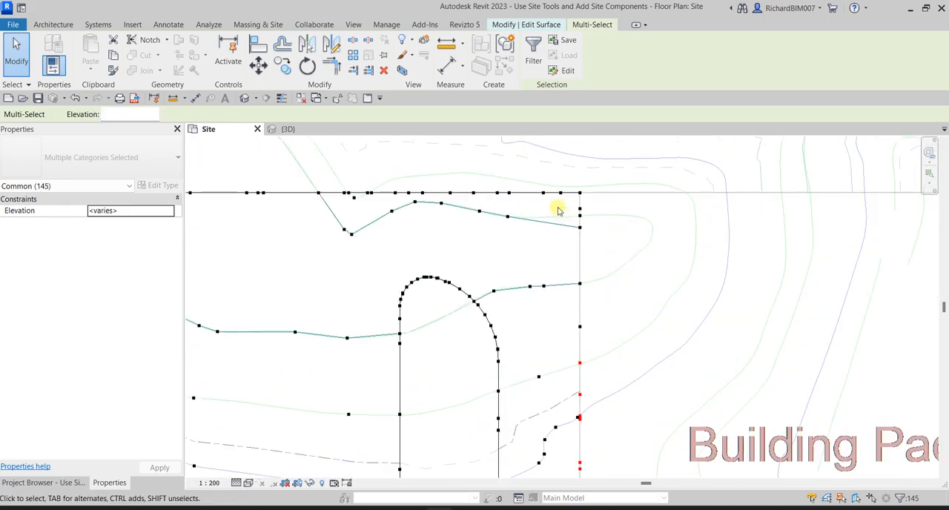
{"action": "left_click_drag", "start_coordinate": [553, 169], "coordinate": [634, 336], "text": "ctrl"}
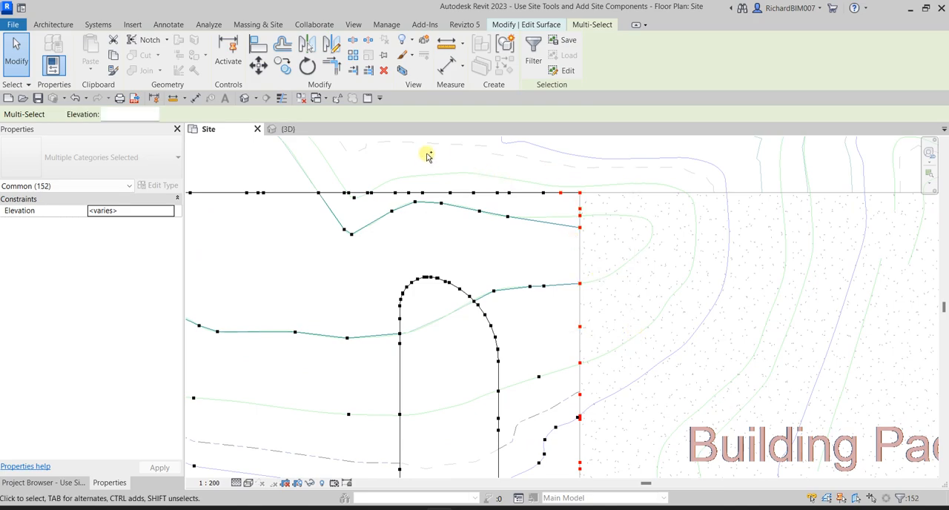
{"action": "left_click_drag", "start_coordinate": [594, 199], "coordinate": [594, 198], "text": "ctrl"}
- Extend the selection westward along the parking area's northern edge, leaving out the interior points
{"action": "scroll", "coordinate": [335, 183], "scroll_direction": "up", "scroll_amount": 4}
{"action": "left_click_drag", "start_coordinate": [239, 162], "coordinate": [665, 207], "text": "ctrl"}
{"action": "scroll", "coordinate": [634, 205], "scroll_direction": "down", "scroll_amount": 3}
{"action": "middle_click_drag", "start_coordinate": [332, 248], "coordinate": [706, 284]}
{"action": "left_click_drag", "start_coordinate": [437, 202], "coordinate": [746, 255], "text": "ctrl"}
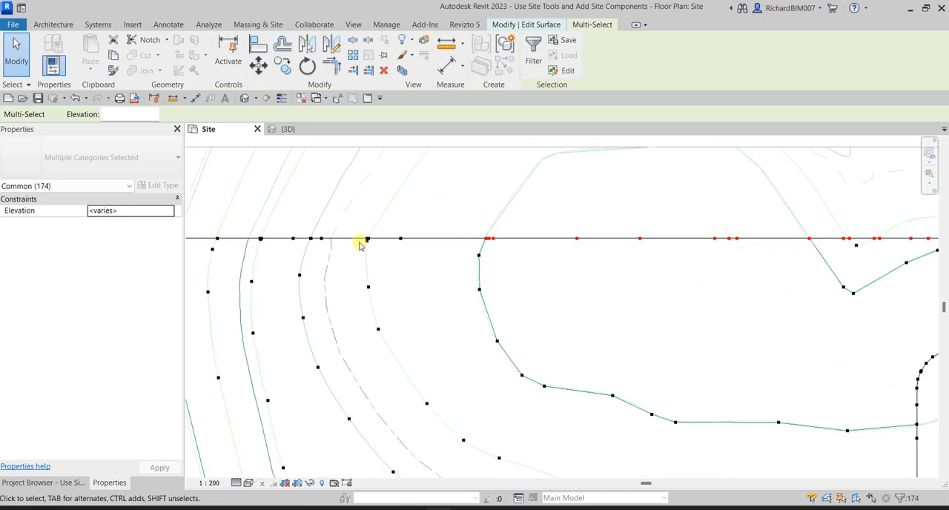
{"action": "scroll", "coordinate": [359, 244], "scroll_direction": "up", "scroll_amount": 4}
{"action": "left_click_drag", "start_coordinate": [356, 194], "coordinate": [588, 235], "text": "ctrl"}
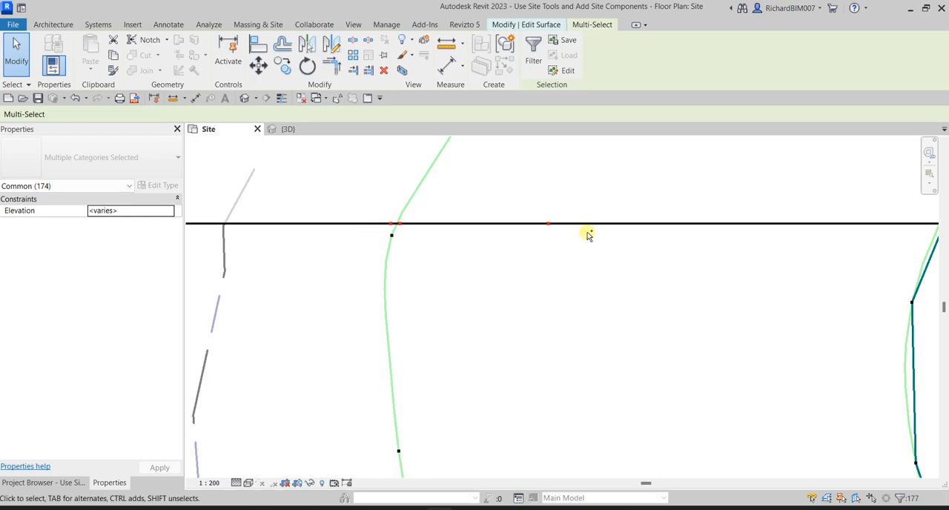
{"action": "scroll", "coordinate": [518, 265], "scroll_direction": "down", "scroll_amount": 4}
{"action": "left_click_drag", "start_coordinate": [427, 217], "coordinate": [564, 261], "text": "ctrl"}
{"action": "scroll", "coordinate": [360, 245], "scroll_direction": "up", "scroll_amount": 4}
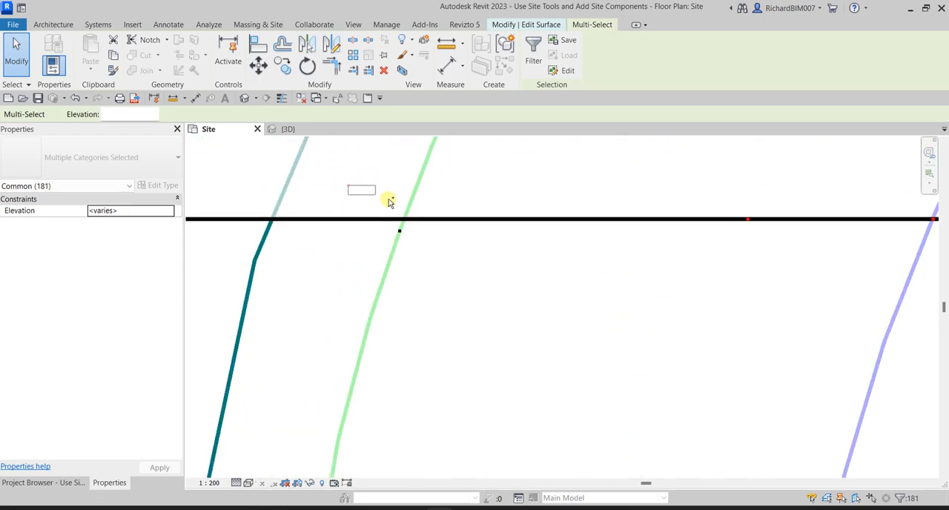
{"action": "left_click_drag", "start_coordinate": [444, 226], "coordinate": [446, 228], "text": "ctrl"}
- Add the points on the road's northwestern edge, its slanted side and the curve into the parking area to the selection
{"action": "scroll", "coordinate": [487, 304], "scroll_direction": "down", "scroll_amount": 5}
{"action": "middle_click_drag", "start_coordinate": [434, 336], "coordinate": [626, 218]}
{"action": "scroll", "coordinate": [626, 219], "scroll_direction": "down", "scroll_amount": 5}
{"action": "middle_click_drag", "start_coordinate": [636, 303], "coordinate": [652, 211]}
{"action": "scroll", "coordinate": [508, 321], "scroll_direction": "up", "scroll_amount": 6}
{"action": "left_click_drag", "start_coordinate": [456, 243], "coordinate": [522, 345], "text": "ctrl"}
{"action": "left_click_drag", "start_coordinate": [459, 236], "coordinate": [783, 292], "text": "ctrl"}
{"action": "middle_click_drag", "start_coordinate": [796, 250], "coordinate": [661, 322]}
{"action": "left_click_drag", "start_coordinate": [598, 203], "coordinate": [675, 284], "text": "ctrl"}
{"action": "middle_click_drag", "start_coordinate": [727, 237], "coordinate": [621, 385]}
{"action": "left_click_drag", "start_coordinate": [558, 206], "coordinate": [635, 278], "text": "ctrl"}
{"action": "middle_click_drag", "start_coordinate": [661, 195], "coordinate": [585, 377]}
- Add the boundary points up the parking area's western edge to the northwest corner to the selection
{"action": "left_click_drag", "start_coordinate": [529, 177], "coordinate": [549, 258], "text": "ctrl"}
{"action": "left_click_drag", "start_coordinate": [564, 317], "coordinate": [564, 318], "text": "ctrl"}
{"action": "left_click_drag", "start_coordinate": [536, 257], "coordinate": [587, 369], "text": "ctrl"}
{"action": "middle_click_drag", "start_coordinate": [583, 305], "coordinate": [548, 470]}
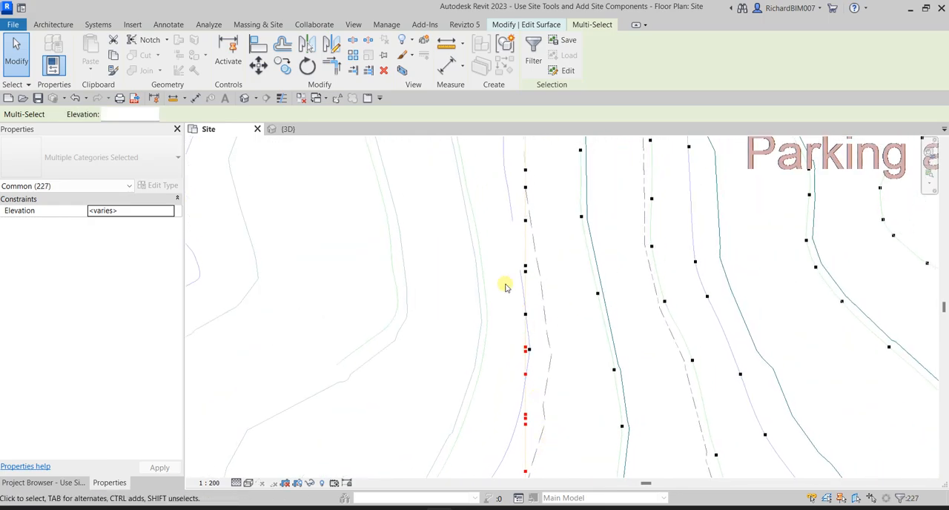
{"action": "left_click_drag", "start_coordinate": [500, 169], "coordinate": [565, 258], "text": "ctrl"}
{"action": "left_click_drag", "start_coordinate": [577, 319], "coordinate": [577, 319], "text": "ctrl"}
{"action": "scroll", "coordinate": [566, 326], "scroll_direction": "down", "scroll_amount": 2}
{"action": "middle_click_drag", "start_coordinate": [588, 286], "coordinate": [566, 461]}
{"action": "left_click_drag", "start_coordinate": [474, 227], "coordinate": [546, 396], "text": "ctrl"}
{"action": "middle_click_drag", "start_coordinate": [544, 311], "coordinate": [565, 433]}
{"action": "left_click_drag", "start_coordinate": [494, 219], "coordinate": [536, 318], "text": "ctrl"}
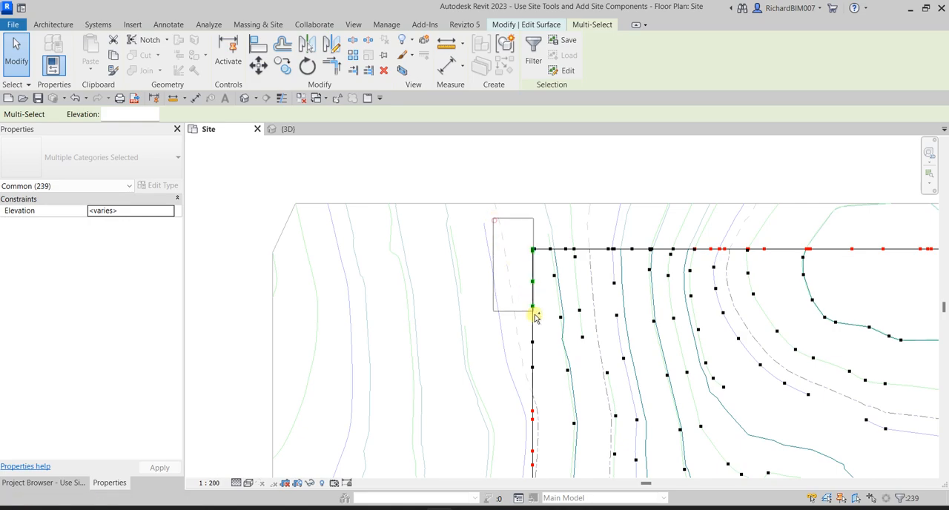
{"action": "left_click_drag", "start_coordinate": [549, 390], "coordinate": [549, 390], "text": "ctrl"}
- Try to add the remaining boundary points near the parking area's northwest corner to the selection
{"action": "middle_click_drag", "start_coordinate": [579, 359], "coordinate": [488, 389]}
{"action": "scroll", "coordinate": [470, 262], "scroll_direction": "up", "scroll_amount": 7}
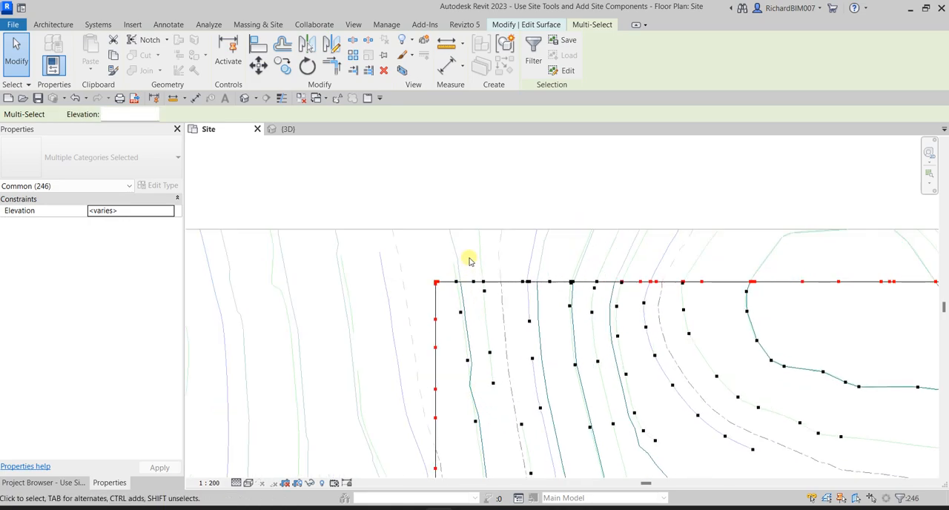
{"action": "left_click_drag", "start_coordinate": [415, 263], "coordinate": [504, 300]}
{"action": "scroll", "coordinate": [523, 281], "scroll_direction": "down", "scroll_amount": 5}
{"action": "middle_click_drag", "start_coordinate": [565, 365], "coordinate": [574, 174]}
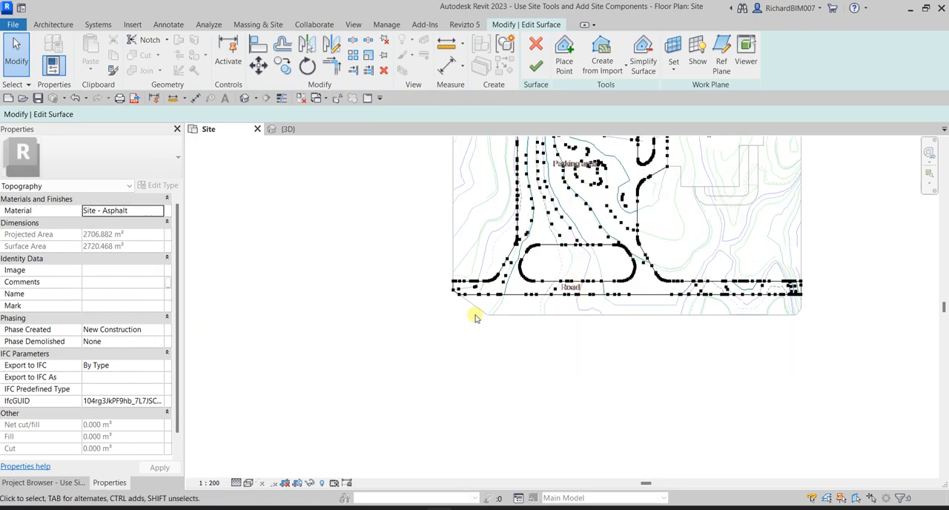
- Start the boundary point selection again along the road's southern edge
{"action": "scroll", "coordinate": [447, 313], "scroll_direction": "up", "scroll_amount": 5}
{"action": "middle_click_drag", "start_coordinate": [601, 309], "coordinate": [531, 316]}
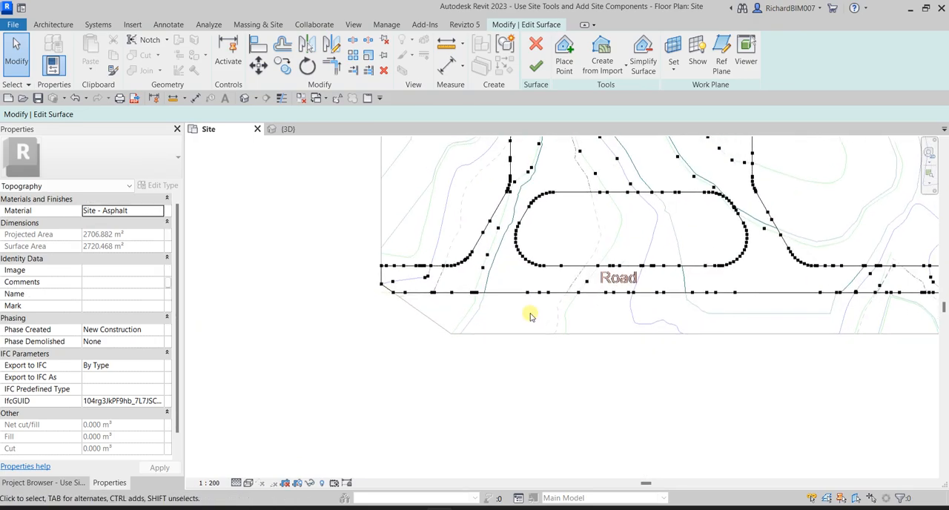
{"action": "left_click_drag", "start_coordinate": [367, 292], "coordinate": [778, 315]}
{"action": "middle_click_drag", "start_coordinate": [778, 316], "coordinate": [419, 295]}
- Add the points at the road's east end, along its northern edge and on the eastern slanted edge to the selection
{"action": "left_click_drag", "start_coordinate": [413, 266], "coordinate": [772, 280], "text": "ctrl"}
{"action": "left_click_drag", "start_coordinate": [510, 202], "coordinate": [739, 242], "text": "ctrl"}
{"action": "left_click_drag", "start_coordinate": [379, 164], "coordinate": [432, 217], "text": "ctrl"}
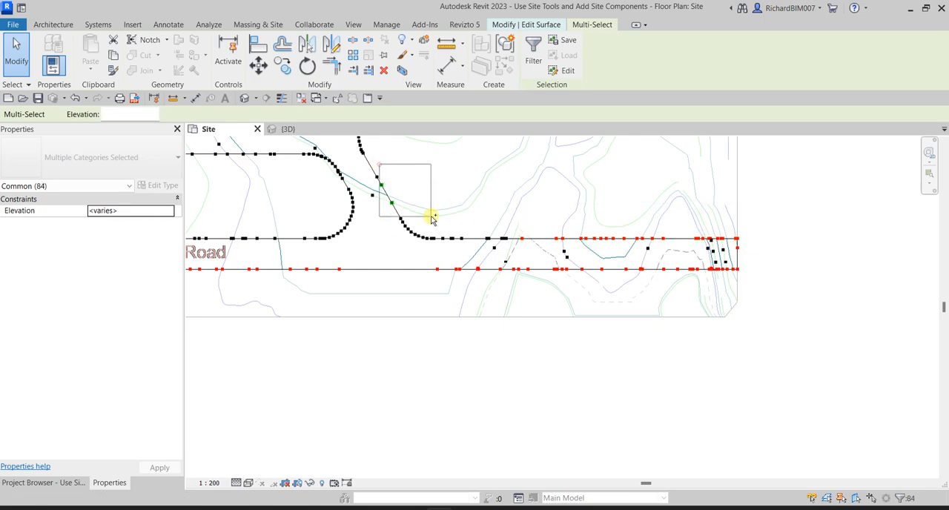
{"action": "left_click_drag", "start_coordinate": [535, 247], "coordinate": [535, 248], "text": "ctrl"}
{"action": "middle_click_drag", "start_coordinate": [344, 287], "coordinate": [645, 350]}
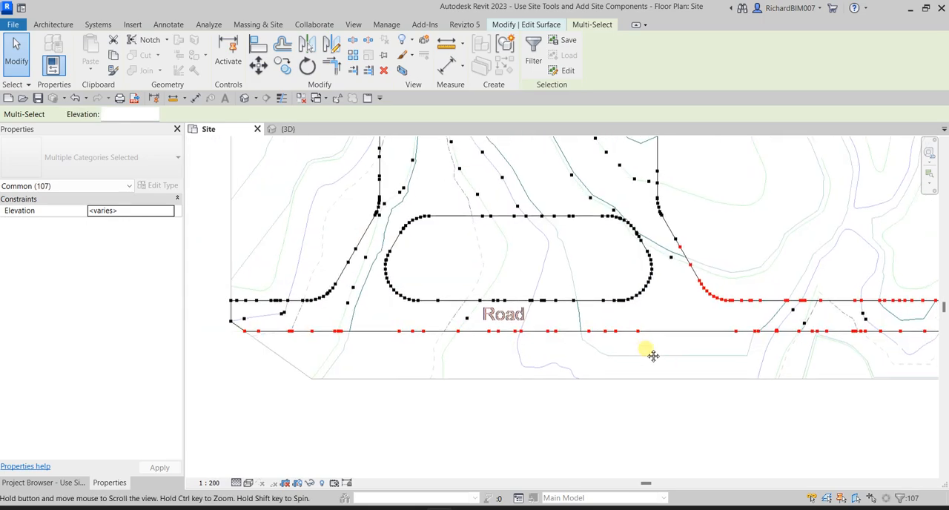
- Add all boundary points around the elongated island beside the road to the selection
{"action": "scroll", "coordinate": [603, 231], "scroll_direction": "up", "scroll_amount": 1}
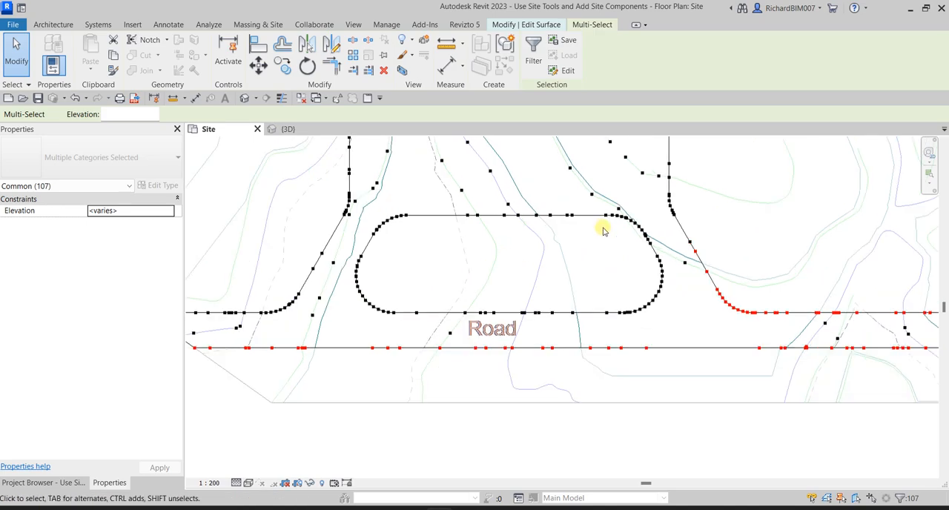
{"action": "scroll", "coordinate": [489, 237], "scroll_direction": "up", "scroll_amount": 3}
{"action": "left_click_drag", "start_coordinate": [305, 200], "coordinate": [746, 358]}
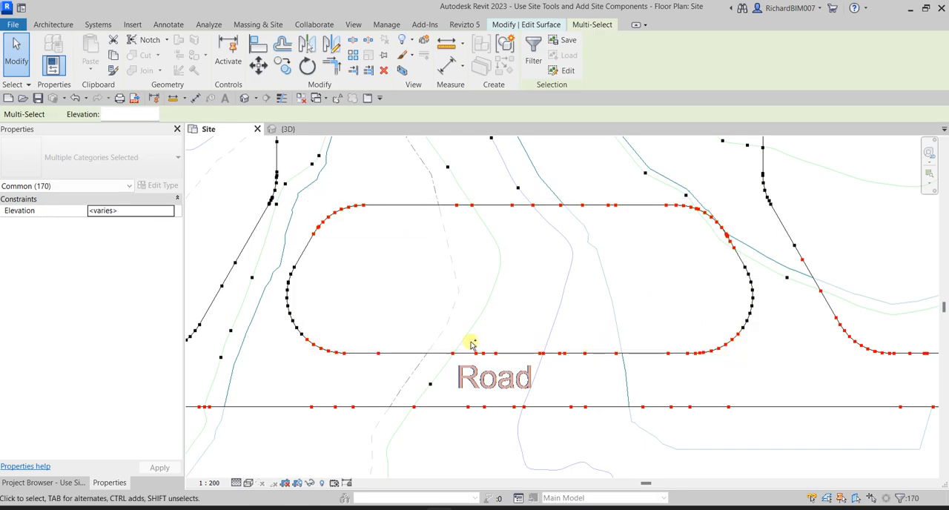
{"action": "left_click_drag", "start_coordinate": [679, 253], "coordinate": [718, 284]}
{"action": "left_click_drag", "start_coordinate": [757, 350], "coordinate": [757, 351], "text": "ctrl"}
{"action": "left_click_drag", "start_coordinate": [278, 261], "coordinate": [334, 338], "text": "ctrl"}
- Add the points on the road's northwestern edge, the western slanted edge and the curve into the parking area
{"action": "middle_click_drag", "start_coordinate": [289, 354], "coordinate": [545, 333]}
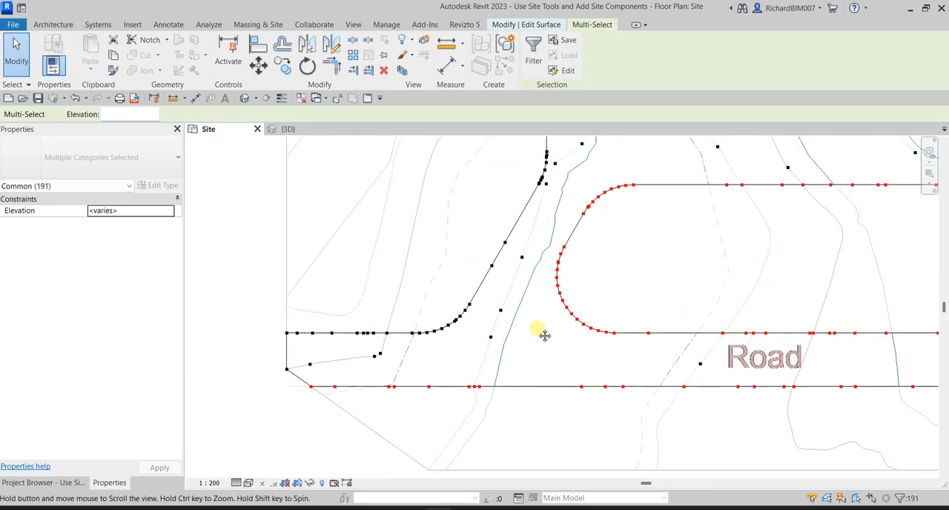
{"action": "left_click_drag", "start_coordinate": [227, 264], "coordinate": [483, 343], "text": "ctrl"}
{"action": "middle_click_drag", "start_coordinate": [482, 280], "coordinate": [435, 358]}
{"action": "left_click_drag", "start_coordinate": [407, 277], "coordinate": [461, 348], "text": "ctrl"}
{"action": "scroll", "coordinate": [475, 300], "scroll_direction": "up", "scroll_amount": 4}
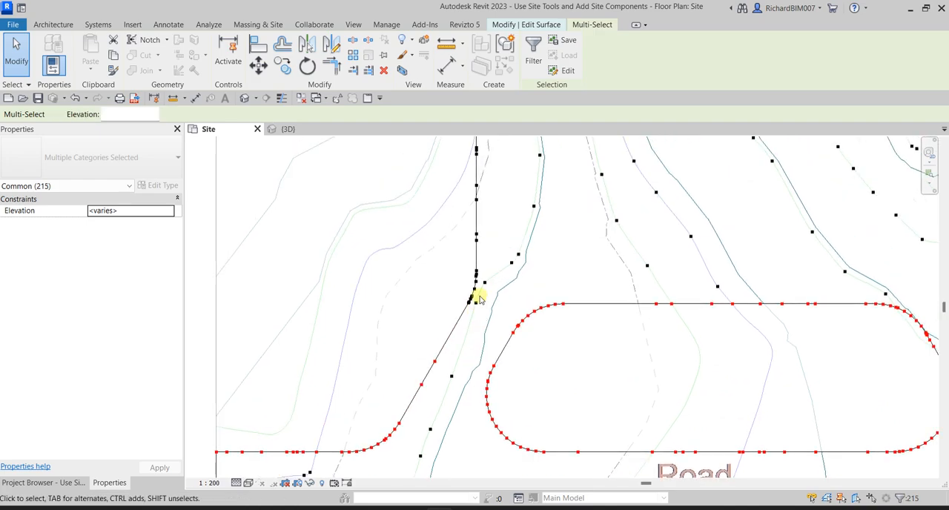
{"action": "left_click_drag", "start_coordinate": [407, 261], "coordinate": [478, 341], "text": "ctrl"}
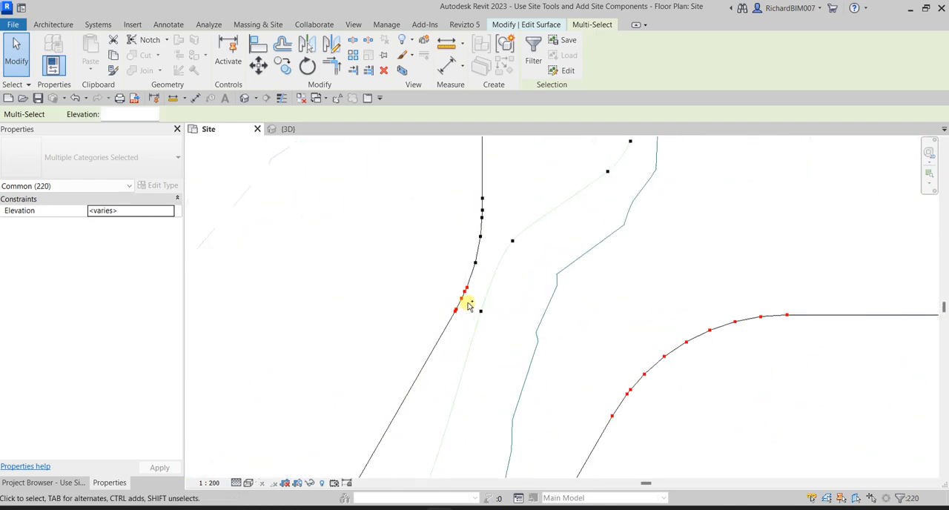
{"action": "left_click_drag", "start_coordinate": [453, 180], "coordinate": [496, 280], "text": "ctrl"}
{"action": "scroll", "coordinate": [499, 271], "scroll_direction": "down", "scroll_amount": 4}
- Add all boundary points along the parking area's western edge, from the curve at the road northward, to the selection
{"action": "middle_click_drag", "start_coordinate": [522, 203], "coordinate": [539, 353]}
{"action": "left_click_drag", "start_coordinate": [525, 383], "coordinate": [526, 383], "text": "ctrl"}
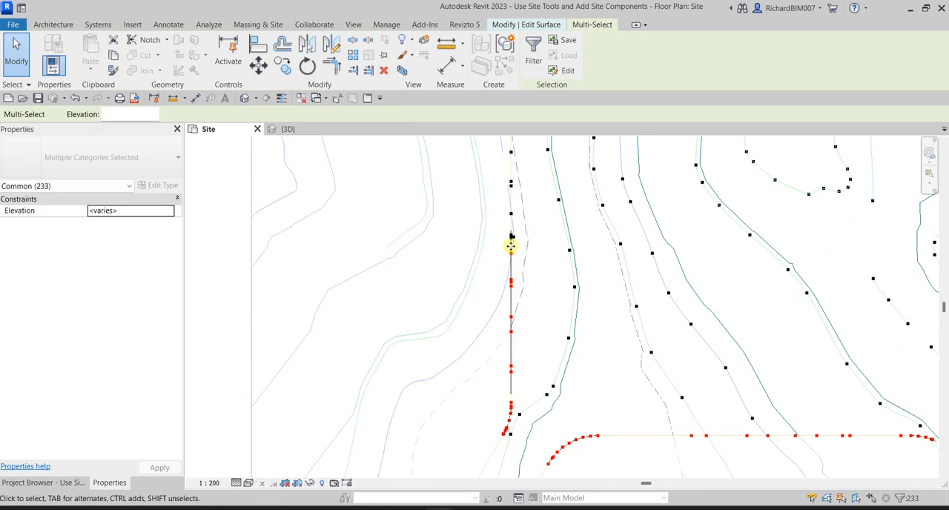
{"action": "scroll", "coordinate": [510, 237], "scroll_direction": "up", "scroll_amount": 4}
{"action": "left_click_drag", "start_coordinate": [517, 283], "coordinate": [526, 302], "text": "ctrl"}
{"action": "scroll", "coordinate": [525, 301], "scroll_direction": "down", "scroll_amount": 3}
{"action": "middle_click_drag", "start_coordinate": [526, 301], "coordinate": [511, 337]}
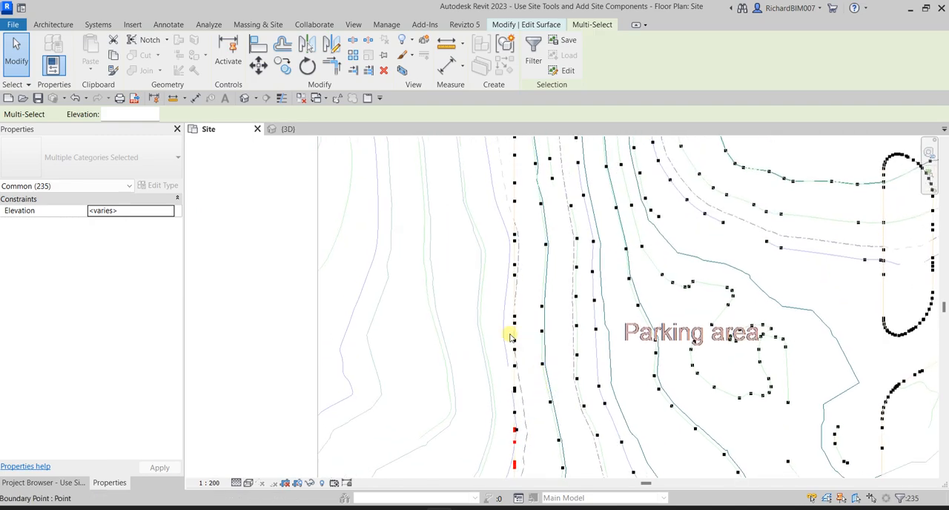
{"action": "left_click_drag", "start_coordinate": [440, 184], "coordinate": [528, 393], "text": "ctrl"}
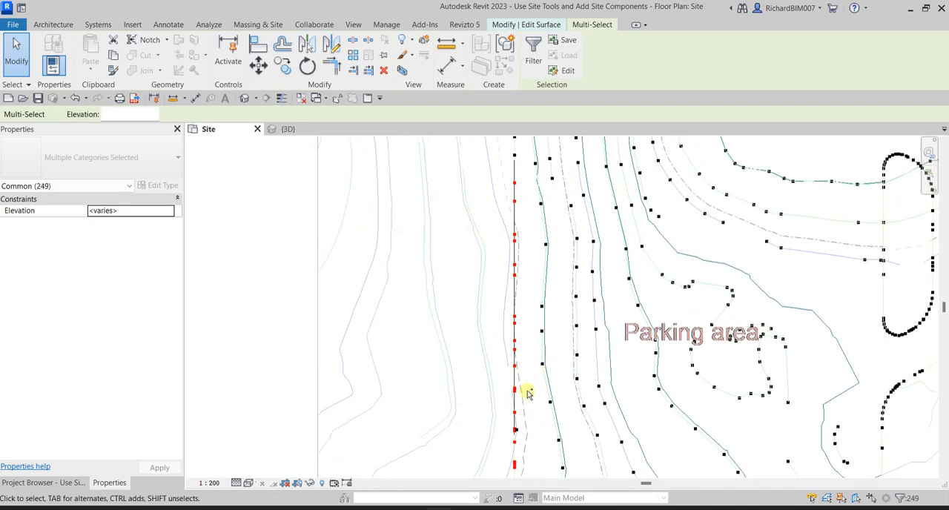
{"action": "middle_click_drag", "start_coordinate": [517, 180], "coordinate": [541, 410]}
{"action": "left_click_drag", "start_coordinate": [472, 272], "coordinate": [511, 352], "text": "ctrl"}
{"action": "left_click_drag", "start_coordinate": [519, 417], "coordinate": [519, 415], "text": "ctrl"}
- Add the boundary points along the parking area's northern edge to the selection
{"action": "left_click_drag", "start_coordinate": [447, 299], "coordinate": [789, 345], "text": "ctrl"}
{"action": "middle_click_drag", "start_coordinate": [782, 404], "coordinate": [369, 254]}
{"action": "left_click_drag", "start_coordinate": [348, 214], "coordinate": [622, 269], "text": "ctrl"}
{"action": "left_click_drag", "start_coordinate": [639, 387], "coordinate": [631, 383], "text": "ctrl"}
- Add the boundary points on the parking area's eastern edge beside the building pad to the selection
{"action": "scroll", "coordinate": [612, 396], "scroll_direction": "up", "scroll_amount": 5}
{"action": "left_click_drag", "start_coordinate": [576, 267], "coordinate": [612, 360], "text": "ctrl"}
{"action": "scroll", "coordinate": [605, 362], "scroll_direction": "down", "scroll_amount": 3}
{"action": "middle_click_drag", "start_coordinate": [605, 323], "coordinate": [556, 140]}
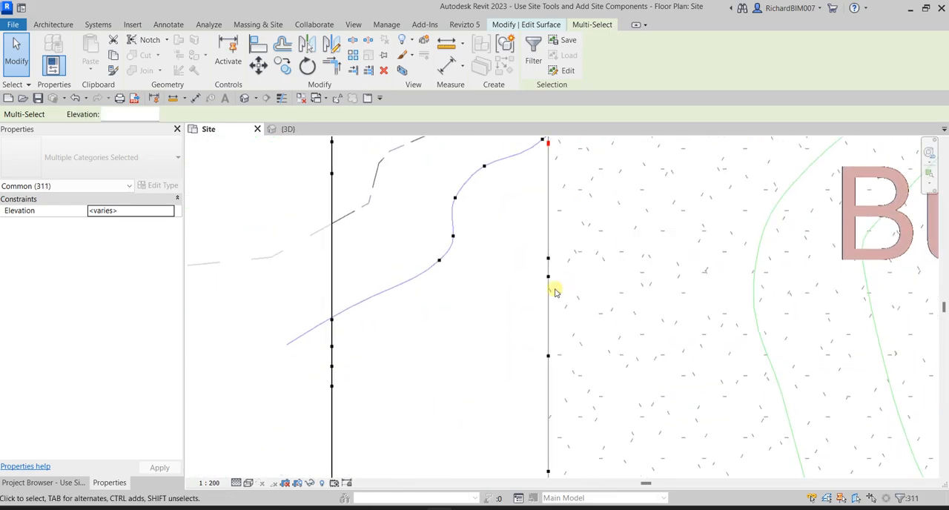
{"action": "left_click_drag", "start_coordinate": [497, 228], "coordinate": [601, 422], "text": "ctrl"}
{"action": "middle_click_drag", "start_coordinate": [601, 421], "coordinate": [628, 167]}
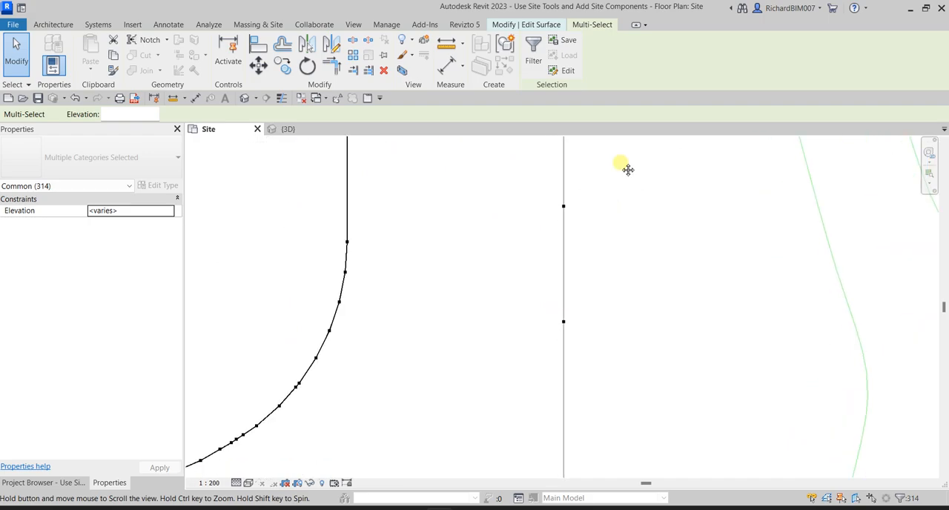
{"action": "left_click_drag", "start_coordinate": [505, 182], "coordinate": [614, 330], "text": "ctrl"}
{"action": "scroll", "coordinate": [553, 318], "scroll_direction": "down", "scroll_amount": 5}
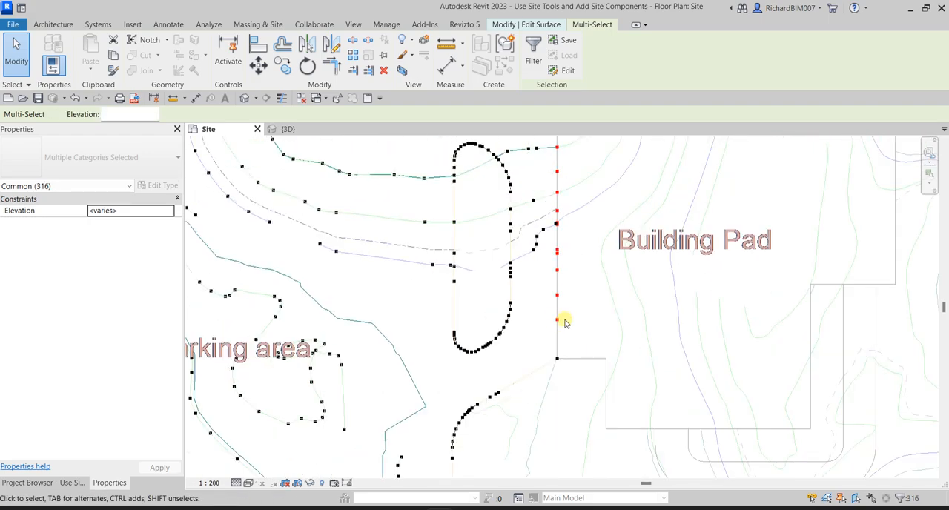
- Add all boundary points around the narrow island inside the parking area, near the building pad, to the selection
{"action": "scroll", "coordinate": [546, 335], "scroll_direction": "up", "scroll_amount": 5}
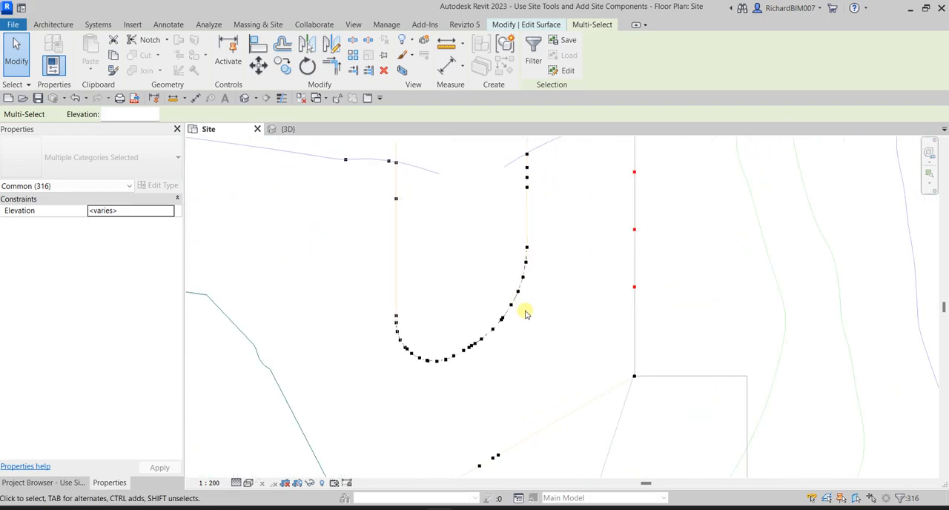
{"action": "left_click_drag", "start_coordinate": [344, 228], "coordinate": [579, 360], "text": "ctrl"}
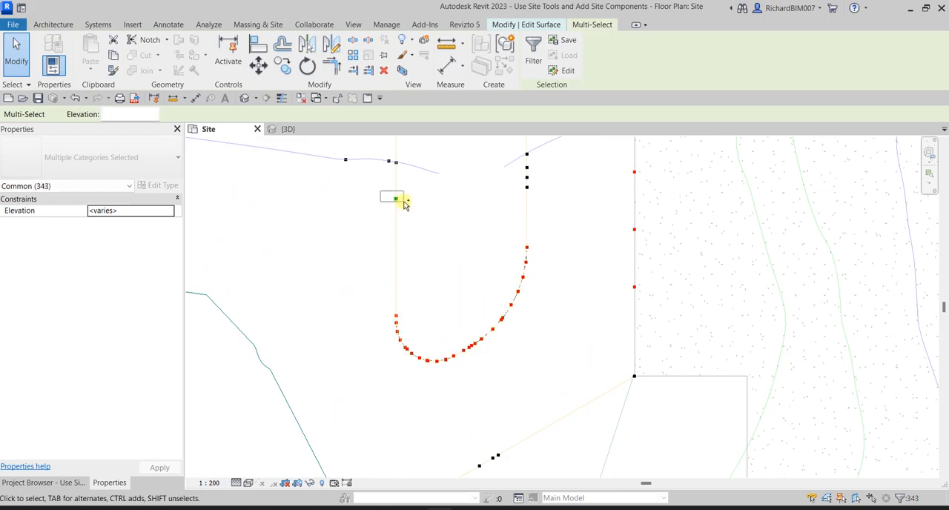
{"action": "left_click_drag", "start_coordinate": [453, 143], "coordinate": [547, 223], "text": "ctrl"}
{"action": "scroll", "coordinate": [547, 248], "scroll_direction": "up", "scroll_amount": 5}
{"action": "scroll", "coordinate": [536, 343], "scroll_direction": "down", "scroll_amount": 2}
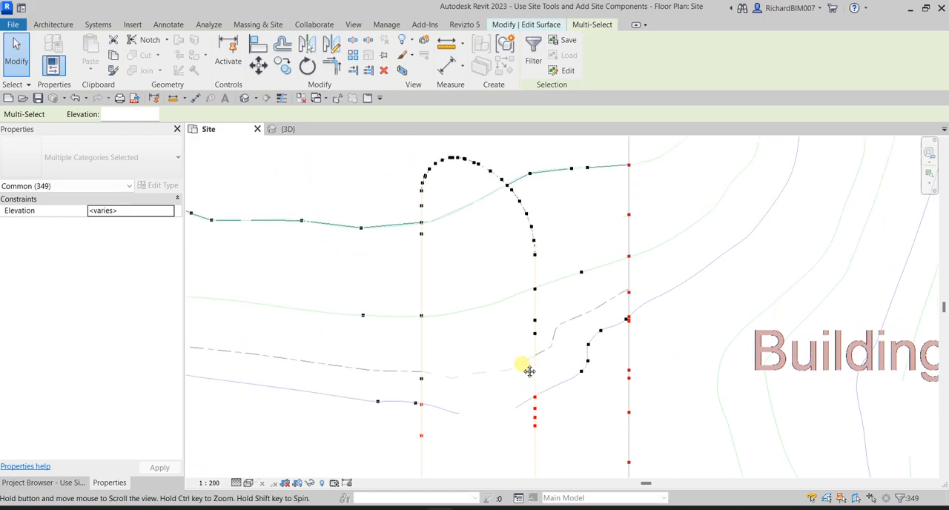
{"action": "left_click_drag", "start_coordinate": [425, 179], "coordinate": [521, 354], "text": "ctrl"}
{"action": "left_click_drag", "start_coordinate": [508, 229], "coordinate": [529, 376], "text": "ctrl"}
{"action": "left_click_drag", "start_coordinate": [436, 400], "coordinate": [436, 401], "text": "ctrl"}
{"action": "scroll", "coordinate": [616, 284], "scroll_direction": "down", "scroll_amount": 5}
{"action": "scroll", "coordinate": [626, 274], "scroll_direction": "up", "scroll_amount": 3}
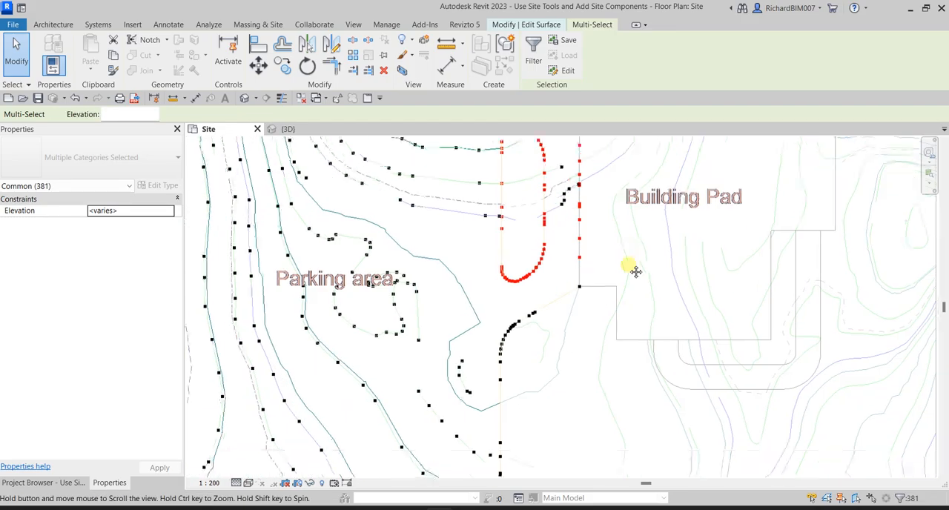
- Add the points on the southeastern curves and straight edge from the road up to the building pad's corner to the selection
{"action": "scroll", "coordinate": [511, 315], "scroll_direction": "down", "scroll_amount": 3}
{"action": "scroll", "coordinate": [509, 317], "scroll_direction": "down", "scroll_amount": 1}
{"action": "scroll", "coordinate": [511, 377], "scroll_direction": "up", "scroll_amount": 4}
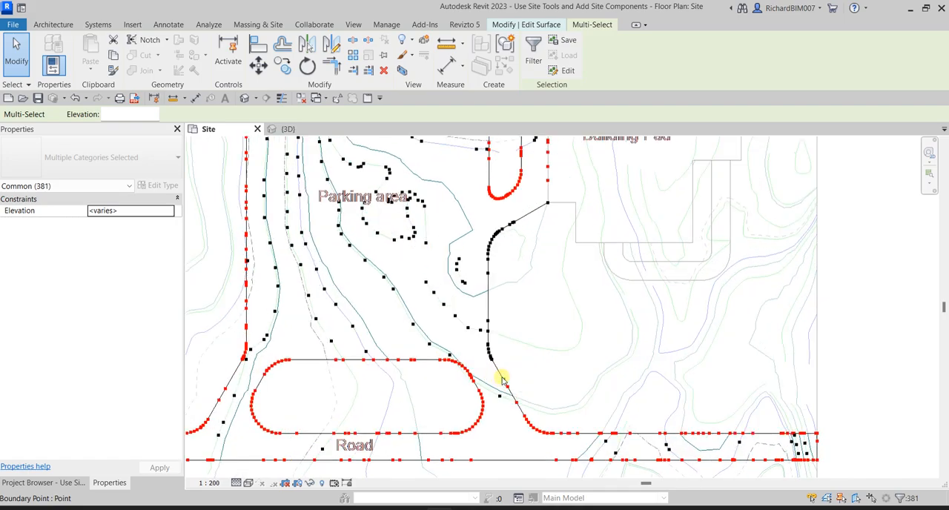
{"action": "scroll", "coordinate": [512, 397], "scroll_direction": "up", "scroll_amount": 3}
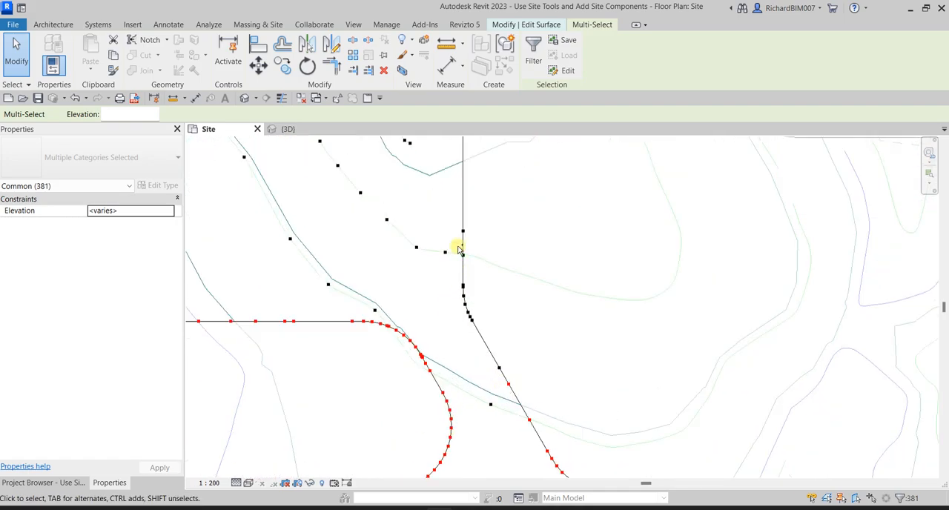
{"action": "left_click_drag", "start_coordinate": [461, 232], "coordinate": [530, 366], "text": "ctrl"}
{"action": "middle_click_drag", "start_coordinate": [539, 226], "coordinate": [541, 438]}
{"action": "left_click_drag", "start_coordinate": [427, 185], "coordinate": [576, 338], "text": "ctrl"}
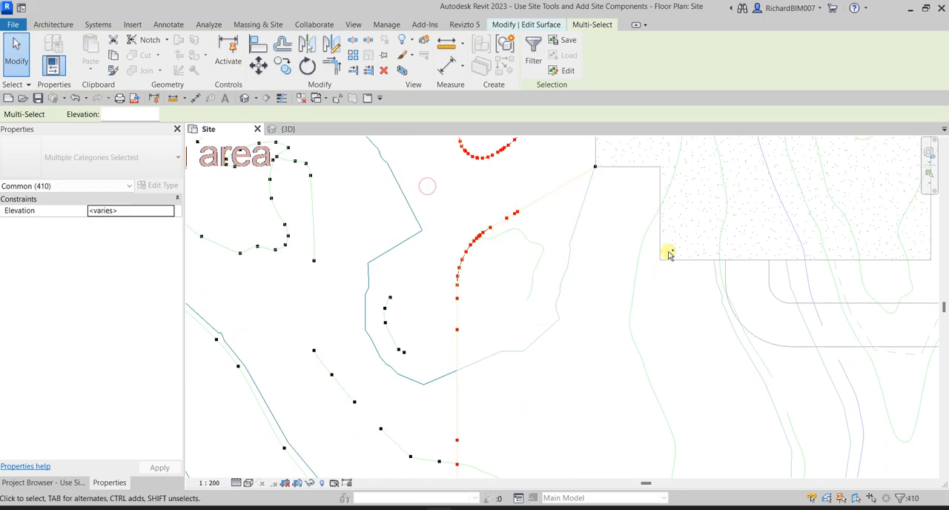
{"action": "middle_click_drag", "start_coordinate": [669, 254], "coordinate": [631, 447]}
{"action": "left_click_drag", "start_coordinate": [596, 400], "coordinate": [598, 399], "text": "ctrl"}
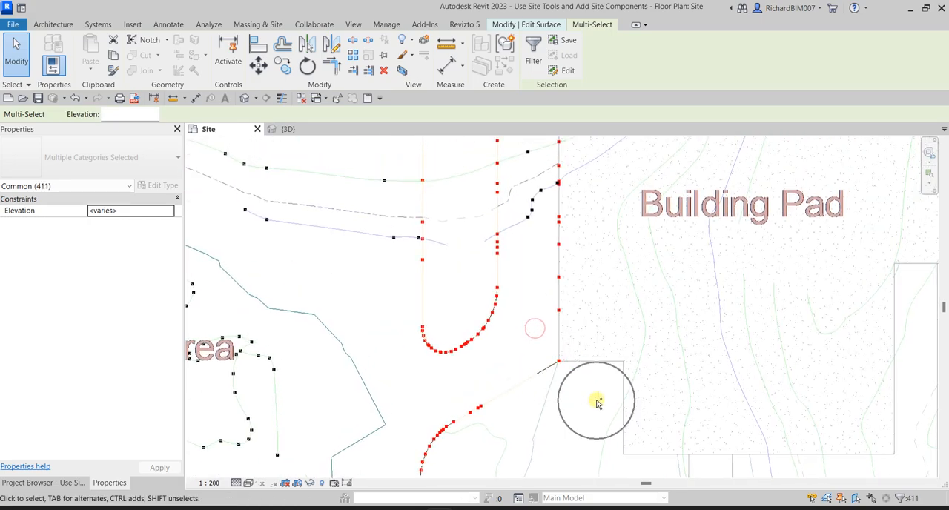
- Check the selected boundary for stray points and remove the two interior points lying just inside the edges from the selection
{"action": "scroll", "coordinate": [599, 396], "scroll_direction": "down", "scroll_amount": 5}
{"action": "middle_click_drag", "start_coordinate": [569, 221], "coordinate": [568, 227]}
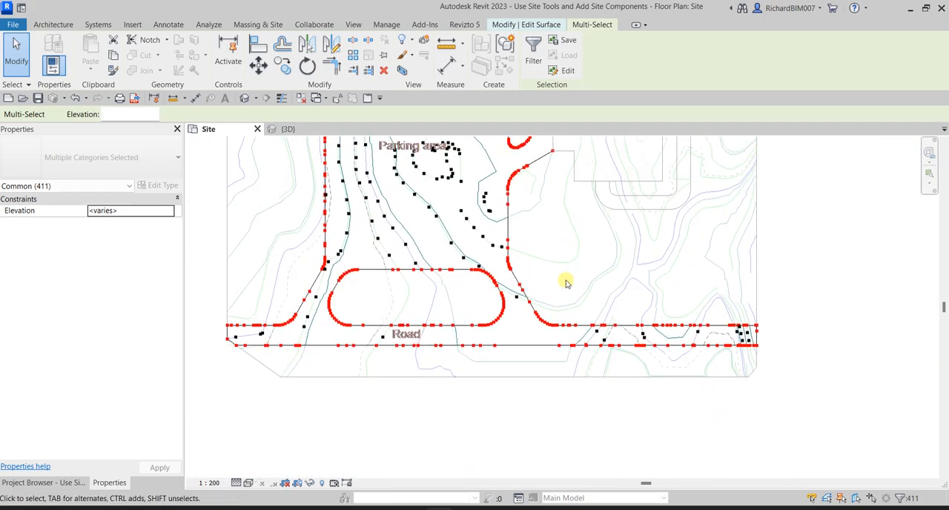
{"action": "scroll", "coordinate": [564, 293], "scroll_direction": "down", "scroll_amount": 2}
{"action": "scroll", "coordinate": [400, 233], "scroll_direction": "up", "scroll_amount": 5}
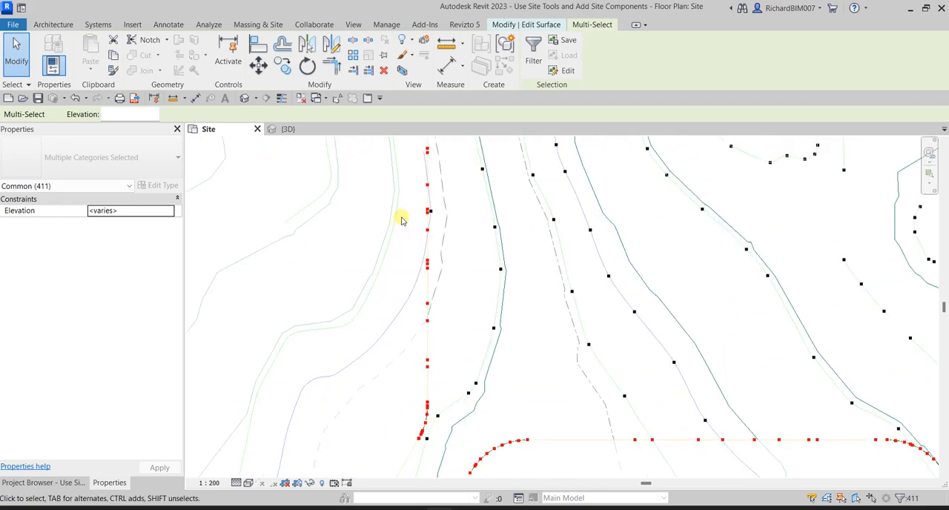
{"action": "scroll", "coordinate": [345, 186], "scroll_direction": "down", "scroll_amount": 3}
{"action": "scroll", "coordinate": [682, 309], "scroll_direction": "up", "scroll_amount": 4}
{"action": "scroll", "coordinate": [736, 266], "scroll_direction": "up", "scroll_amount": 5}
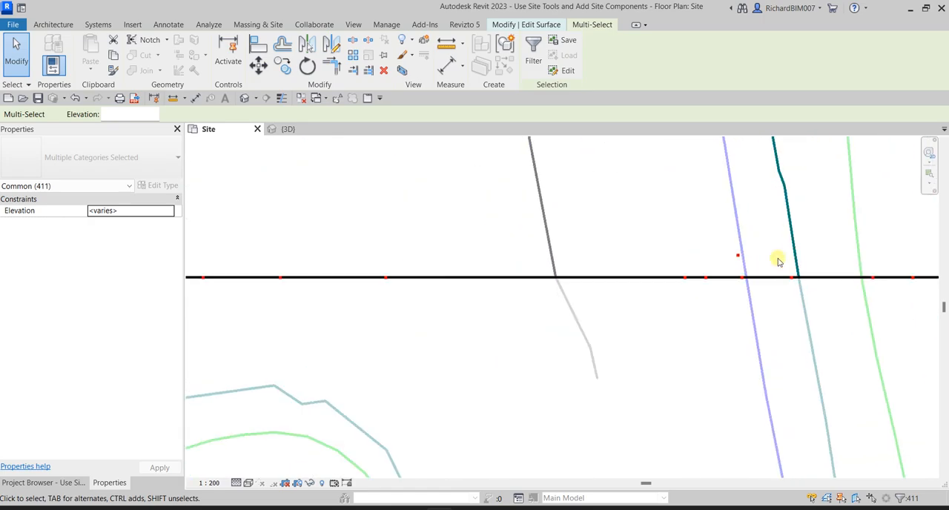
{"action": "left_click_drag", "start_coordinate": [633, 203], "coordinate": [741, 269], "text": "shift"}
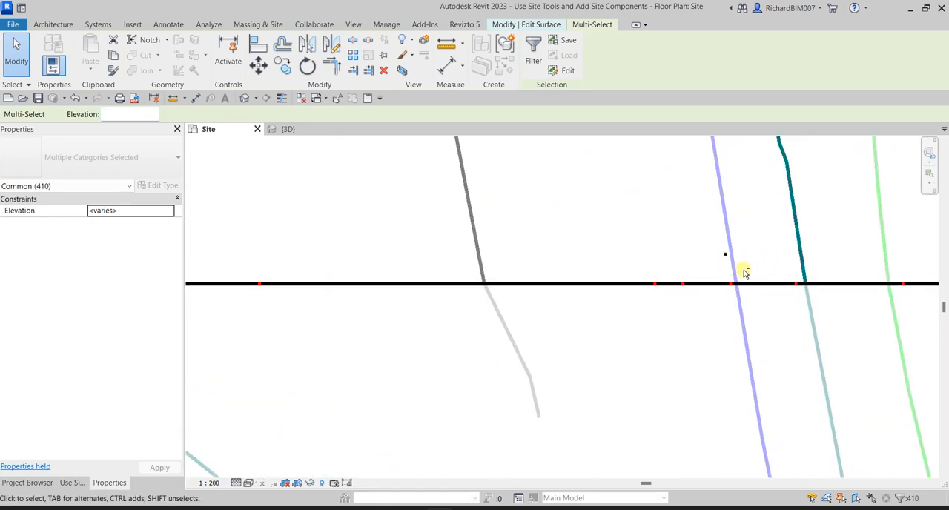
{"action": "scroll", "coordinate": [709, 282], "scroll_direction": "down", "scroll_amount": 4}
{"action": "scroll", "coordinate": [621, 312], "scroll_direction": "up", "scroll_amount": 6}
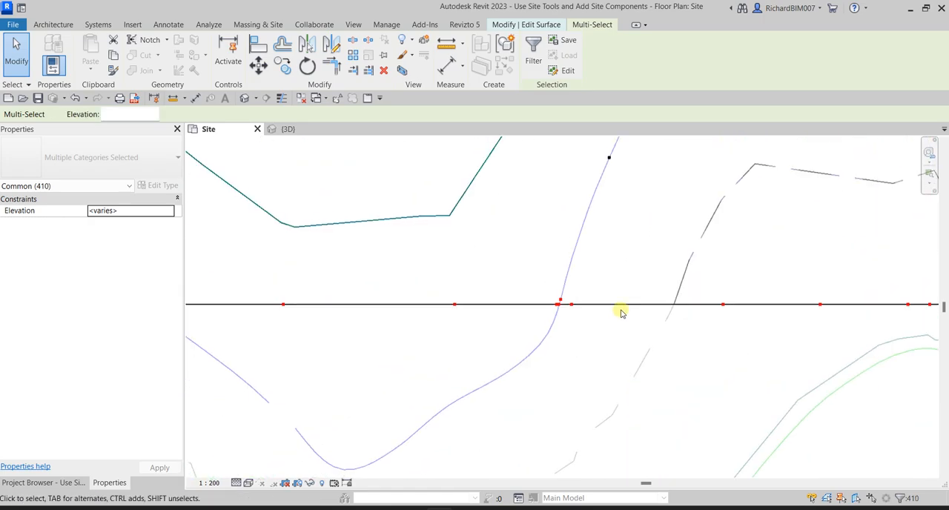
{"action": "left_click_drag", "start_coordinate": [511, 244], "coordinate": [667, 324], "text": "shift"}
{"action": "scroll", "coordinate": [593, 307], "scroll_direction": "down", "scroll_amount": 4}
{"action": "scroll", "coordinate": [602, 300], "scroll_direction": "down", "scroll_amount": 6}
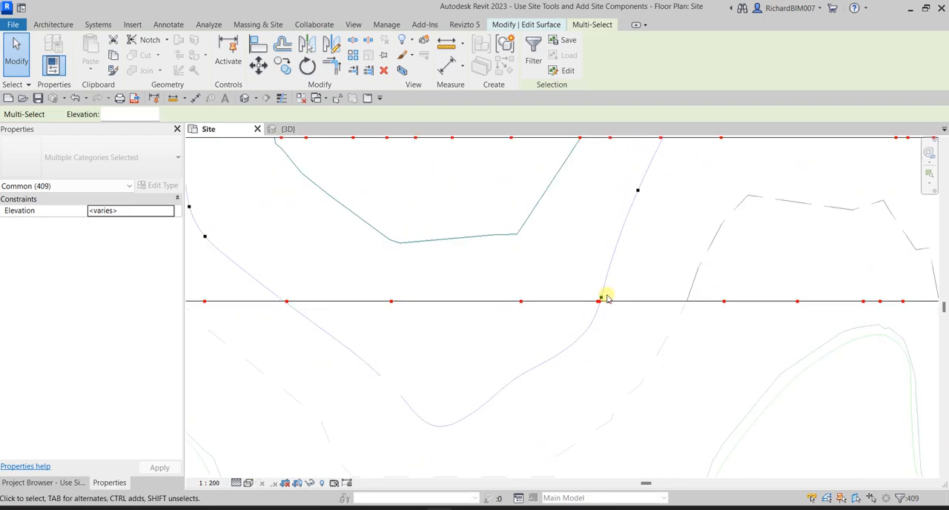
- Set the elevation of all selected boundary points to 0 and finish editing the surface
{"action": "middle_click_drag", "start_coordinate": [411, 346], "coordinate": [559, 439]}
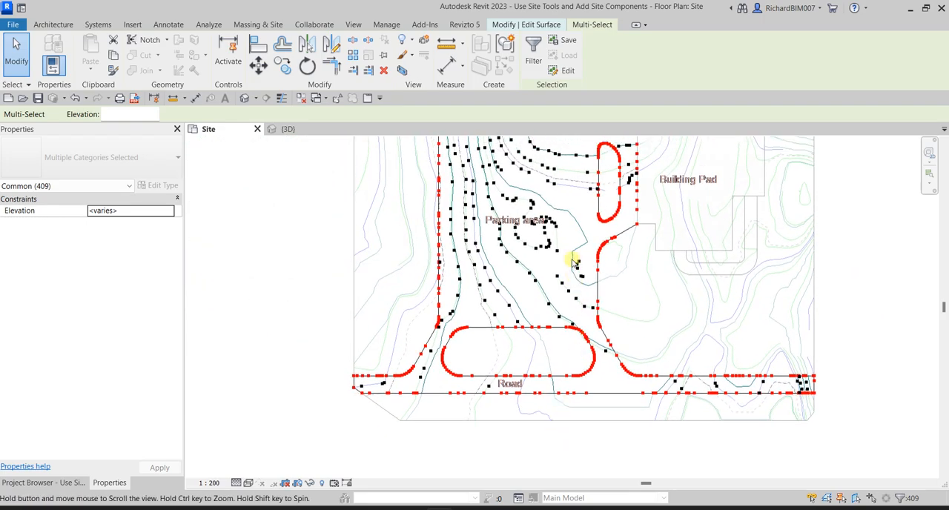
{"action": "middle_click_drag", "start_coordinate": [572, 259], "coordinate": [561, 328]}
{"action": "middle_click_drag", "start_coordinate": [492, 335], "coordinate": [481, 302]}
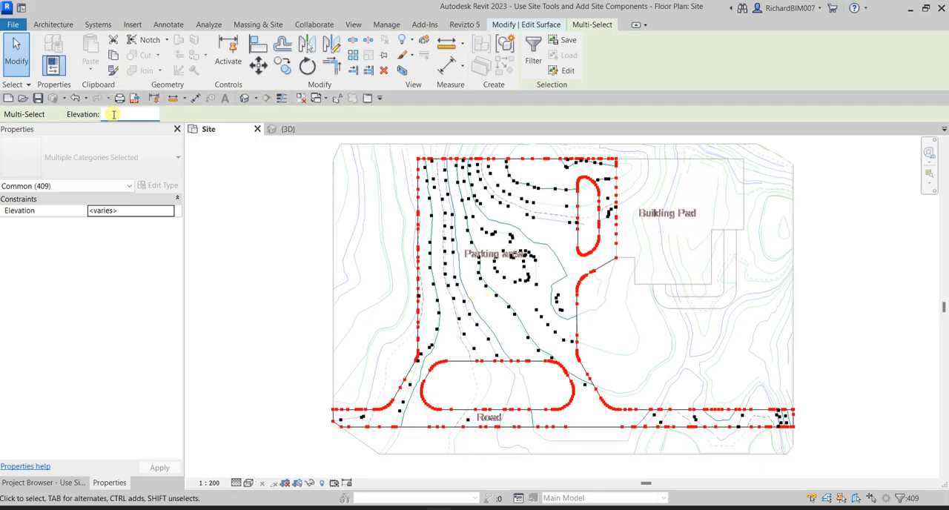
{"action": "key", "text": "Return"}
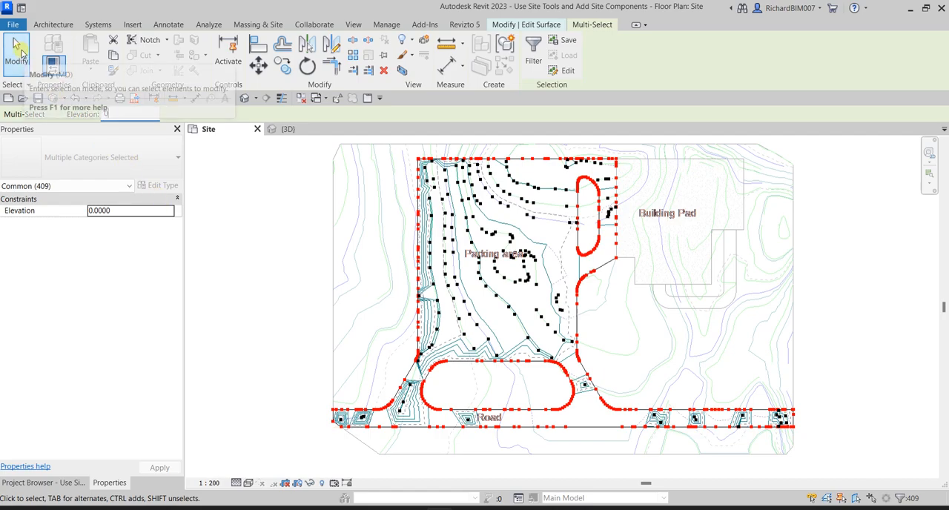
{"action": "left_click", "coordinate": [532, 28]}
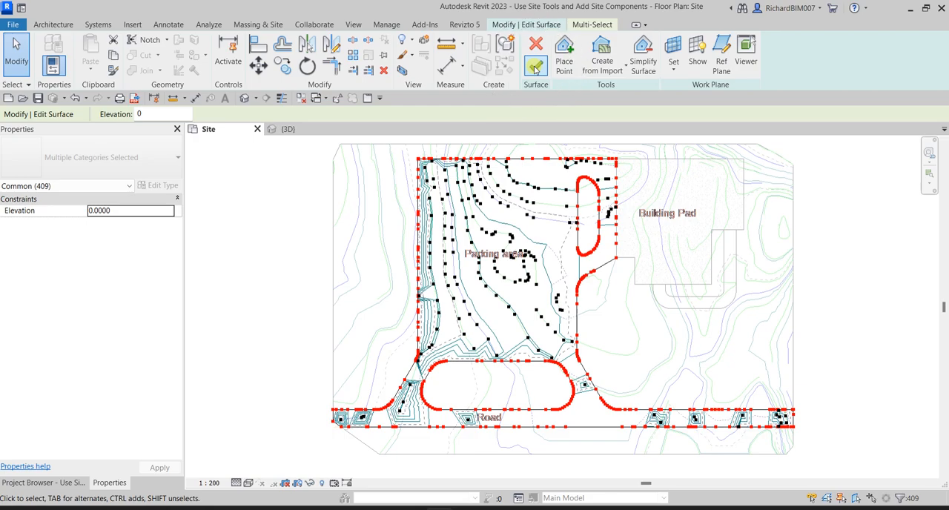
{"action": "left_click", "coordinate": [535, 66]}
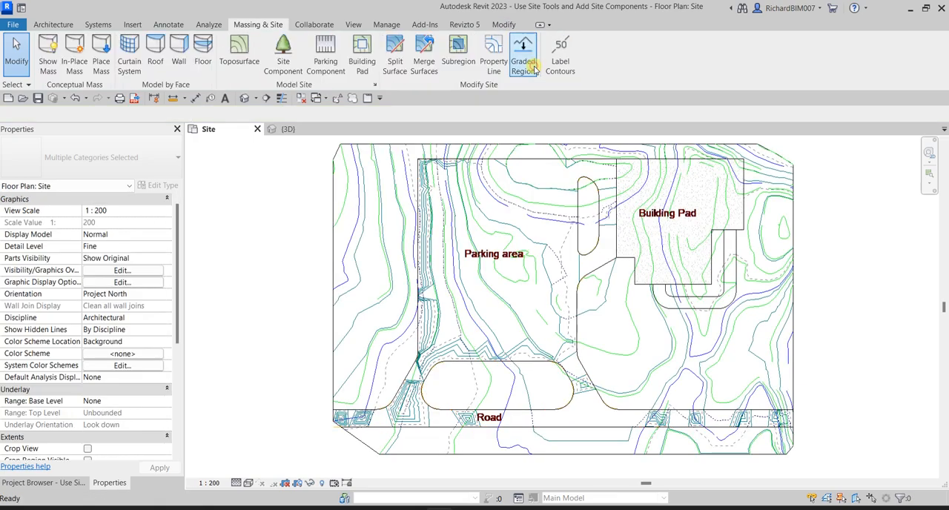
- Examine the edited parking and road surface in the 3D view from above and from the front
{"action": "left_click", "coordinate": [257, 267]}
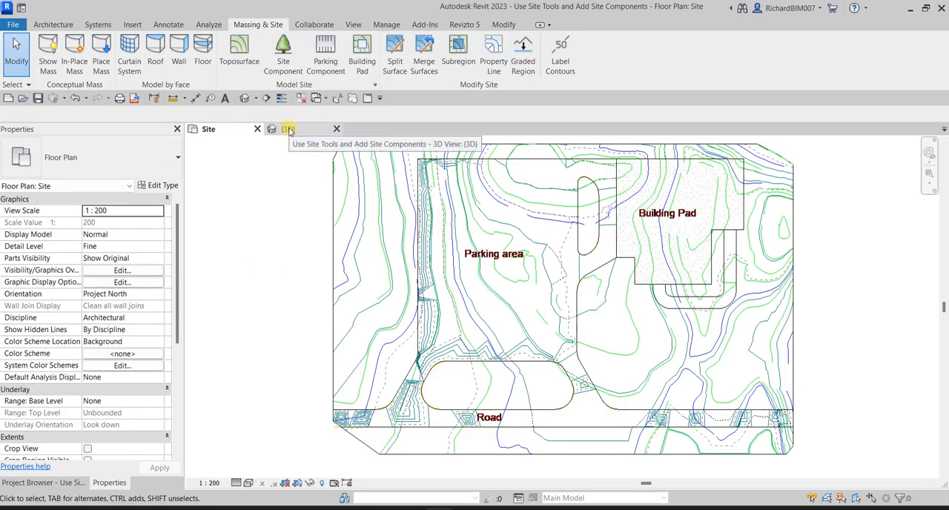
{"action": "left_click", "coordinate": [289, 130]}
{"action": "left_click", "coordinate": [662, 215]}
{"action": "left_click", "coordinate": [729, 383]}
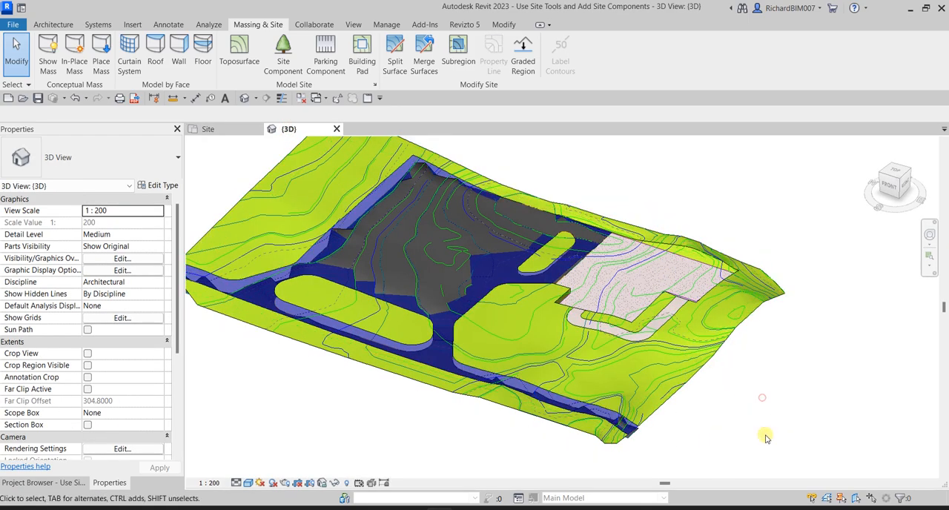
{"action": "middle_click_drag", "start_coordinate": [769, 432], "coordinate": [793, 378], "text": "shift"}
{"action": "middle_click_drag", "start_coordinate": [541, 327], "coordinate": [497, 235], "text": "shift"}
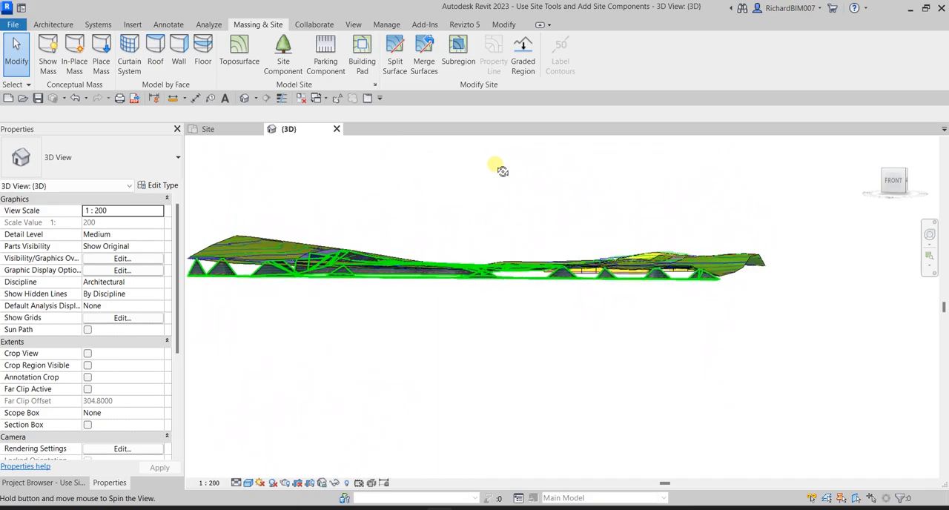
{"action": "middle_click_drag", "start_coordinate": [552, 209], "coordinate": [519, 267], "text": "shift"}
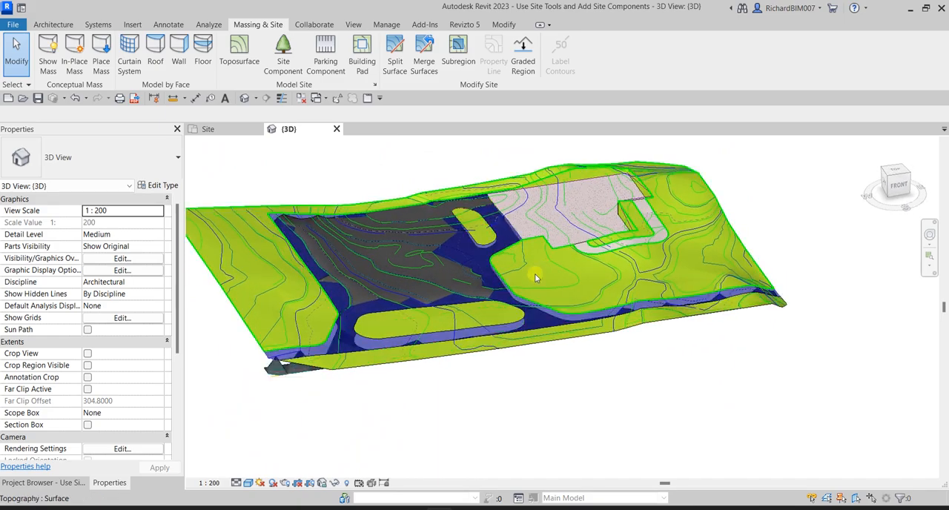
{"action": "left_click", "coordinate": [288, 376]}
{"action": "middle_click_drag", "start_coordinate": [287, 376], "coordinate": [450, 423], "text": "shift"}
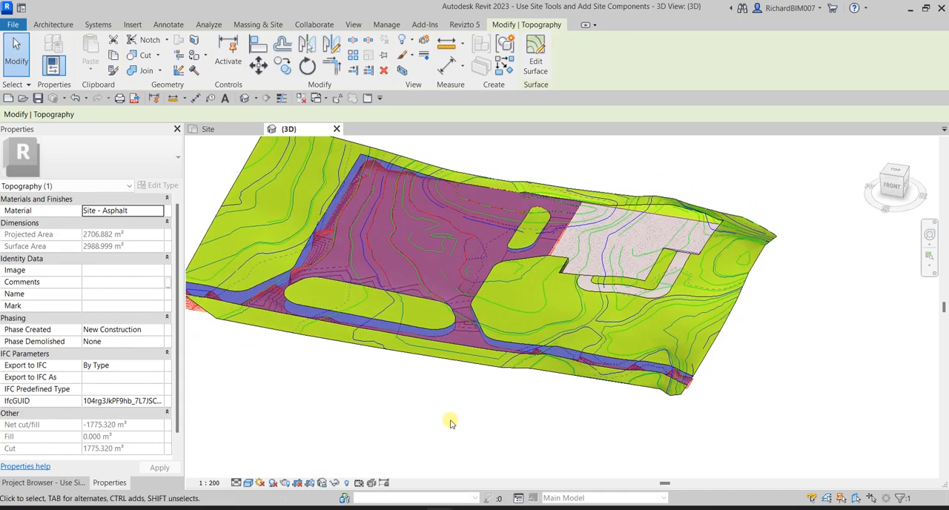
- Undo the elevation edit on the parking and road surface
{"action": "left_click", "coordinate": [456, 402]}
{"action": "middle_click_drag", "start_coordinate": [434, 389], "coordinate": [366, 277], "text": "shift"}
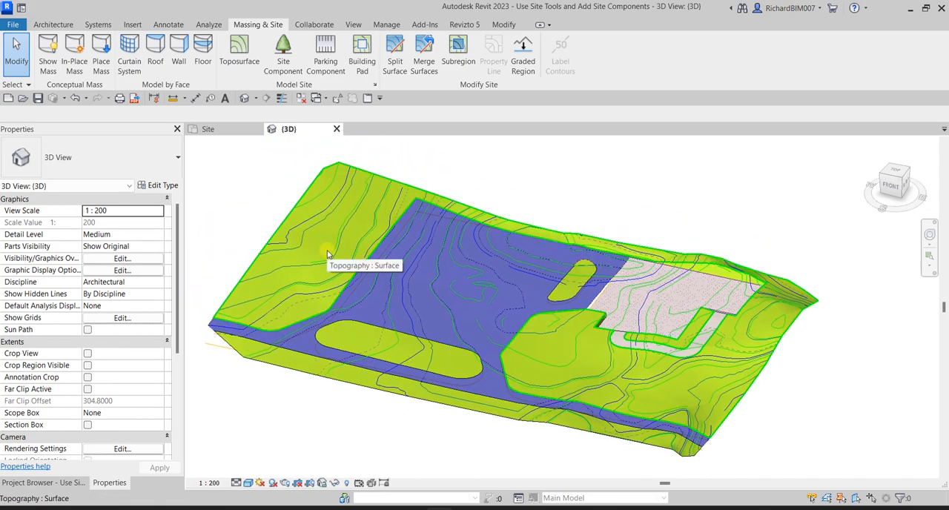
{"action": "middle_click_drag", "start_coordinate": [448, 296], "coordinate": [479, 307], "text": "shift"}
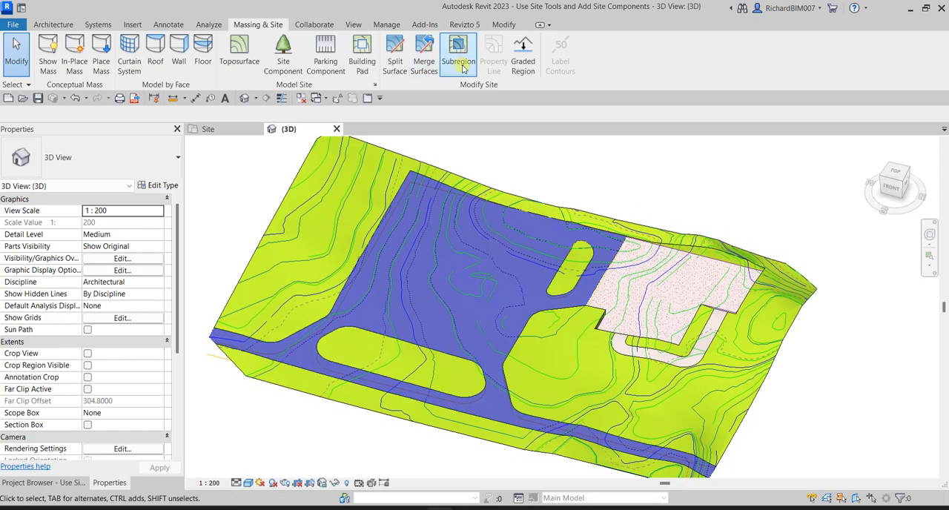
- Create a graded region from the parking and road surface as a new toposurface exactly like the existing one
{"action": "left_click", "coordinate": [523, 56]}
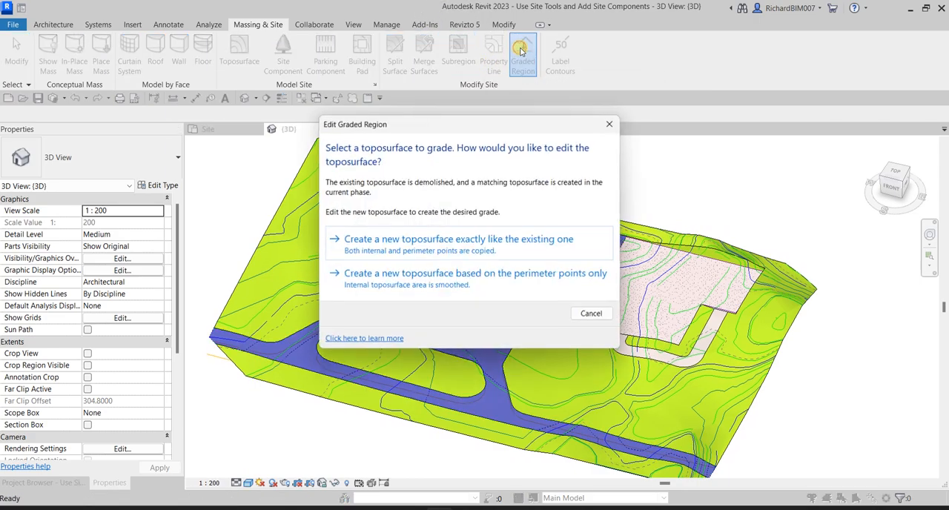
{"action": "left_click", "coordinate": [430, 240]}
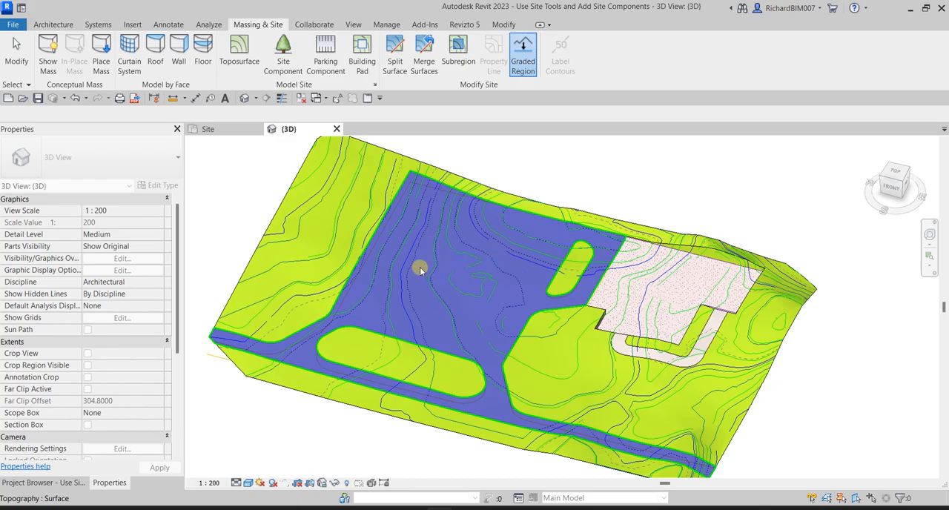
{"action": "left_click", "coordinate": [420, 266]}
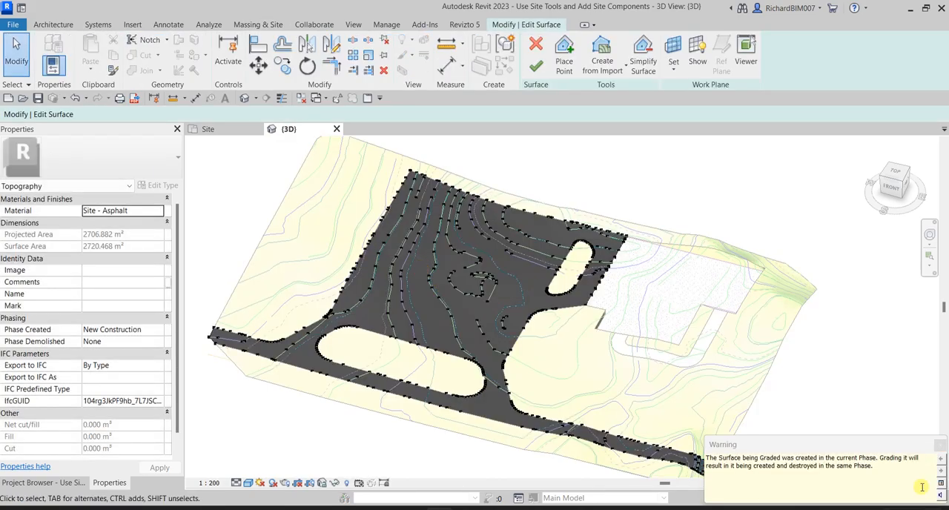
- Set the elevation of all points on the graded parking and road surface to 0 in the Site plan and finish editing
{"action": "left_click", "coordinate": [939, 446]}
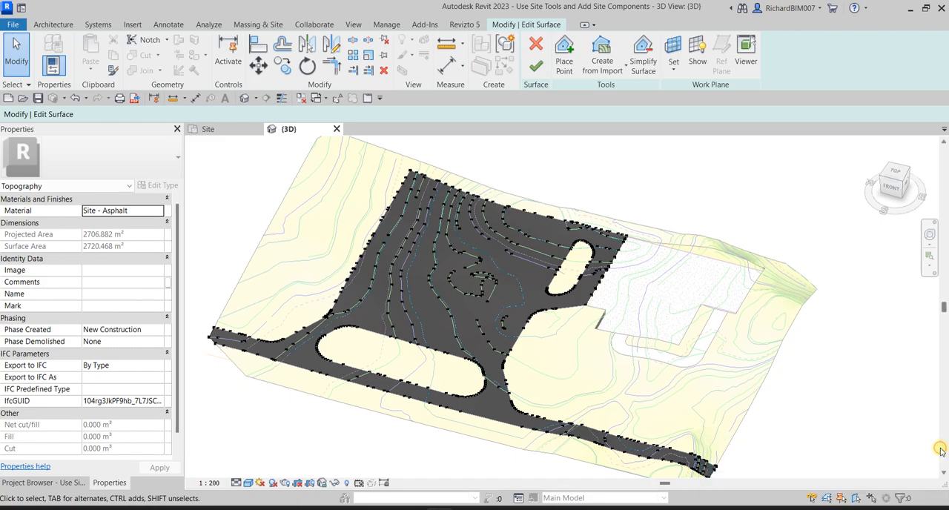
{"action": "scroll", "coordinate": [614, 324], "scroll_direction": "down", "scroll_amount": 2}
{"action": "middle_click_drag", "start_coordinate": [529, 312], "coordinate": [575, 364], "text": "shift"}
{"action": "left_click", "coordinate": [223, 129]}
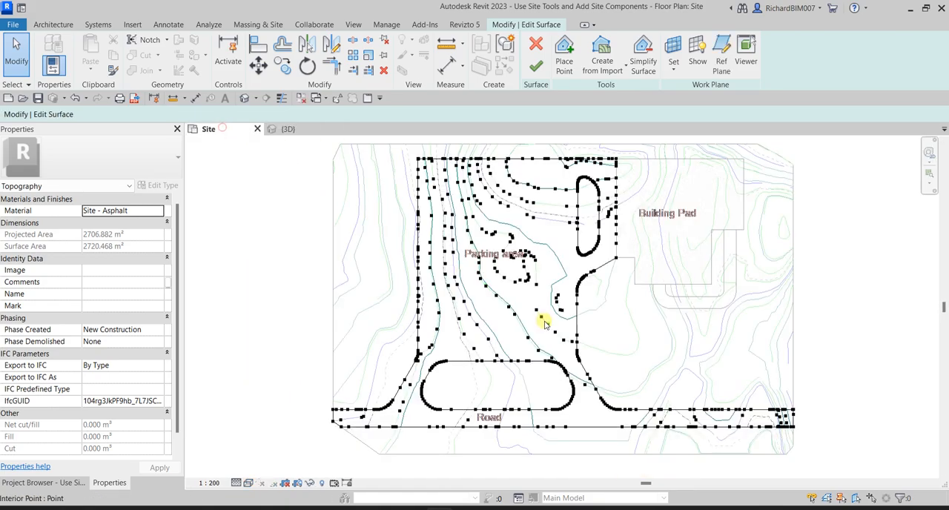
{"action": "left_click_drag", "start_coordinate": [353, 189], "coordinate": [789, 436]}
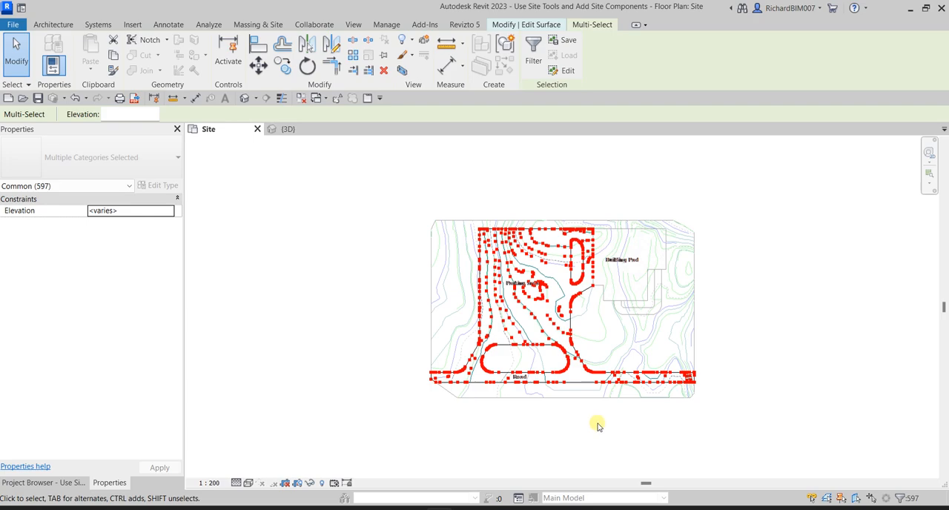
{"action": "scroll", "coordinate": [535, 312], "scroll_direction": "up", "scroll_amount": 3}
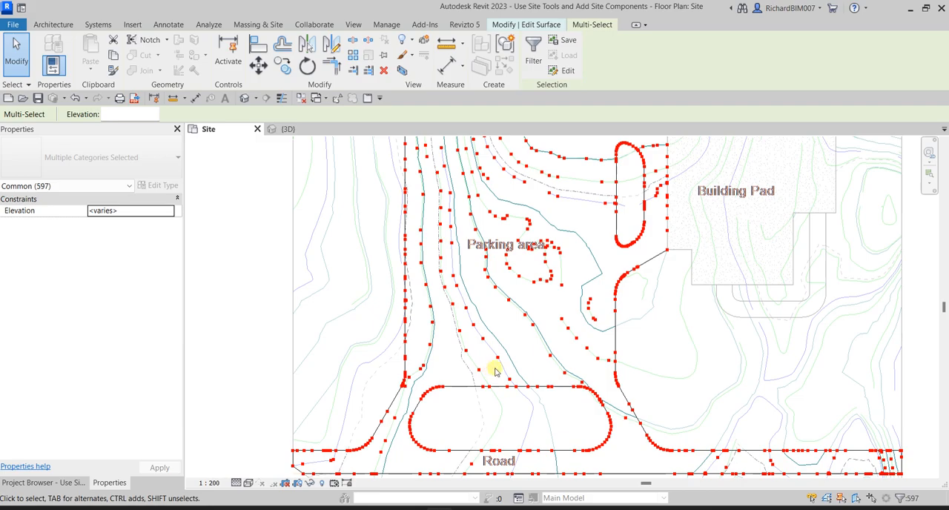
{"action": "scroll", "coordinate": [496, 370], "scroll_direction": "down", "scroll_amount": 3}
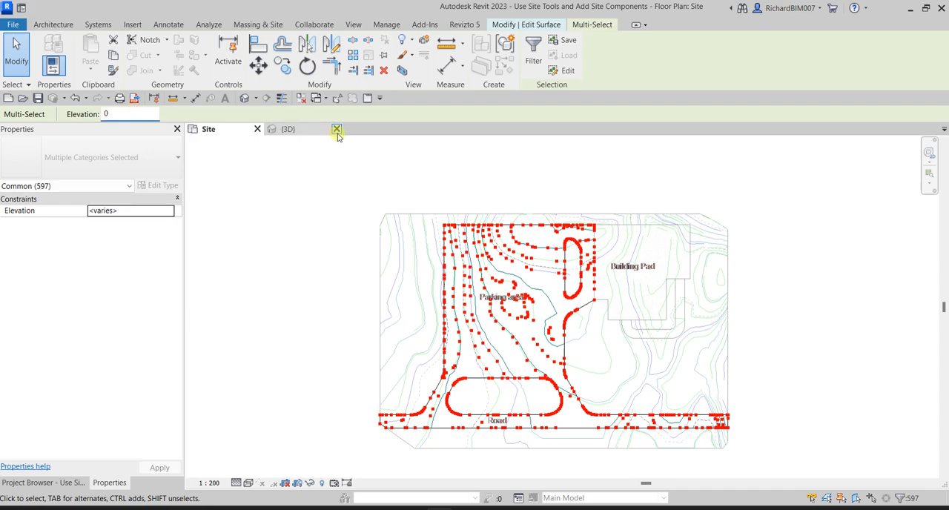
{"action": "left_click", "coordinate": [505, 174]}
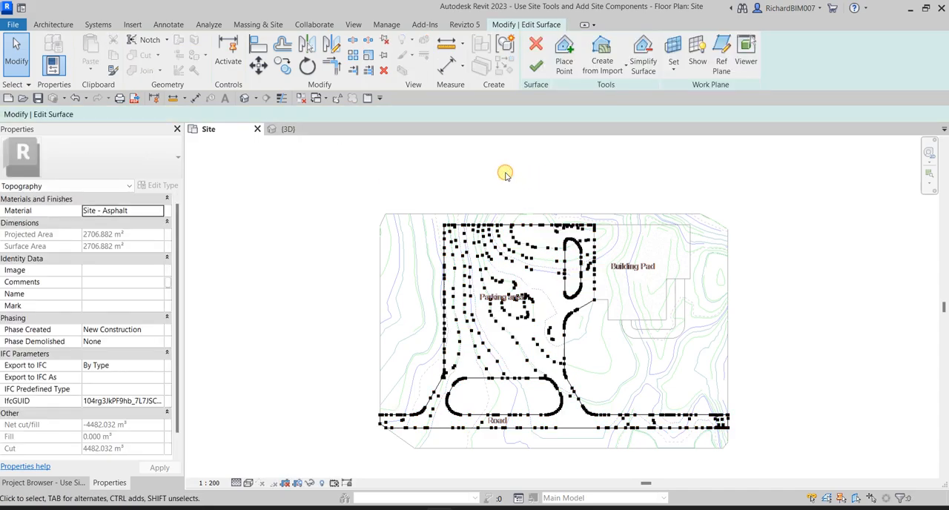
{"action": "left_click", "coordinate": [541, 68]}
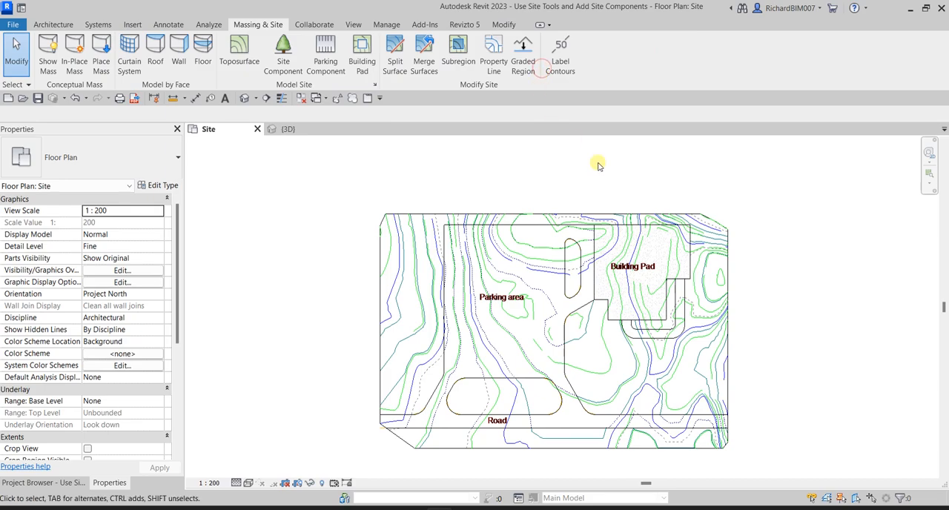
- Delete the original sloped asphalt surface lying above the flattened parking and road surface in the 3D view
{"action": "left_click", "coordinate": [287, 129]}
{"action": "middle_click_drag", "start_coordinate": [532, 275], "coordinate": [608, 138], "text": "shift"}
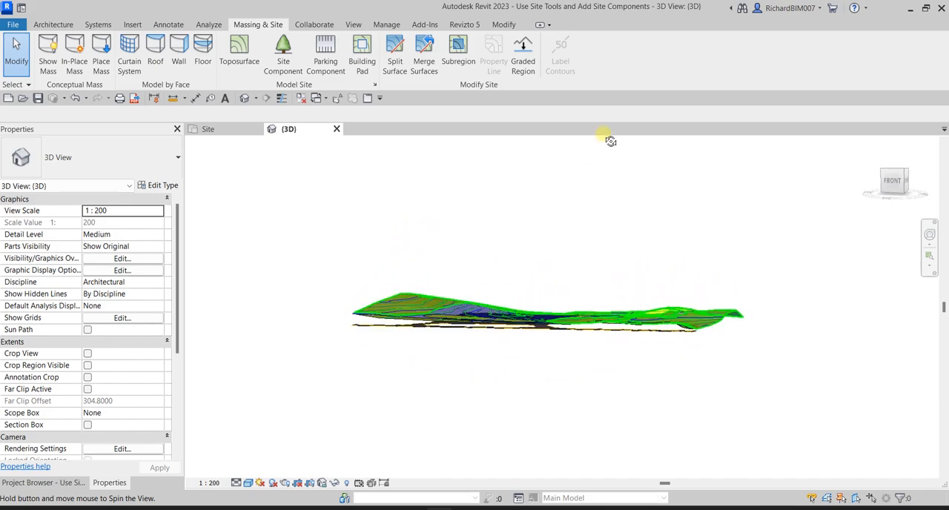
{"action": "scroll", "coordinate": [418, 333], "scroll_direction": "up", "scroll_amount": 3}
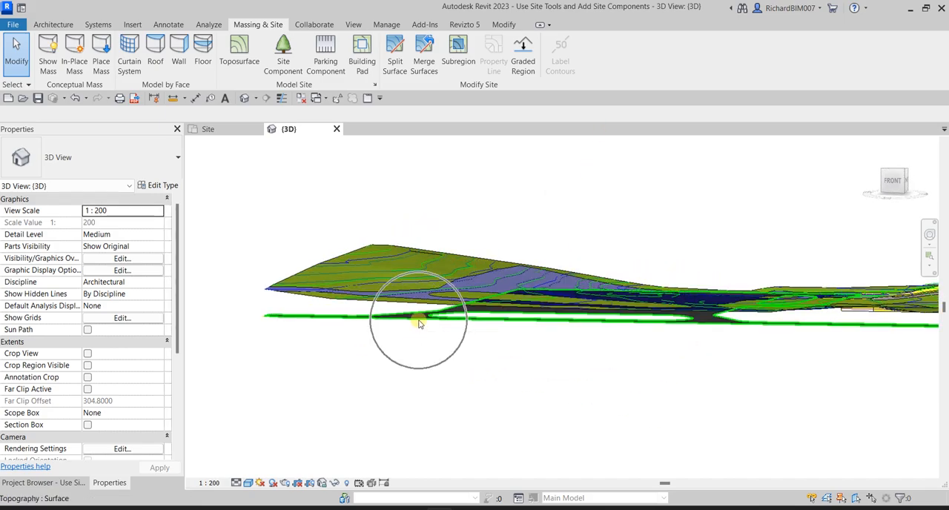
{"action": "left_click", "coordinate": [418, 324]}
{"action": "middle_click_drag", "start_coordinate": [444, 356], "coordinate": [400, 389], "text": "shift"}
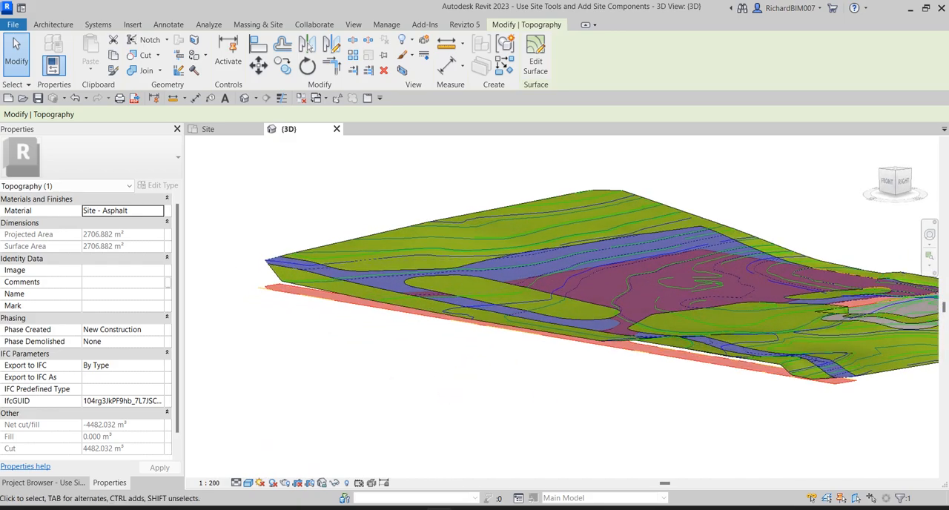
{"action": "middle_click_drag", "start_coordinate": [363, 269], "coordinate": [482, 214], "text": "shift"}
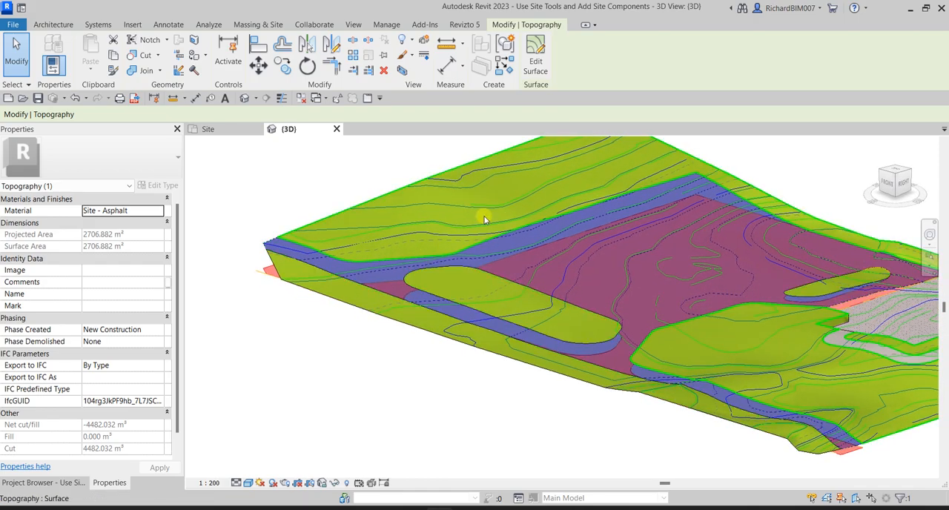
{"action": "left_click", "coordinate": [522, 240]}
{"action": "left_click", "coordinate": [523, 239]}
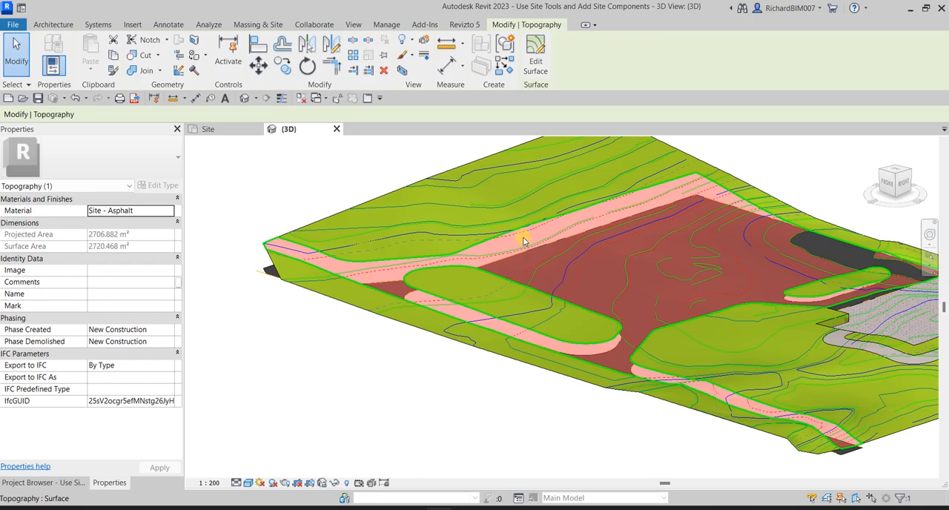
{"action": "middle_click_drag", "start_coordinate": [523, 240], "coordinate": [527, 356], "text": "shift"}
{"action": "key", "text": "Escape"}
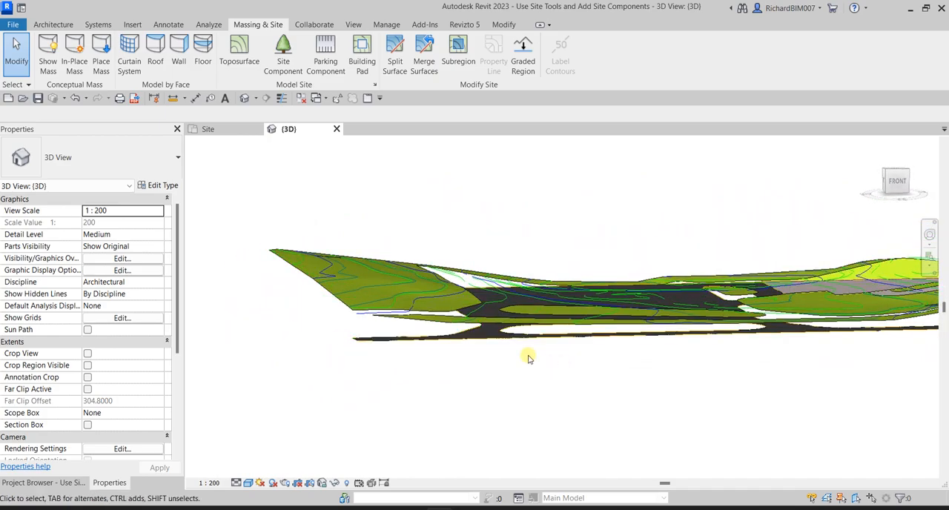
- Open the narrow terrain strip along the road's outer edge for surface editing and show it in the Site plan
{"action": "left_click", "coordinate": [490, 339]}
{"action": "middle_click_drag", "start_coordinate": [606, 375], "coordinate": [578, 450], "text": "shift"}
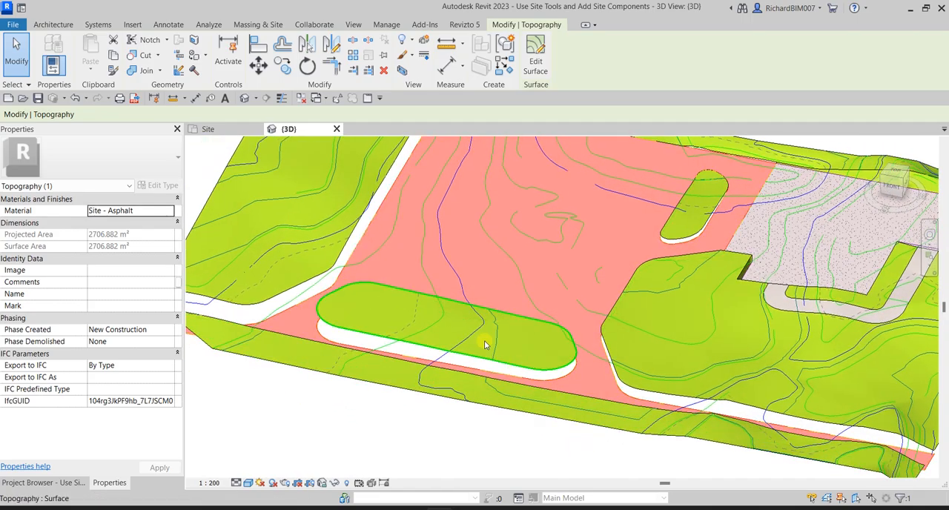
{"action": "scroll", "coordinate": [486, 343], "scroll_direction": "down", "scroll_amount": 3}
{"action": "middle_click_drag", "start_coordinate": [510, 315], "coordinate": [522, 348], "text": "shift"}
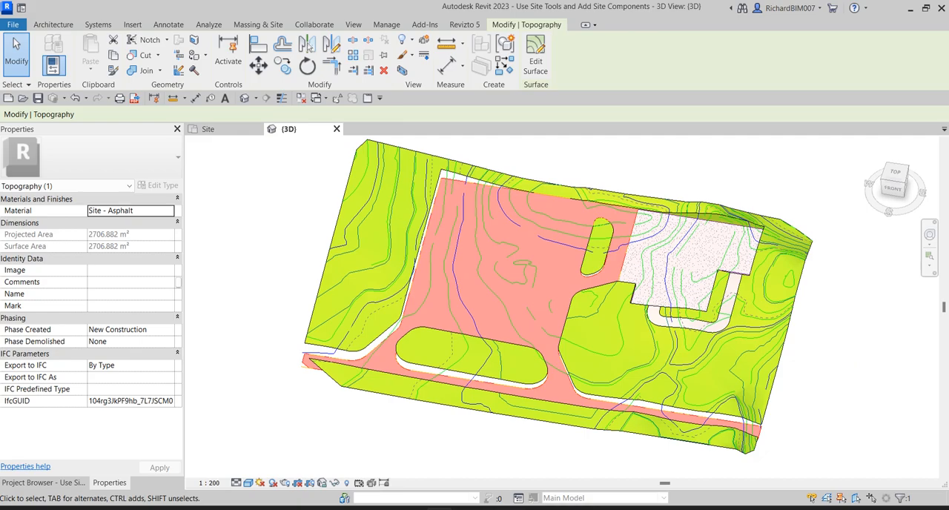
{"action": "left_click", "coordinate": [422, 402]}
{"action": "middle_click_drag", "start_coordinate": [324, 430], "coordinate": [584, 354], "text": "shift"}
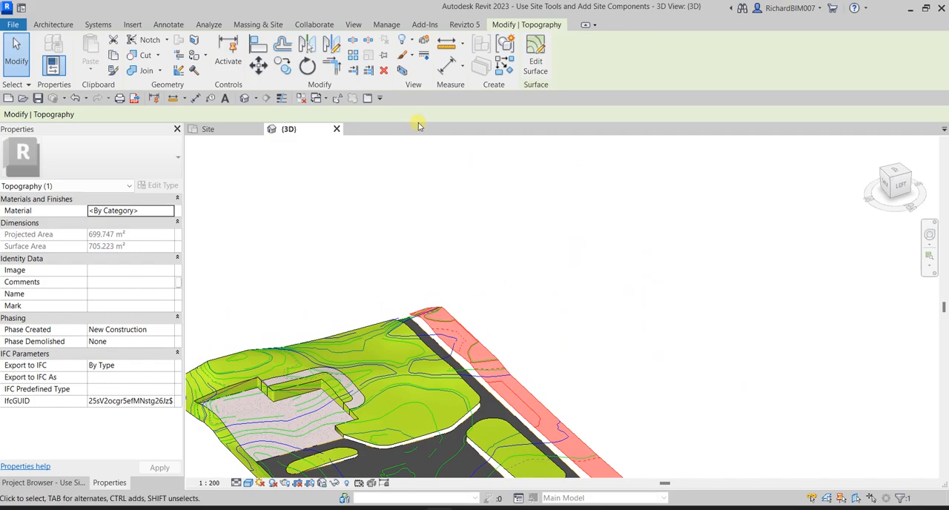
{"action": "left_click", "coordinate": [526, 72]}
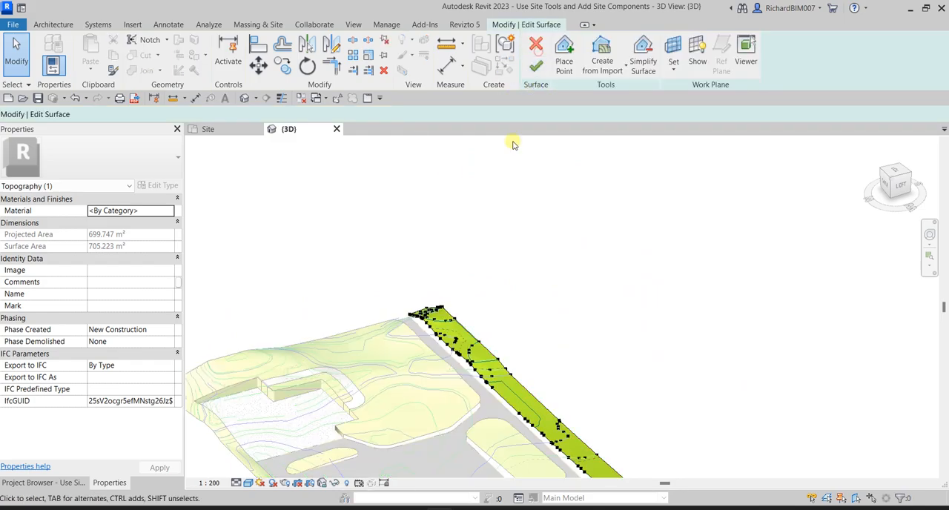
{"action": "middle_click_drag", "start_coordinate": [544, 260], "coordinate": [801, 250], "text": "shift"}
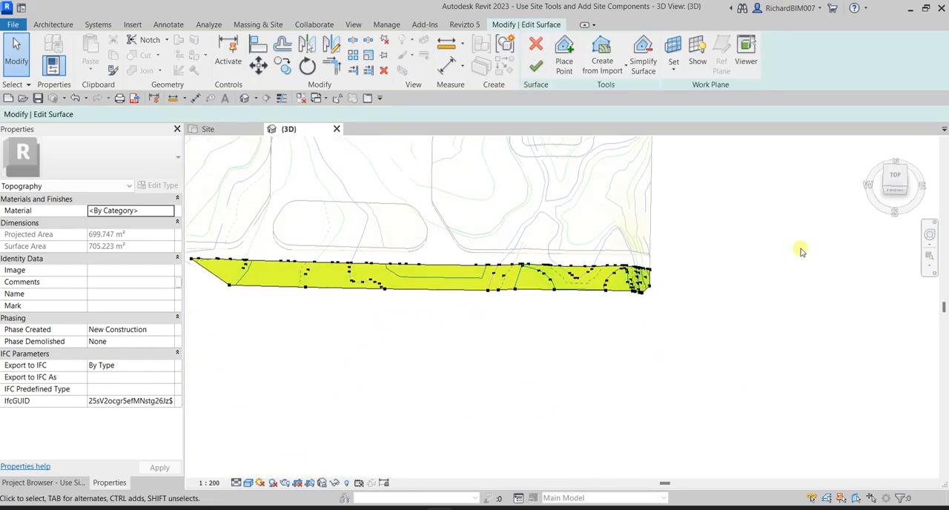
{"action": "left_click", "coordinate": [229, 132]}
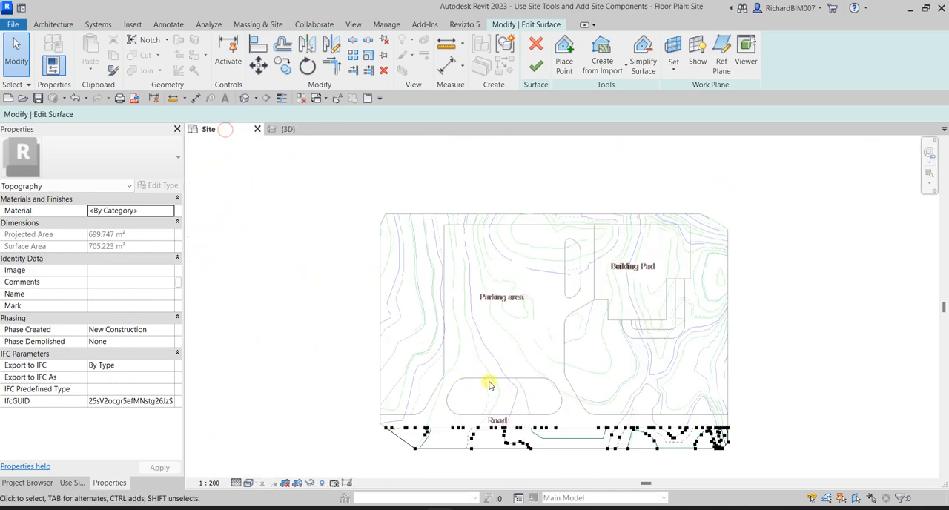
- Set the elevation of the strip's boundary points along the road edge to 0 and finish editing the surface
{"action": "middle_click_drag", "start_coordinate": [493, 387], "coordinate": [482, 276]}
{"action": "scroll", "coordinate": [425, 327], "scroll_direction": "up", "scroll_amount": 5}
{"action": "left_click_drag", "start_coordinate": [281, 291], "coordinate": [642, 320]}
{"action": "middle_click_drag", "start_coordinate": [702, 345], "coordinate": [434, 331]}
{"action": "left_click_drag", "start_coordinate": [382, 243], "coordinate": [767, 305]}
{"action": "left_click_drag", "start_coordinate": [760, 282], "coordinate": [811, 299], "text": "ctrl"}
{"action": "middle_click_drag", "start_coordinate": [867, 352], "coordinate": [405, 334]}
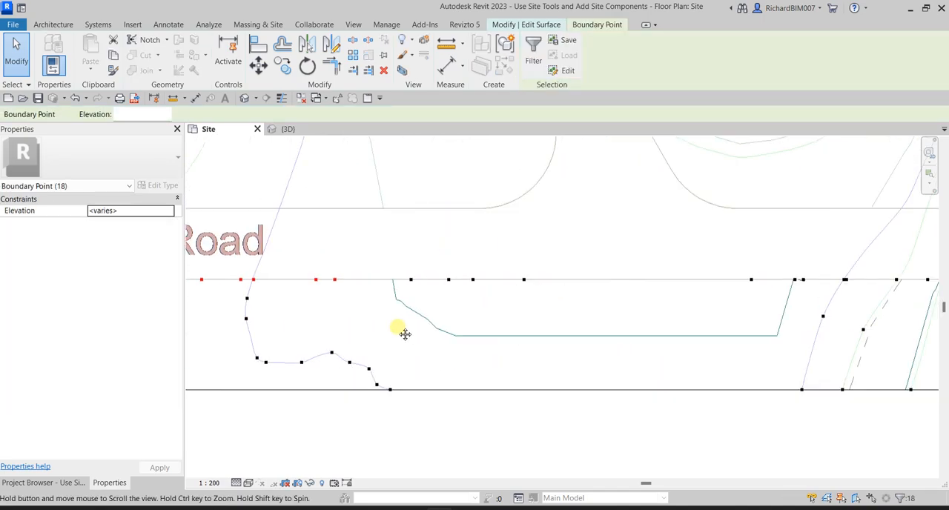
{"action": "left_click_drag", "start_coordinate": [375, 245], "coordinate": [881, 286], "text": "ctrl"}
{"action": "middle_click_drag", "start_coordinate": [879, 318], "coordinate": [461, 307]}
{"action": "left_click_drag", "start_coordinate": [465, 205], "coordinate": [810, 331], "text": "ctrl"}
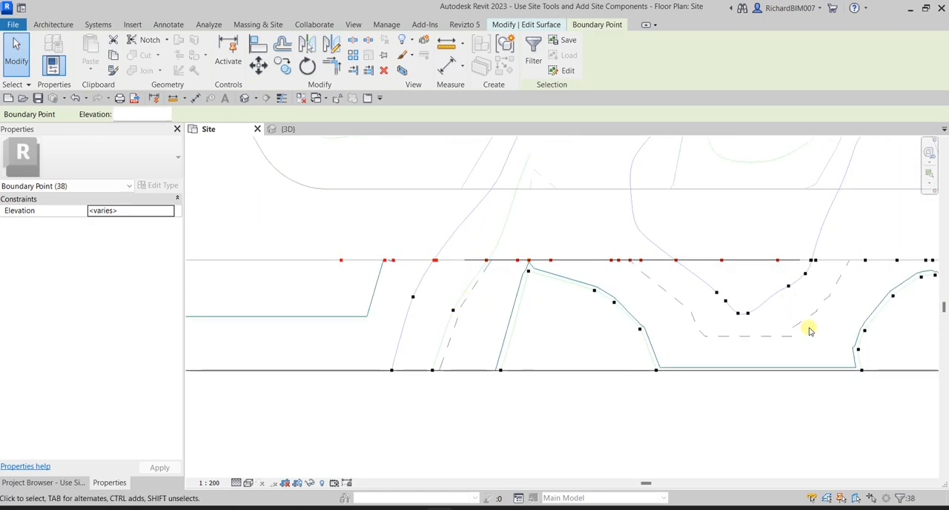
{"action": "middle_click_drag", "start_coordinate": [811, 331], "coordinate": [434, 326]}
{"action": "left_click_drag", "start_coordinate": [403, 222], "coordinate": [677, 267], "text": "ctrl"}
{"action": "scroll", "coordinate": [326, 313], "scroll_direction": "down", "scroll_amount": 2}
{"action": "middle_click_drag", "start_coordinate": [326, 313], "coordinate": [689, 328]}
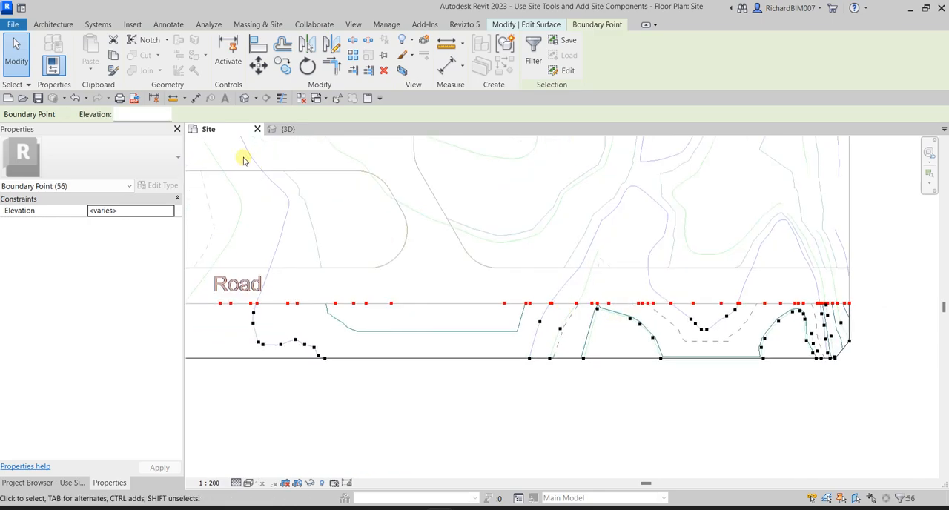
{"action": "left_click", "coordinate": [140, 116]}
{"action": "type", "text": "0"}
{"action": "key", "text": "Return"}
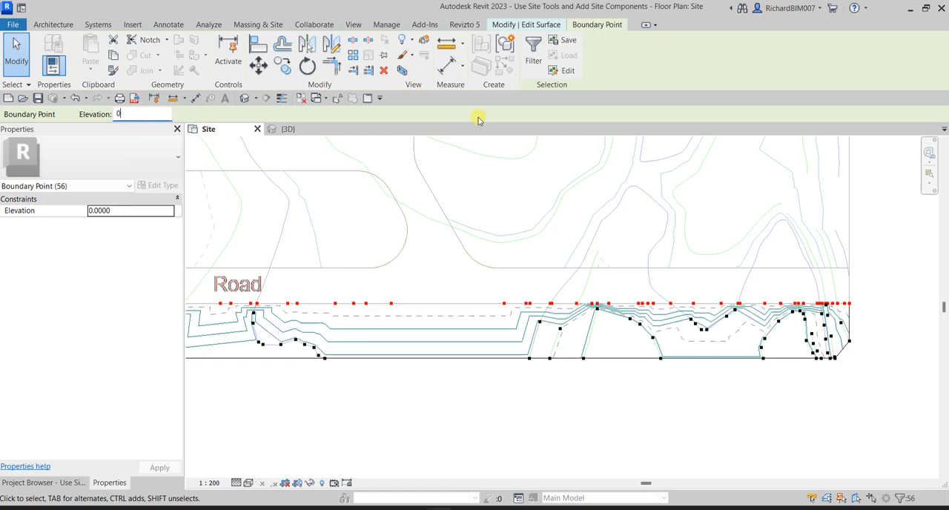
{"action": "left_click", "coordinate": [525, 26]}
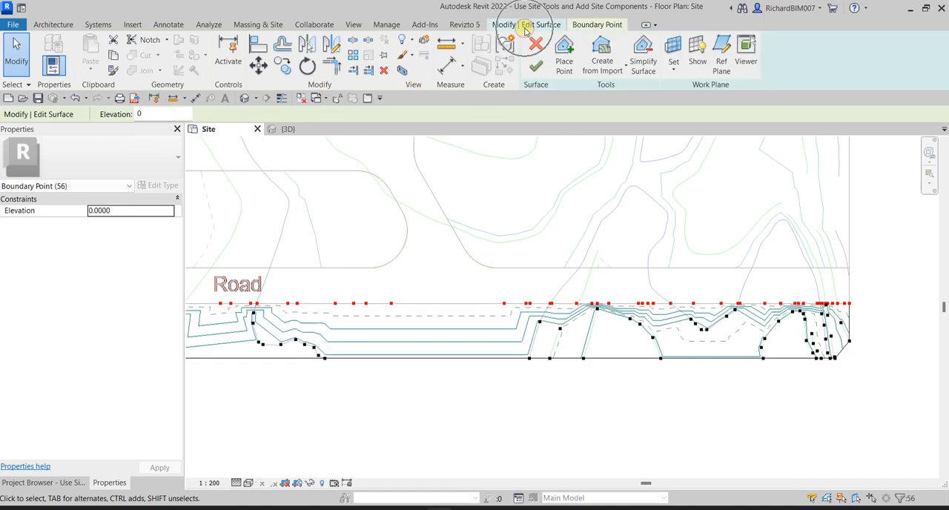
{"action": "left_click", "coordinate": [536, 66]}
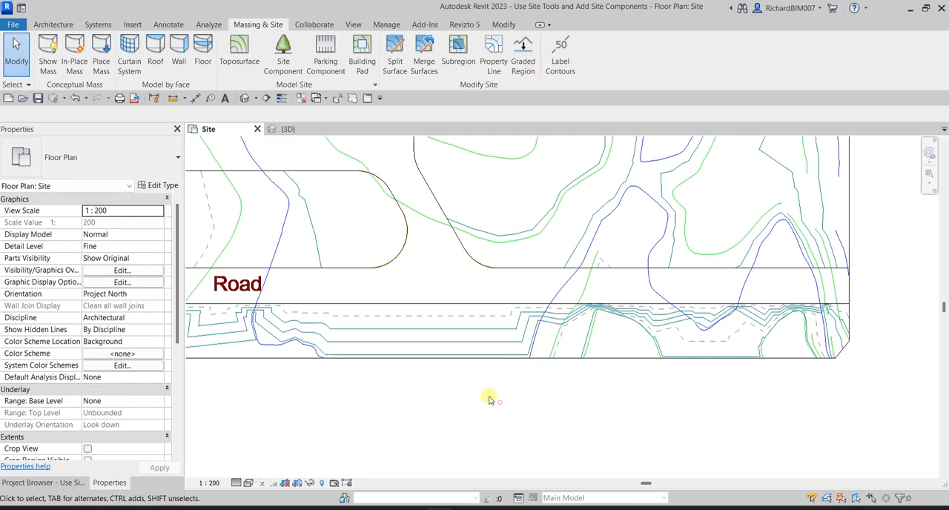
- Open the large oval island surface between the parking area and road for editing and show it in the Site plan
{"action": "left_click", "coordinate": [289, 129]}
{"action": "middle_click_drag", "start_coordinate": [538, 372], "coordinate": [443, 327], "text": "shift"}
{"action": "scroll", "coordinate": [616, 290], "scroll_direction": "down", "scroll_amount": 4}
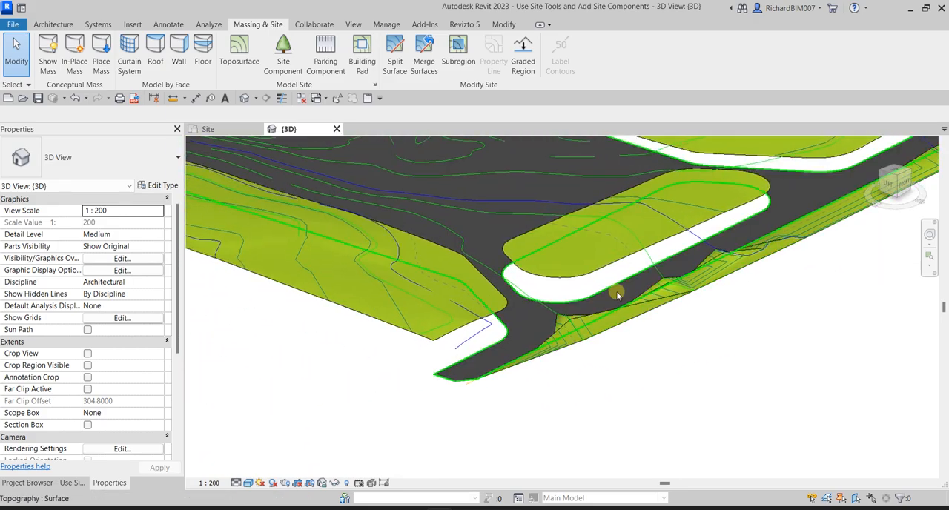
{"action": "left_click", "coordinate": [563, 286]}
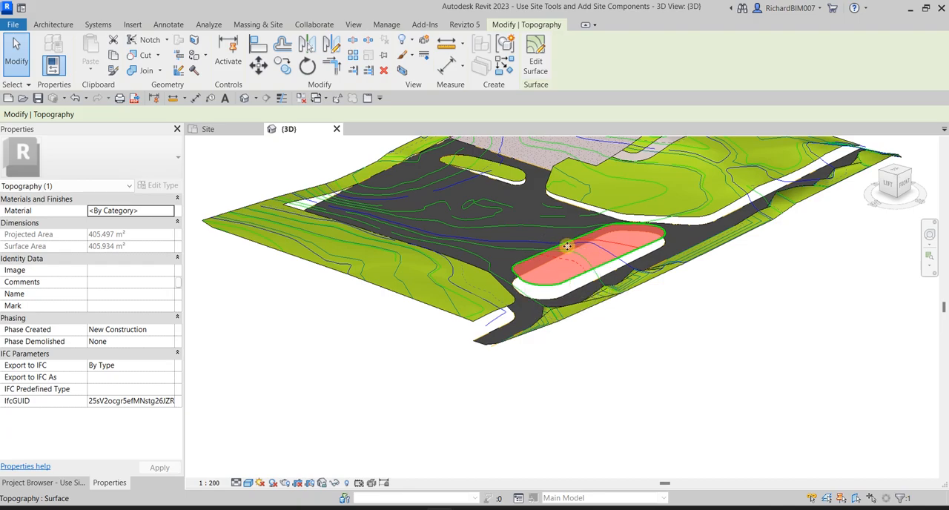
{"action": "left_click", "coordinate": [536, 58]}
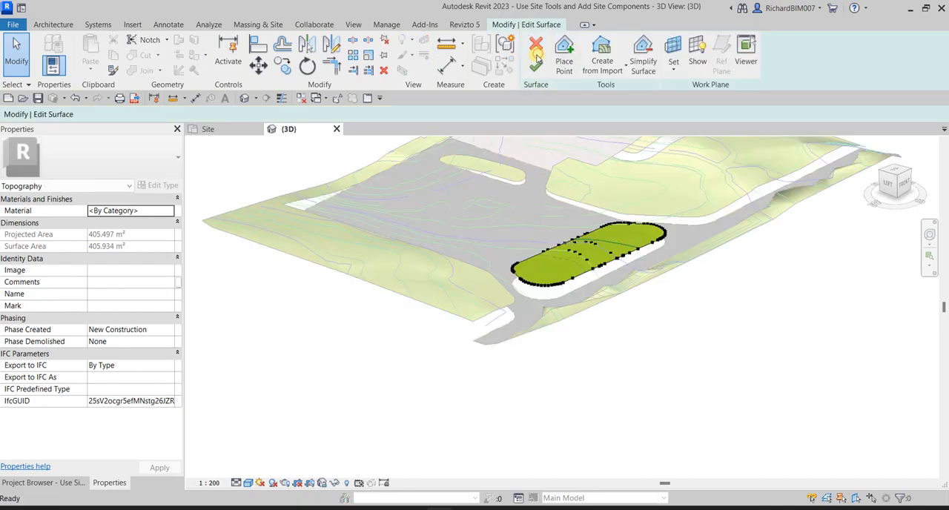
{"action": "scroll", "coordinate": [631, 408], "scroll_direction": "up", "scroll_amount": 2}
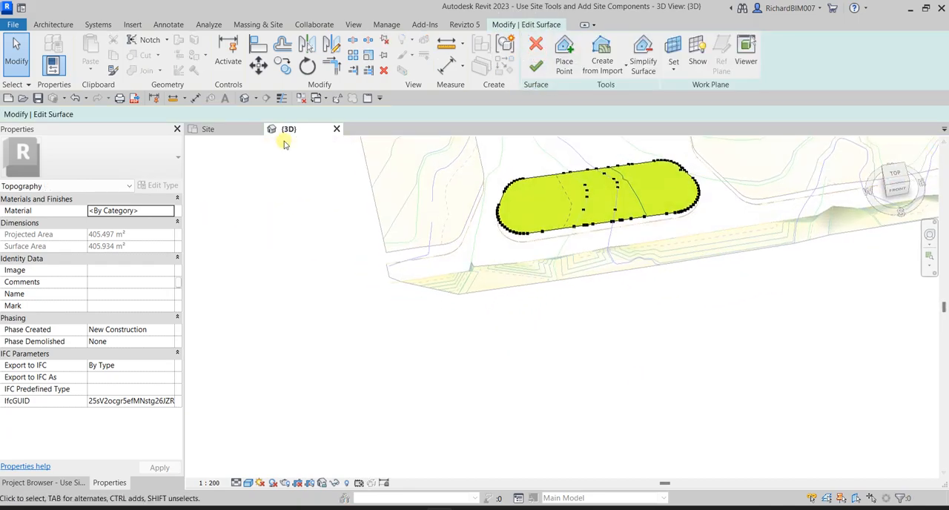
{"action": "left_click", "coordinate": [239, 130]}
- Set the elevation of the oval island's perimeter points to 0 and finish editing the surface
{"action": "left_click_drag", "start_coordinate": [339, 157], "coordinate": [460, 293]}
{"action": "scroll", "coordinate": [615, 289], "scroll_direction": "up", "scroll_amount": 3}
{"action": "left_click_drag", "start_coordinate": [364, 218], "coordinate": [689, 260], "text": "ctrl"}
{"action": "left_click_drag", "start_coordinate": [354, 140], "coordinate": [423, 261], "text": "ctrl"}
{"action": "middle_click_drag", "start_coordinate": [456, 224], "coordinate": [445, 294]}
{"action": "left_click_drag", "start_coordinate": [359, 150], "coordinate": [656, 217], "text": "ctrl"}
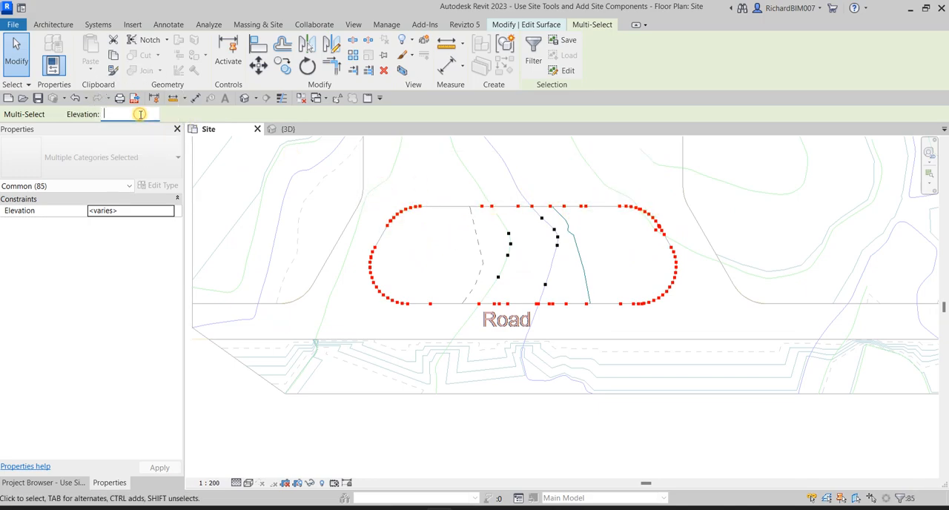
{"action": "key", "text": "Return"}
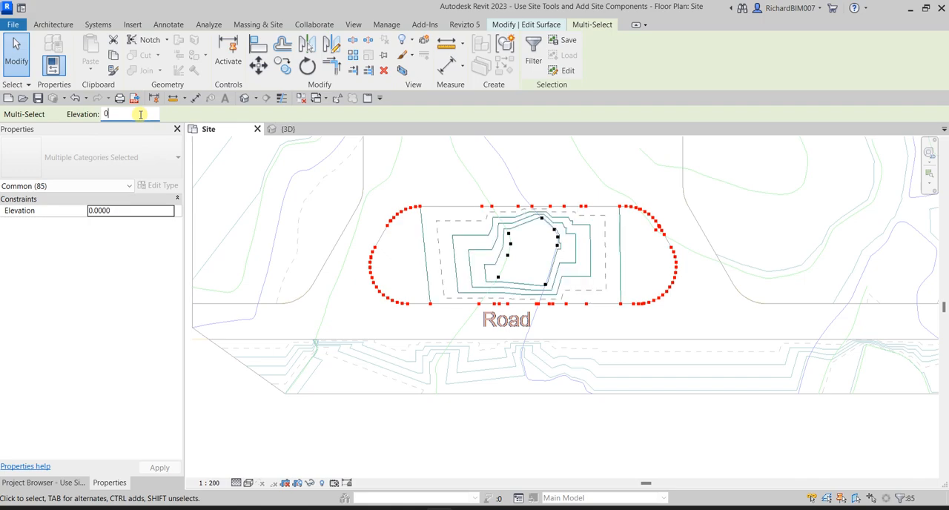
{"action": "left_click", "coordinate": [529, 25]}
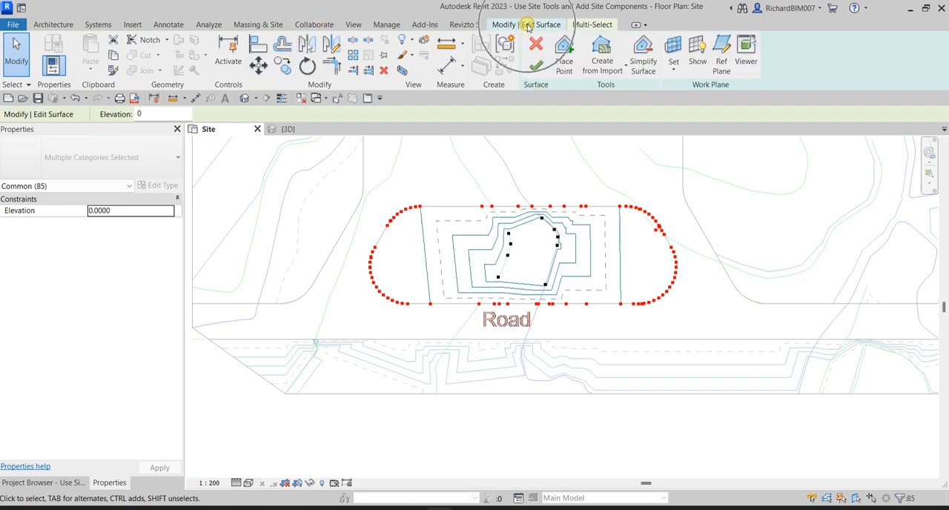
{"action": "left_click", "coordinate": [537, 68]}
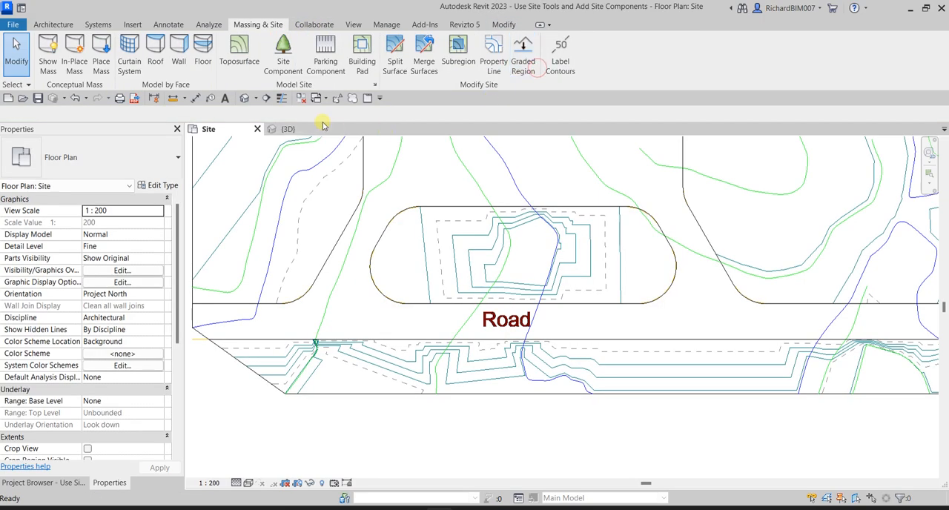
- Open the main terrain surface surrounding the parking area for editing in the 3D view and show it in the Site plan
{"action": "left_click", "coordinate": [290, 130]}
{"action": "middle_click_drag", "start_coordinate": [292, 133], "coordinate": [561, 264], "text": "shift"}
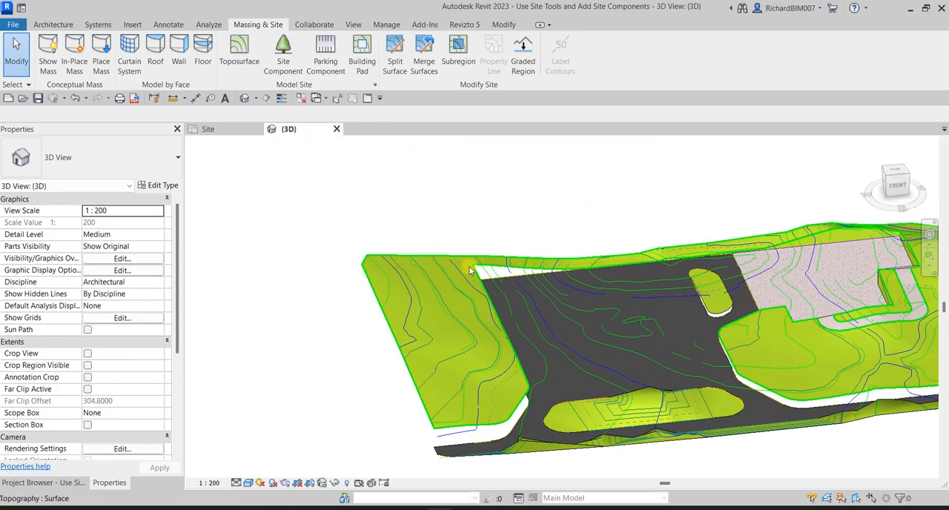
{"action": "left_click", "coordinate": [472, 267]}
{"action": "middle_click_drag", "start_coordinate": [472, 267], "coordinate": [411, 302], "text": "shift"}
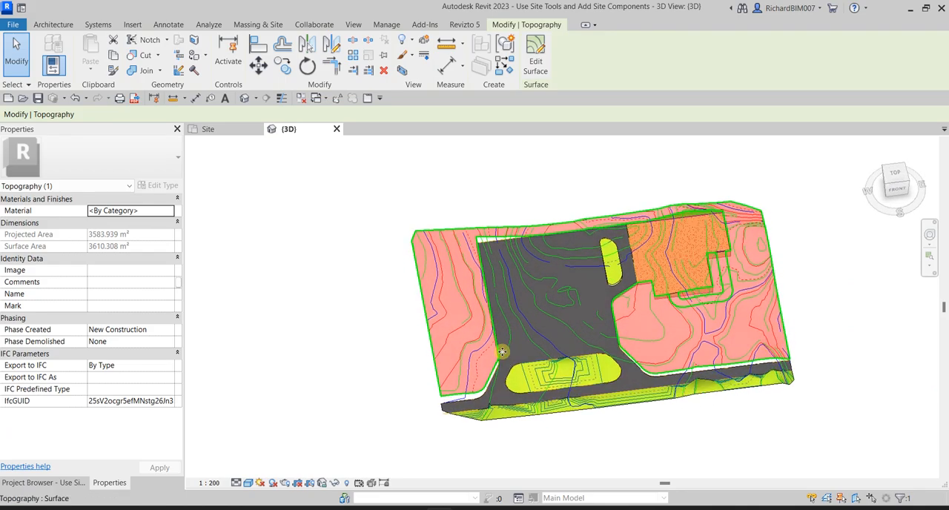
{"action": "left_click", "coordinate": [537, 58]}
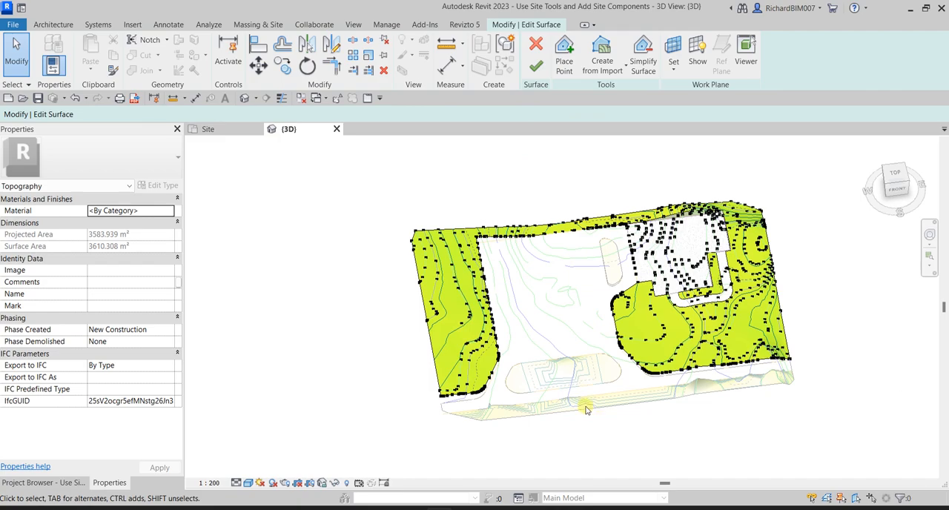
{"action": "middle_click_drag", "start_coordinate": [538, 376], "coordinate": [548, 262], "text": "shift"}
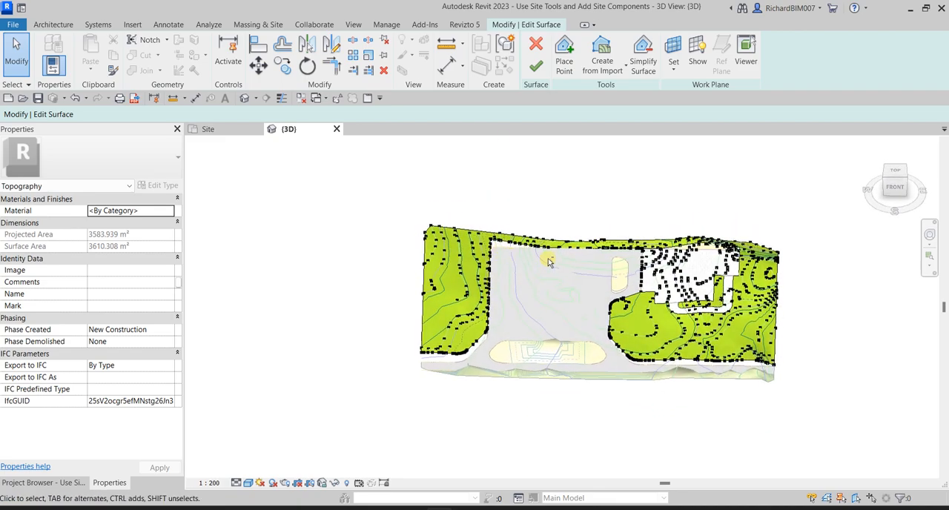
{"action": "left_click", "coordinate": [217, 131]}
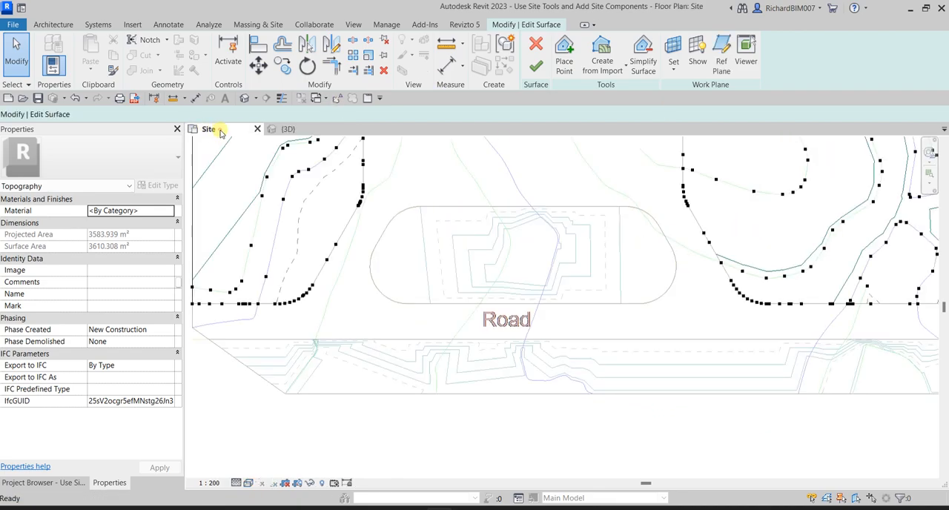
- Select the terrain's boundary points along the road's upper edge west of the parking area, including the curved corner
{"action": "scroll", "coordinate": [303, 296], "scroll_direction": "down", "scroll_amount": 1}
{"action": "scroll", "coordinate": [385, 311], "scroll_direction": "up", "scroll_amount": 4}
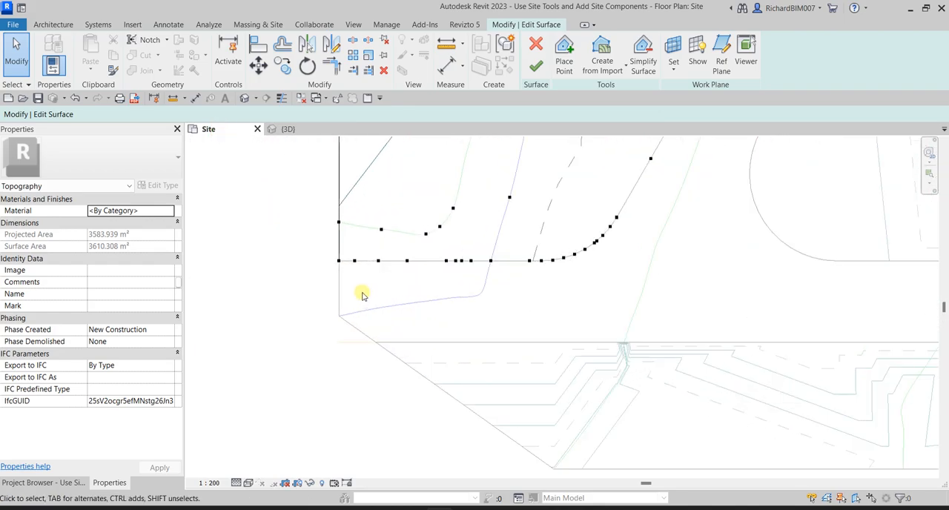
{"action": "left_click_drag", "start_coordinate": [314, 251], "coordinate": [565, 277]}
{"action": "left_click_drag", "start_coordinate": [515, 318], "coordinate": [690, 220], "text": "ctrl"}
{"action": "middle_click_drag", "start_coordinate": [690, 220], "coordinate": [487, 413]}
{"action": "left_click_drag", "start_coordinate": [430, 417], "coordinate": [584, 247], "text": "ctrl"}
{"action": "middle_click_drag", "start_coordinate": [627, 169], "coordinate": [590, 401]}
- Add the boundary points along the lower part of the parking area's west edge to the selection
{"action": "scroll", "coordinate": [580, 387], "scroll_direction": "up", "scroll_amount": 1}
{"action": "left_click_drag", "start_coordinate": [493, 343], "coordinate": [511, 252], "text": "ctrl"}
{"action": "left_click_drag", "start_coordinate": [466, 198], "coordinate": [486, 250], "text": "ctrl"}
{"action": "left_click_drag", "start_coordinate": [452, 152], "coordinate": [499, 192], "text": "ctrl"}
{"action": "scroll", "coordinate": [502, 192], "scroll_direction": "down", "scroll_amount": 3}
{"action": "middle_click_drag", "start_coordinate": [532, 159], "coordinate": [518, 323]}
{"action": "scroll", "coordinate": [506, 313], "scroll_direction": "up", "scroll_amount": 2}
{"action": "left_click_drag", "start_coordinate": [436, 260], "coordinate": [483, 343], "text": "ctrl"}
{"action": "scroll", "coordinate": [448, 219], "scroll_direction": "up", "scroll_amount": 3}
{"action": "left_click_drag", "start_coordinate": [444, 222], "coordinate": [492, 288], "text": "ctrl"}
{"action": "middle_click_drag", "start_coordinate": [510, 212], "coordinate": [515, 378]}
{"action": "scroll", "coordinate": [498, 326], "scroll_direction": "down", "scroll_amount": 2}
{"action": "left_click_drag", "start_coordinate": [516, 319], "coordinate": [518, 338], "text": "ctrl"}
{"action": "scroll", "coordinate": [519, 338], "scroll_direction": "down", "scroll_amount": 3}
{"action": "middle_click_drag", "start_coordinate": [537, 291], "coordinate": [539, 430]}
- Add the boundary points along the upper part of the parking area's west edge to the selection, leaving out interior points
{"action": "scroll", "coordinate": [487, 252], "scroll_direction": "up", "scroll_amount": 3}
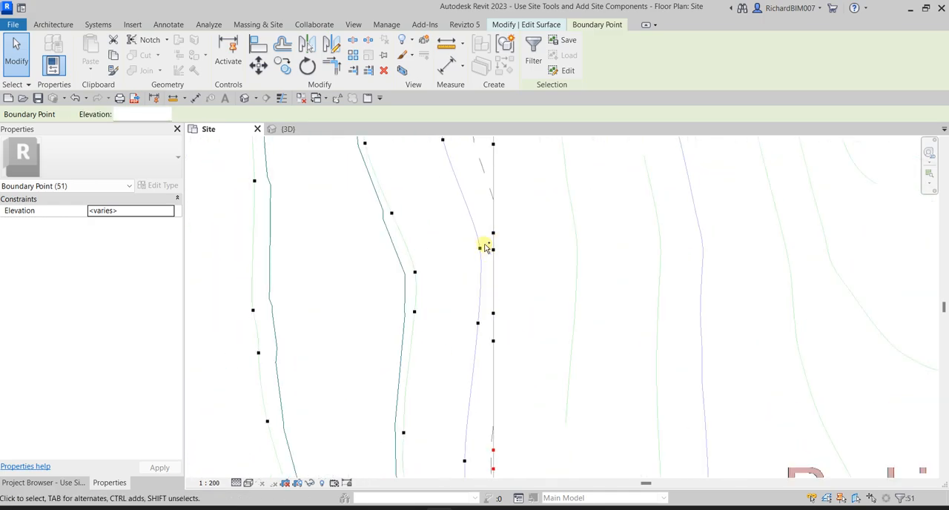
{"action": "left_click_drag", "start_coordinate": [479, 211], "coordinate": [531, 354], "text": "ctrl"}
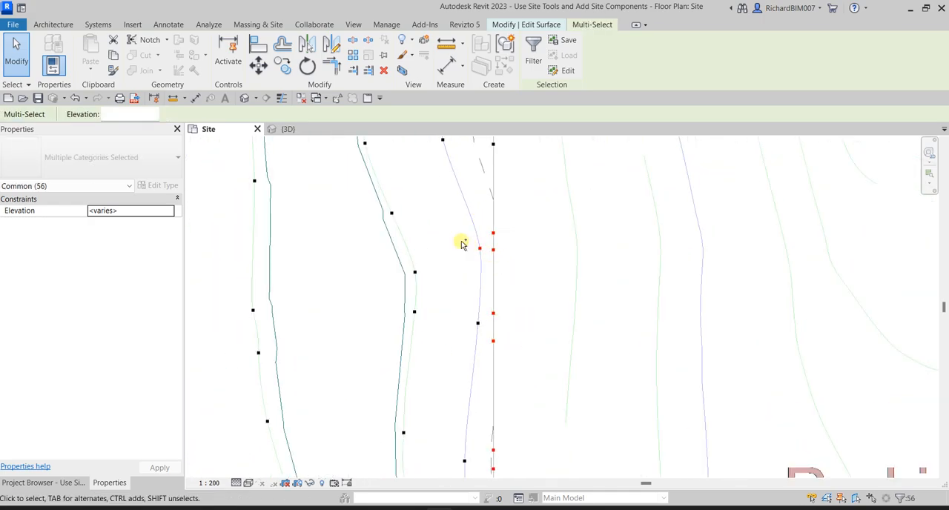
{"action": "left_click_drag", "start_coordinate": [487, 272], "coordinate": [488, 272], "text": "shift"}
{"action": "middle_click_drag", "start_coordinate": [546, 248], "coordinate": [513, 412]}
{"action": "scroll", "coordinate": [487, 355], "scroll_direction": "down", "scroll_amount": 2}
{"action": "middle_click_drag", "start_coordinate": [504, 277], "coordinate": [490, 342]}
{"action": "left_click_drag", "start_coordinate": [441, 243], "coordinate": [468, 357]}
{"action": "left_click_drag", "start_coordinate": [472, 404], "coordinate": [476, 408], "text": "ctrl"}
- Add the boundary points along the parking area's north edge to the selection
{"action": "middle_click_drag", "start_coordinate": [542, 381], "coordinate": [371, 413]}
{"action": "left_click_drag", "start_coordinate": [507, 318], "coordinate": [612, 353], "text": "ctrl"}
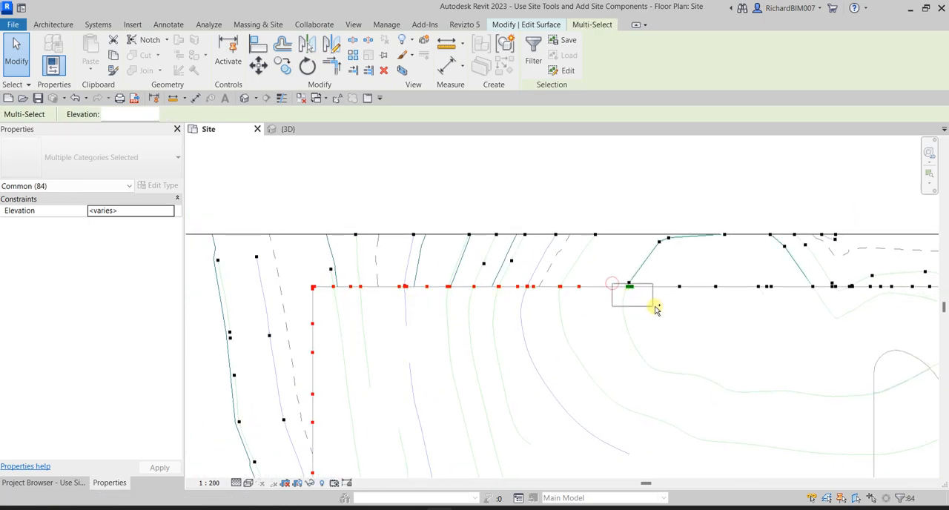
{"action": "left_click_drag", "start_coordinate": [854, 329], "coordinate": [850, 331], "text": "ctrl"}
{"action": "middle_click_drag", "start_coordinate": [850, 330], "coordinate": [788, 322]}
{"action": "scroll", "coordinate": [568, 284], "scroll_direction": "up", "scroll_amount": 5}
{"action": "scroll", "coordinate": [561, 296], "scroll_direction": "up", "scroll_amount": 2}
{"action": "left_click_drag", "start_coordinate": [538, 304], "coordinate": [539, 302], "text": "ctrl"}
{"action": "left_click_drag", "start_coordinate": [574, 385], "coordinate": [810, 288], "text": "ctrl"}
{"action": "scroll", "coordinate": [748, 313], "scroll_direction": "down", "scroll_amount": 3}
{"action": "middle_click_drag", "start_coordinate": [834, 341], "coordinate": [381, 282]}
{"action": "scroll", "coordinate": [356, 263], "scroll_direction": "down", "scroll_amount": 1}
{"action": "left_click_drag", "start_coordinate": [341, 252], "coordinate": [698, 303], "text": "ctrl"}
{"action": "scroll", "coordinate": [607, 317], "scroll_direction": "down", "scroll_amount": 4}
- Add the boundary points at the lower end of the edge between the parking area and the building pad to the selection
{"action": "middle_click_drag", "start_coordinate": [599, 385], "coordinate": [496, 167]}
{"action": "scroll", "coordinate": [514, 234], "scroll_direction": "down", "scroll_amount": 2}
{"action": "scroll", "coordinate": [525, 247], "scroll_direction": "down", "scroll_amount": 2}
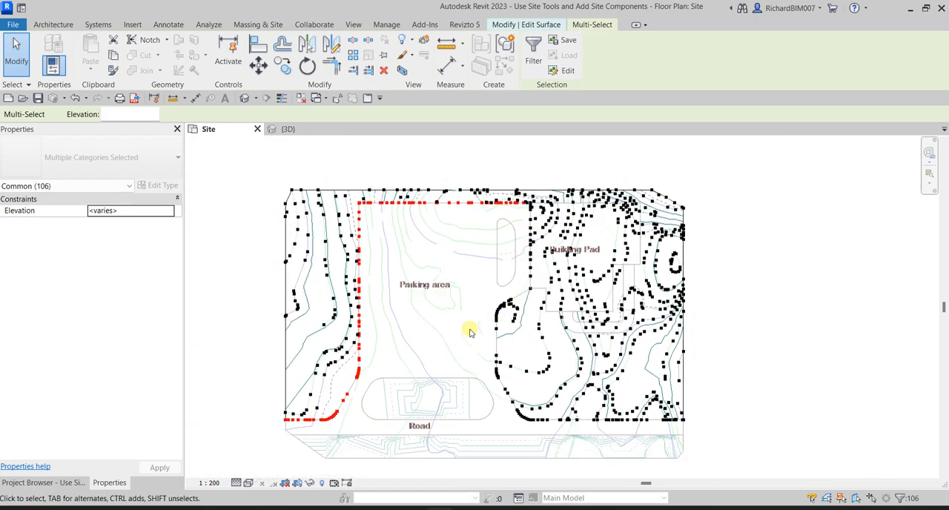
{"action": "scroll", "coordinate": [531, 307], "scroll_direction": "up", "scroll_amount": 2}
{"action": "scroll", "coordinate": [532, 267], "scroll_direction": "up", "scroll_amount": 3}
{"action": "left_click_drag", "start_coordinate": [493, 307], "coordinate": [539, 258], "text": "ctrl"}
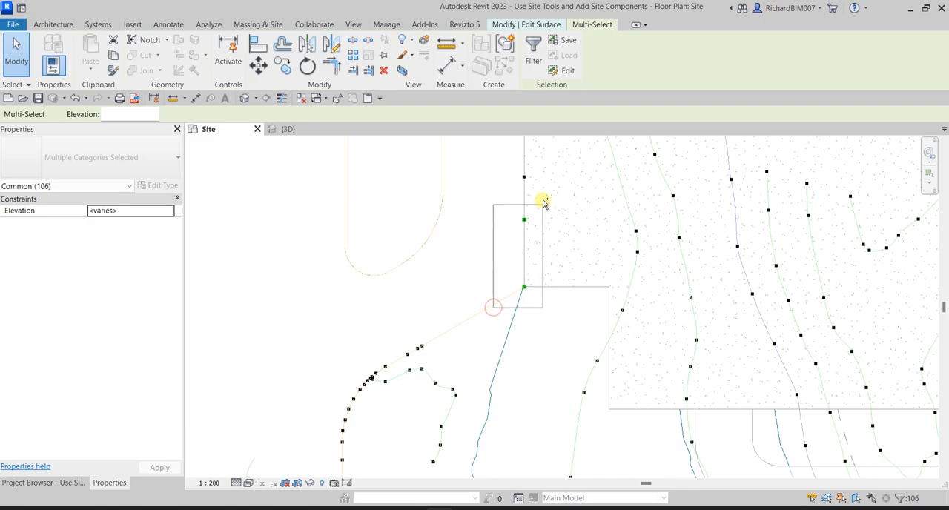
{"action": "left_click_drag", "start_coordinate": [543, 177], "coordinate": [549, 215], "text": "ctrl"}
{"action": "middle_click_drag", "start_coordinate": [551, 223], "coordinate": [521, 450]}
- Add the parking area's northeast corner points and the remaining boundary points down the building pad edge to the selection
{"action": "scroll", "coordinate": [541, 188], "scroll_direction": "up", "scroll_amount": 3}
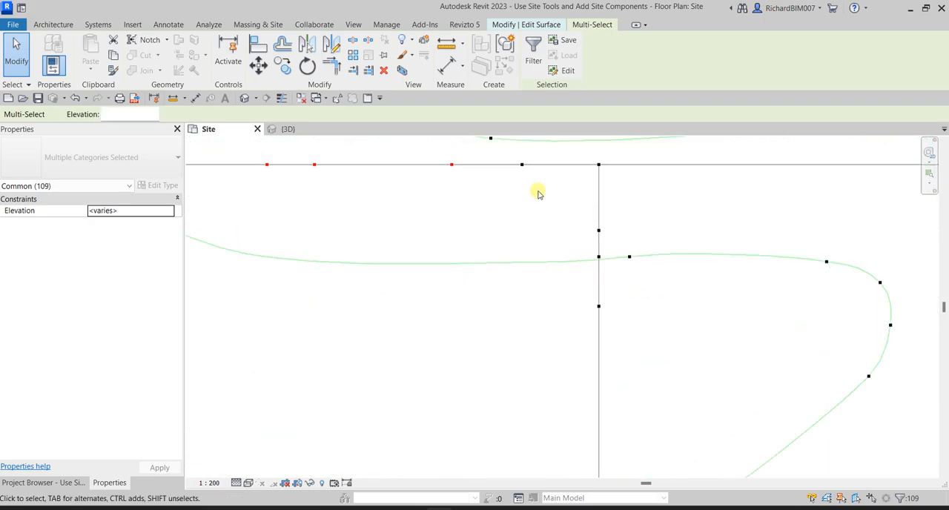
{"action": "left_click_drag", "start_coordinate": [521, 193], "coordinate": [619, 155], "text": "ctrl"}
{"action": "left_click_drag", "start_coordinate": [568, 214], "coordinate": [609, 346], "text": "ctrl"}
{"action": "middle_click_drag", "start_coordinate": [604, 414], "coordinate": [600, 254]}
{"action": "scroll", "coordinate": [599, 257], "scroll_direction": "down", "scroll_amount": 2}
{"action": "scroll", "coordinate": [587, 333], "scroll_direction": "up", "scroll_amount": 2}
{"action": "left_click_drag", "start_coordinate": [591, 310], "coordinate": [610, 341], "text": "ctrl"}
{"action": "middle_click_drag", "start_coordinate": [615, 381], "coordinate": [591, 146]}
{"action": "left_click_drag", "start_coordinate": [534, 275], "coordinate": [611, 370], "text": "ctrl"}
{"action": "scroll", "coordinate": [611, 368], "scroll_direction": "down", "scroll_amount": 2}
{"action": "middle_click_drag", "start_coordinate": [628, 379], "coordinate": [644, 91]}
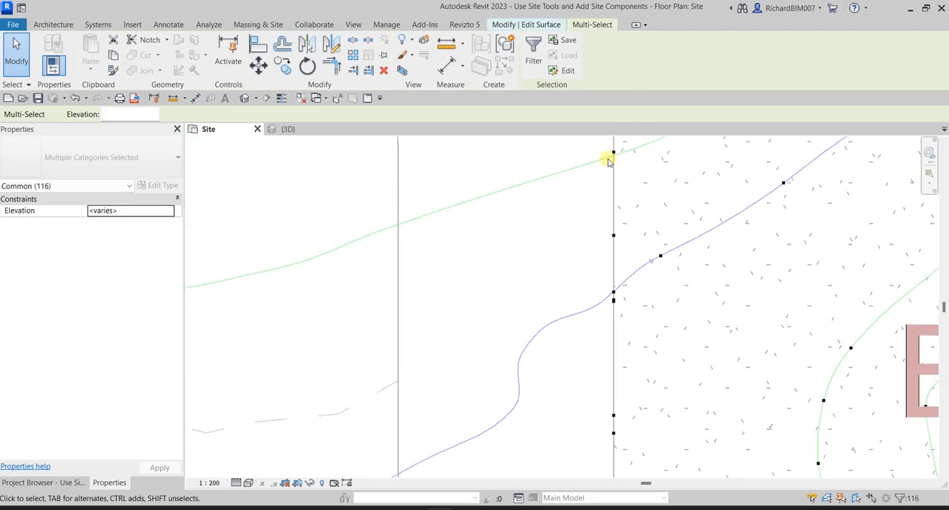
{"action": "left_click_drag", "start_coordinate": [599, 144], "coordinate": [639, 341], "text": "ctrl"}
{"action": "scroll", "coordinate": [631, 320], "scroll_direction": "down", "scroll_amount": 3}
{"action": "middle_click_drag", "start_coordinate": [667, 367], "coordinate": [669, 274]}
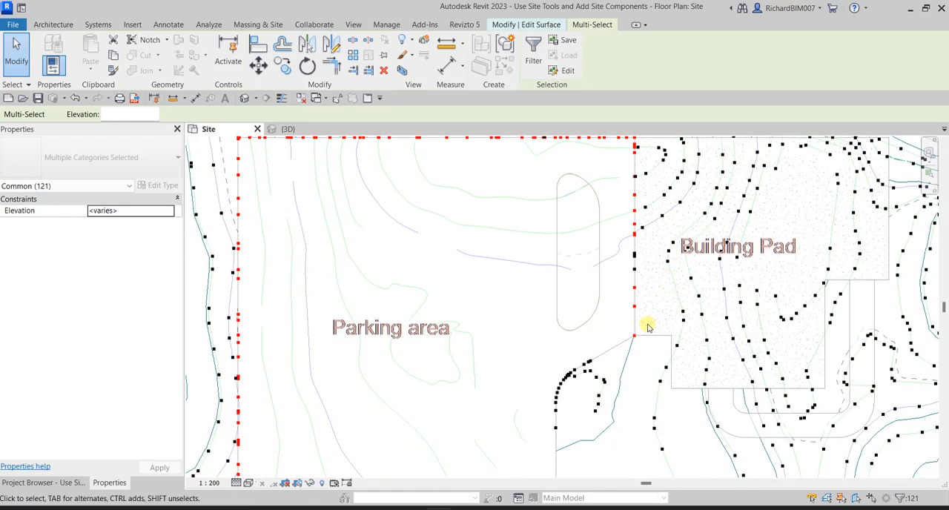
{"action": "scroll", "coordinate": [638, 297], "scroll_direction": "up", "scroll_amount": 2}
{"action": "left_click_drag", "start_coordinate": [625, 207], "coordinate": [653, 323], "text": "ctrl"}
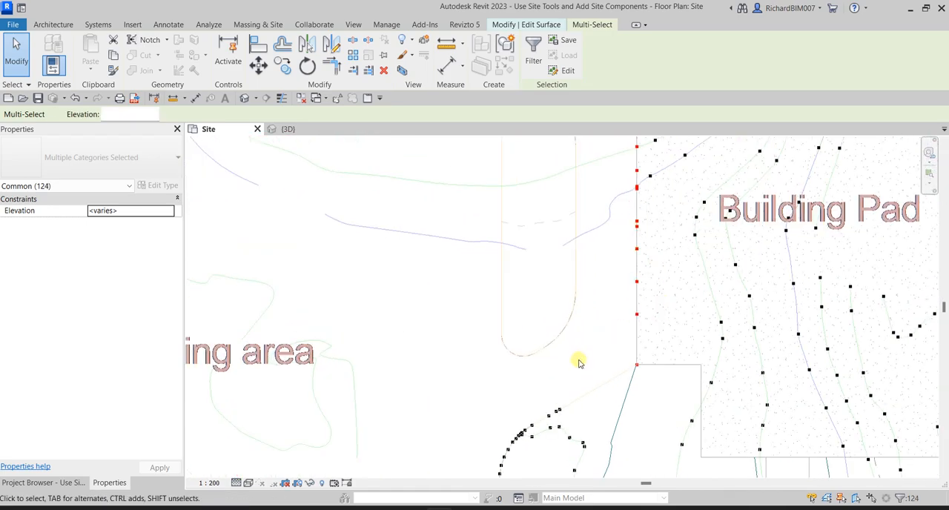
- Add the points on the diagonal edge and rounded corner below the building pad to the selection, leaving out interior contour points
{"action": "middle_click_drag", "start_coordinate": [579, 362], "coordinate": [705, 155]}
{"action": "scroll", "coordinate": [667, 170], "scroll_direction": "up", "scroll_amount": 2}
{"action": "left_click_drag", "start_coordinate": [651, 166], "coordinate": [713, 208], "text": "ctrl"}
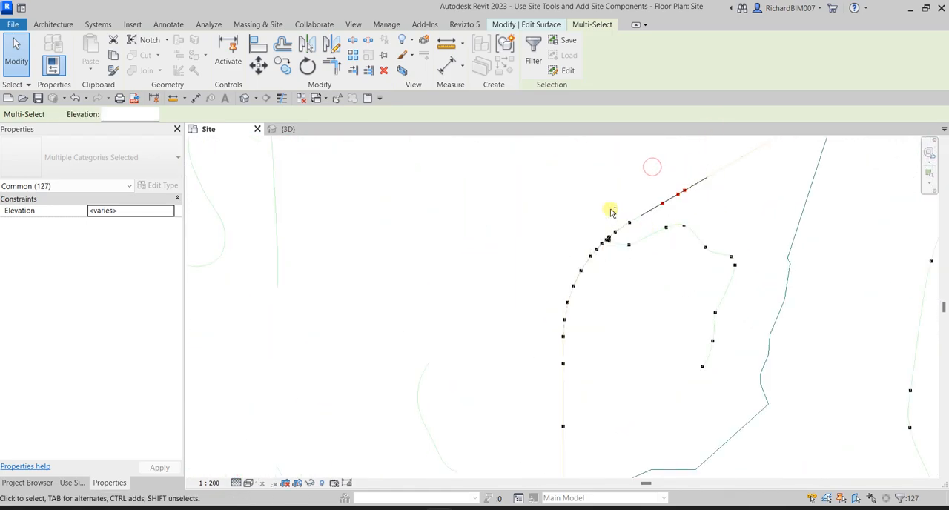
{"action": "left_click_drag", "start_coordinate": [647, 236], "coordinate": [635, 242], "text": "ctrl"}
{"action": "scroll", "coordinate": [620, 239], "scroll_direction": "up", "scroll_amount": 4}
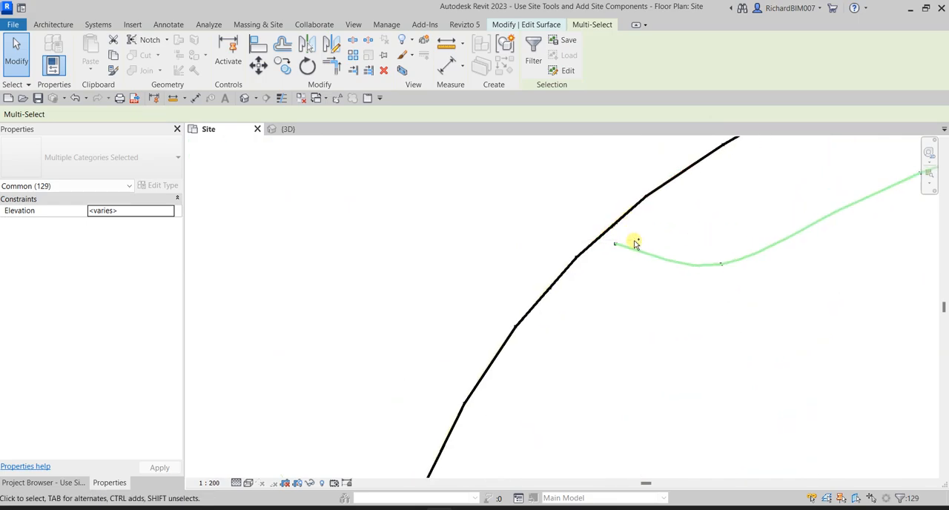
{"action": "scroll", "coordinate": [550, 255], "scroll_direction": "down", "scroll_amount": 3}
{"action": "middle_click_drag", "start_coordinate": [562, 283], "coordinate": [615, 226]}
{"action": "left_click_drag", "start_coordinate": [428, 207], "coordinate": [598, 451], "text": "ctrl"}
{"action": "left_click_drag", "start_coordinate": [618, 224], "coordinate": [618, 225], "text": "ctrl"}
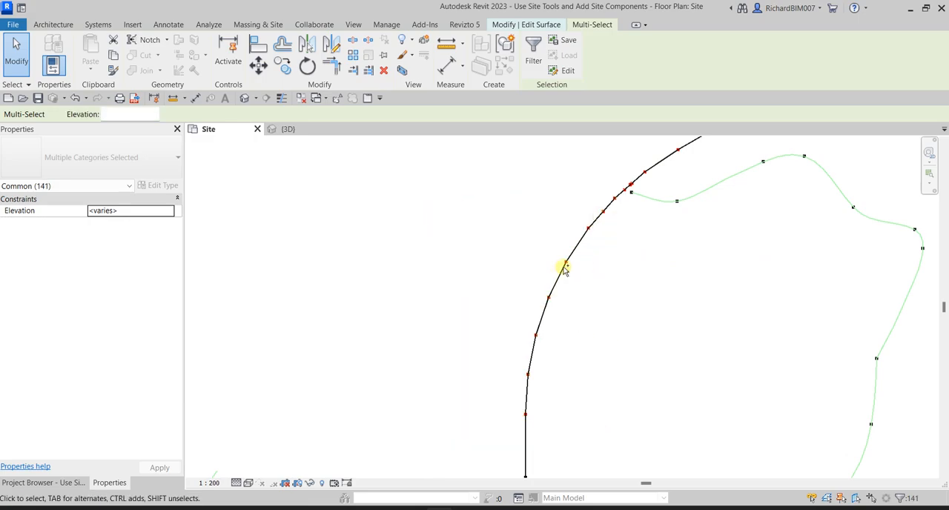
- Add the boundary points down the straight and slanted edge between the rounded corner and the road to the selection
{"action": "scroll", "coordinate": [575, 224], "scroll_direction": "down", "scroll_amount": 5}
{"action": "middle_click_drag", "start_coordinate": [572, 322], "coordinate": [576, 229]}
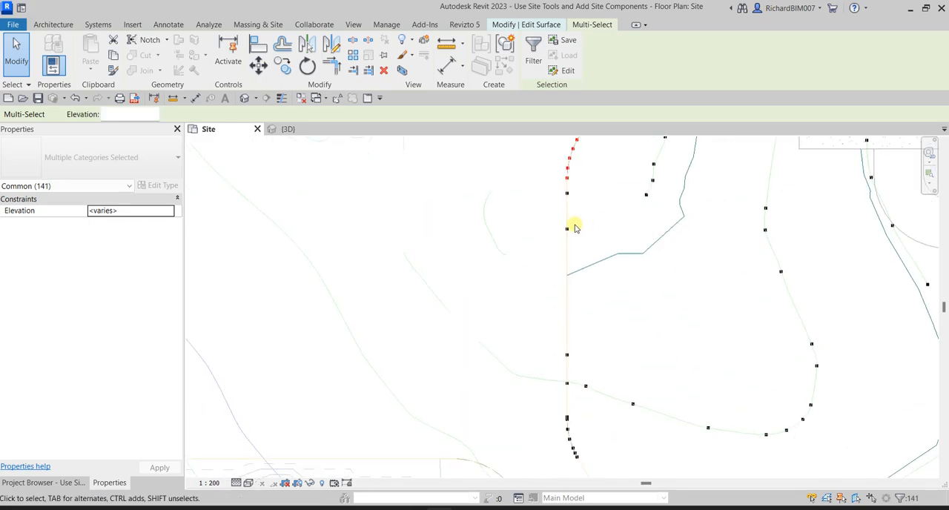
{"action": "left_click_drag", "start_coordinate": [576, 221], "coordinate": [577, 453], "text": "ctrl"}
{"action": "middle_click_drag", "start_coordinate": [634, 412], "coordinate": [599, 211]}
{"action": "left_click_drag", "start_coordinate": [494, 237], "coordinate": [639, 441], "text": "ctrl"}
- Add the curved corner and road-edge points up to the site's east boundary, and remove the stray interior point from the selection
{"action": "middle_click_drag", "start_coordinate": [691, 392], "coordinate": [475, 216]}
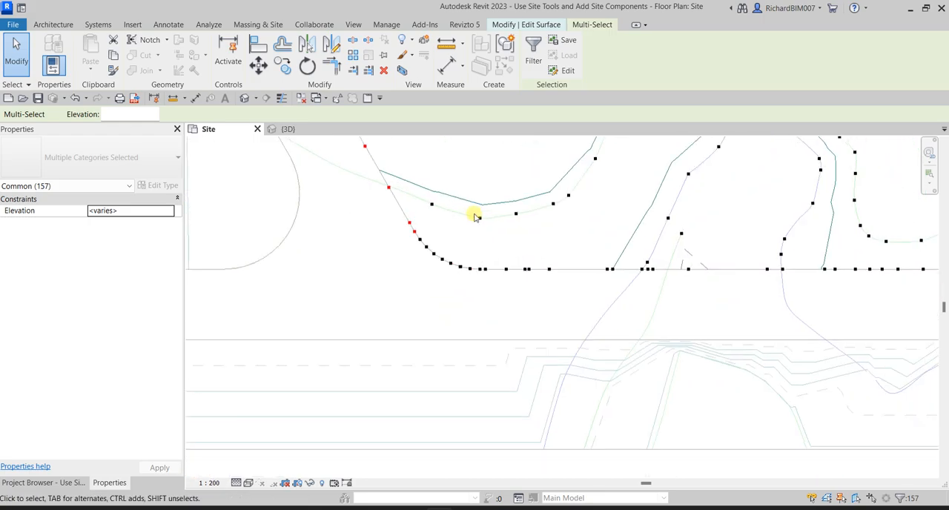
{"action": "left_click_drag", "start_coordinate": [376, 234], "coordinate": [595, 326], "text": "ctrl"}
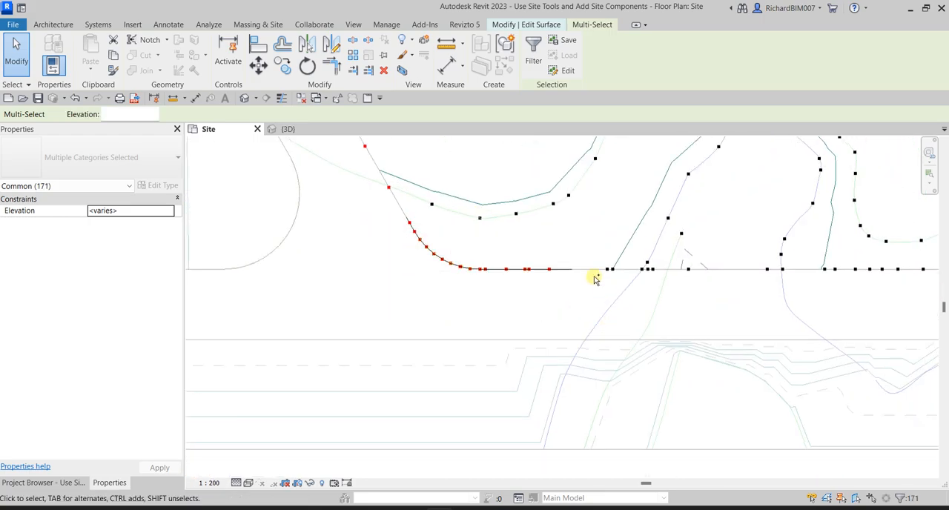
{"action": "left_click_drag", "start_coordinate": [593, 266], "coordinate": [656, 300], "text": "ctrl"}
{"action": "left_click_drag", "start_coordinate": [759, 317], "coordinate": [889, 340], "text": "ctrl"}
{"action": "scroll", "coordinate": [879, 335], "scroll_direction": "down", "scroll_amount": 3}
{"action": "middle_click_drag", "start_coordinate": [851, 324], "coordinate": [432, 267]}
{"action": "scroll", "coordinate": [433, 267], "scroll_direction": "up", "scroll_amount": 2}
{"action": "left_click_drag", "start_coordinate": [459, 232], "coordinate": [708, 298], "text": "ctrl"}
{"action": "scroll", "coordinate": [667, 226], "scroll_direction": "up", "scroll_amount": 5}
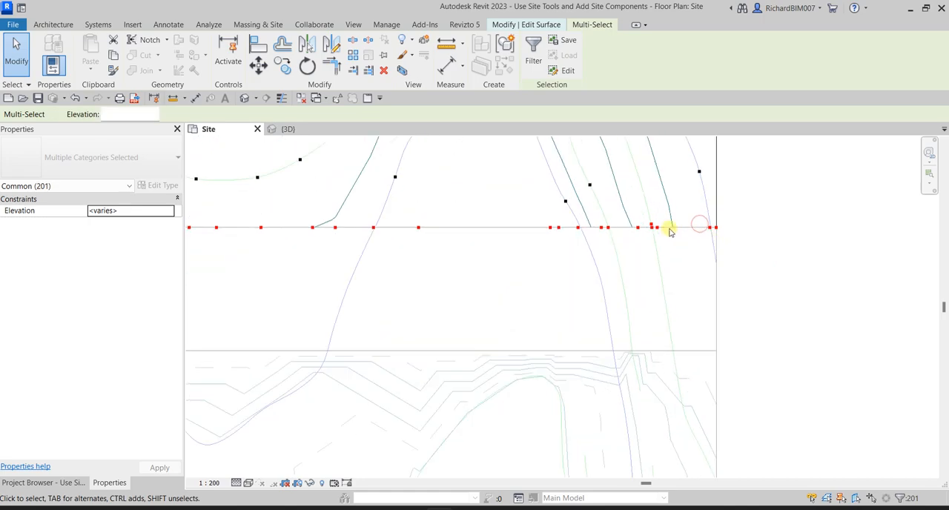
{"action": "left_click_drag", "start_coordinate": [591, 196], "coordinate": [644, 227], "text": "ctrl"}
{"action": "scroll", "coordinate": [650, 245], "scroll_direction": "down", "scroll_amount": 6}
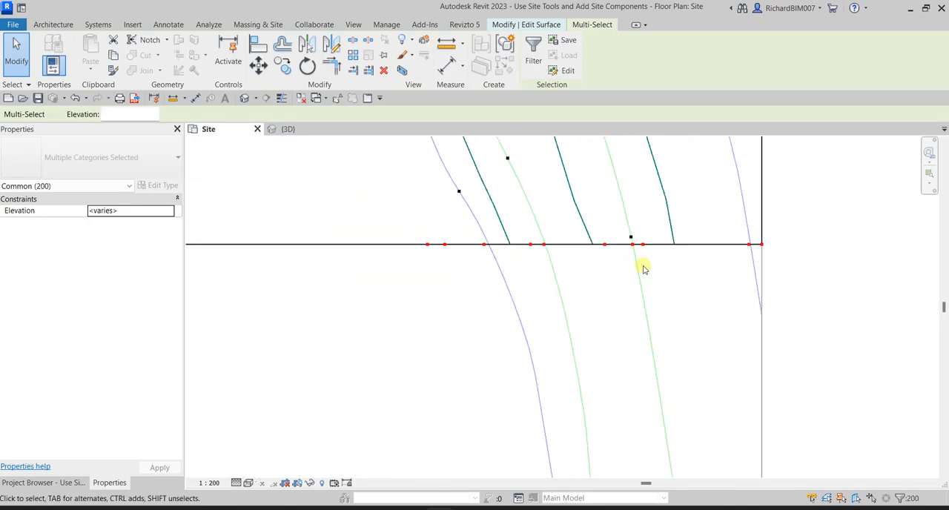
- Set the elevation of all selected parking and road edge points to 0 and finish editing the main terrain surface
{"action": "scroll", "coordinate": [486, 295], "scroll_direction": "down", "scroll_amount": 3}
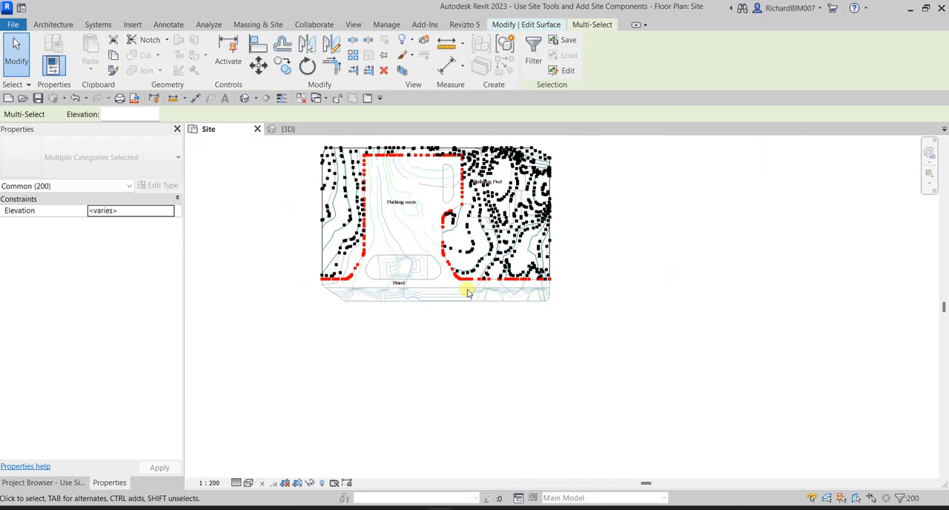
{"action": "middle_click_drag", "start_coordinate": [432, 287], "coordinate": [512, 342]}
{"action": "scroll", "coordinate": [500, 283], "scroll_direction": "up", "scroll_amount": 3}
{"action": "middle_click_drag", "start_coordinate": [501, 273], "coordinate": [506, 295]}
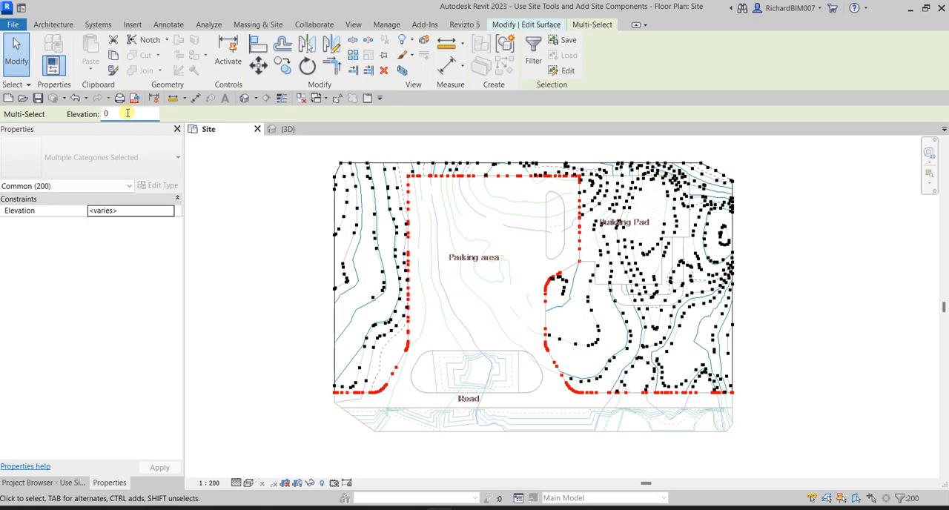
{"action": "key", "text": "Return"}
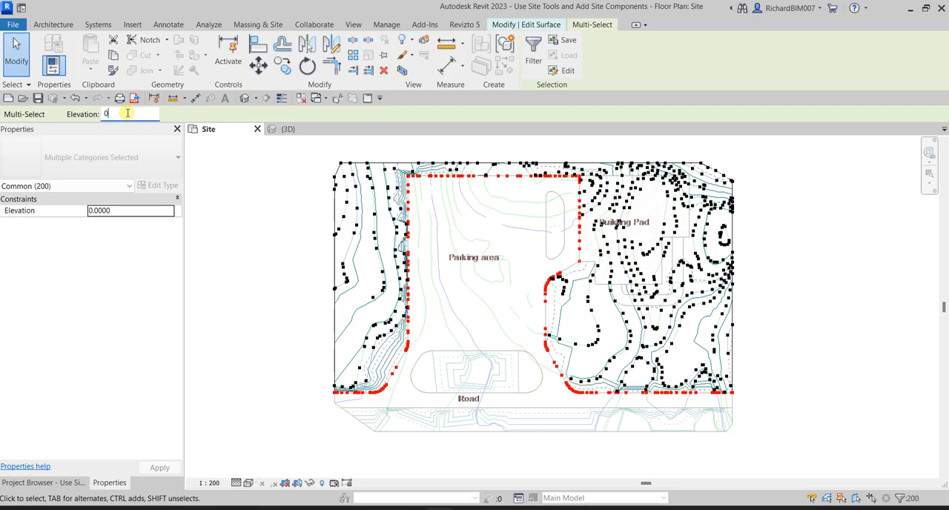
{"action": "left_click", "coordinate": [534, 27]}
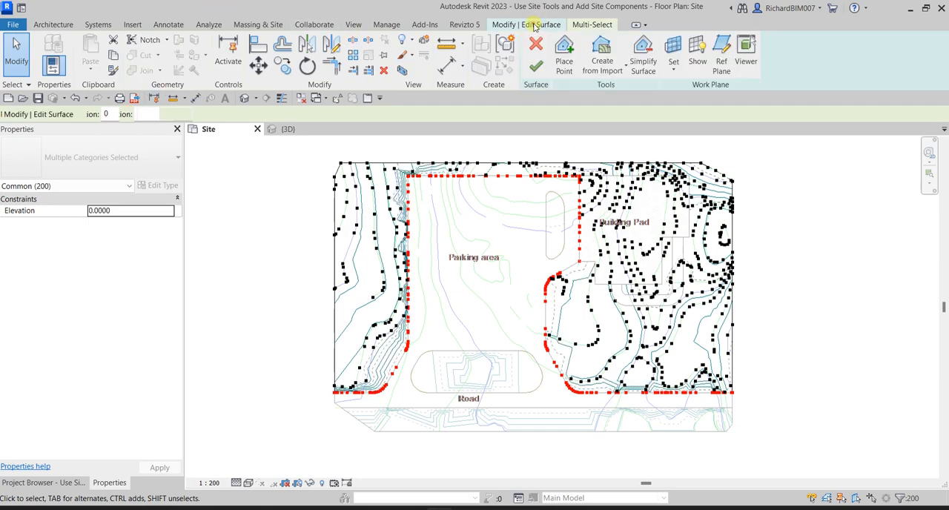
{"action": "left_click", "coordinate": [537, 66]}
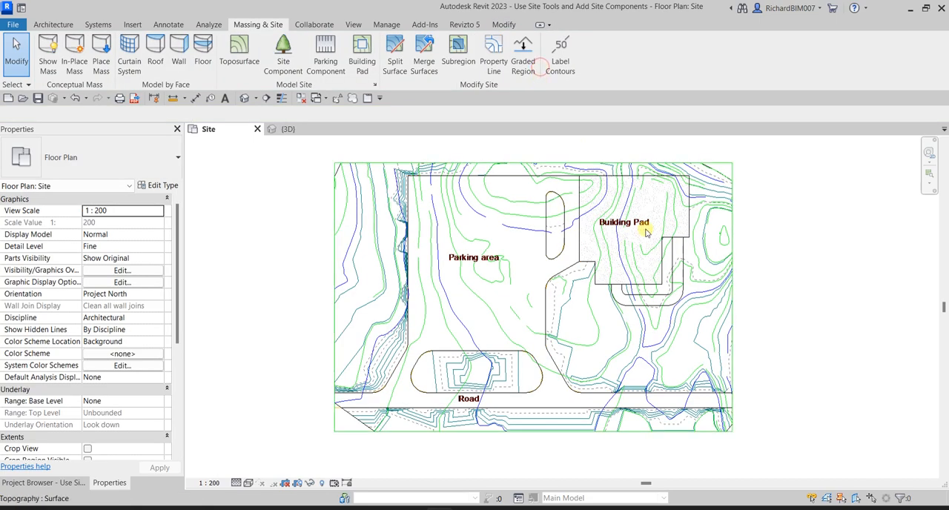
- Open the small oval island beside the building pad for surface editing in the 3D view and show it in the Site plan
{"action": "left_click", "coordinate": [282, 129]}
{"action": "middle_click_drag", "start_coordinate": [568, 405], "coordinate": [661, 364], "text": "shift"}
{"action": "scroll", "coordinate": [659, 318], "scroll_direction": "up", "scroll_amount": 7}
{"action": "middle_click_drag", "start_coordinate": [507, 340], "coordinate": [520, 317], "text": "shift"}
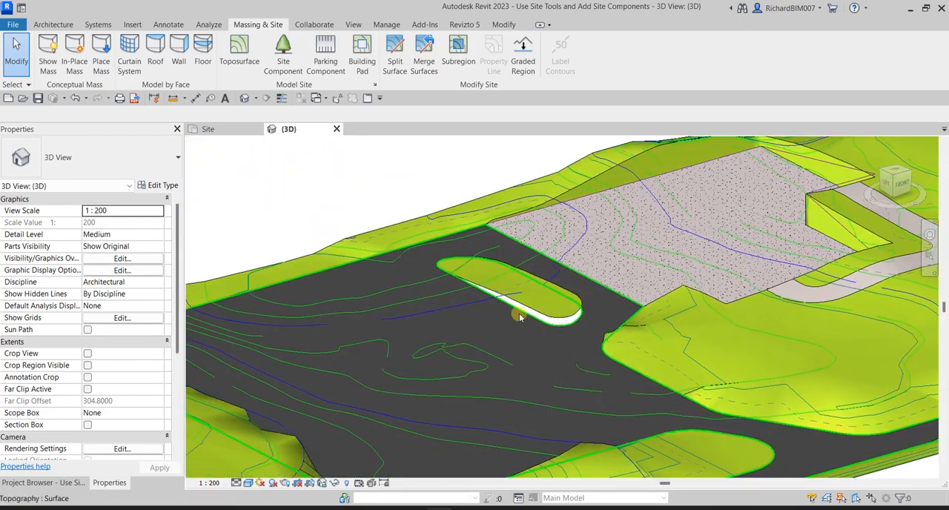
{"action": "left_click", "coordinate": [519, 315]}
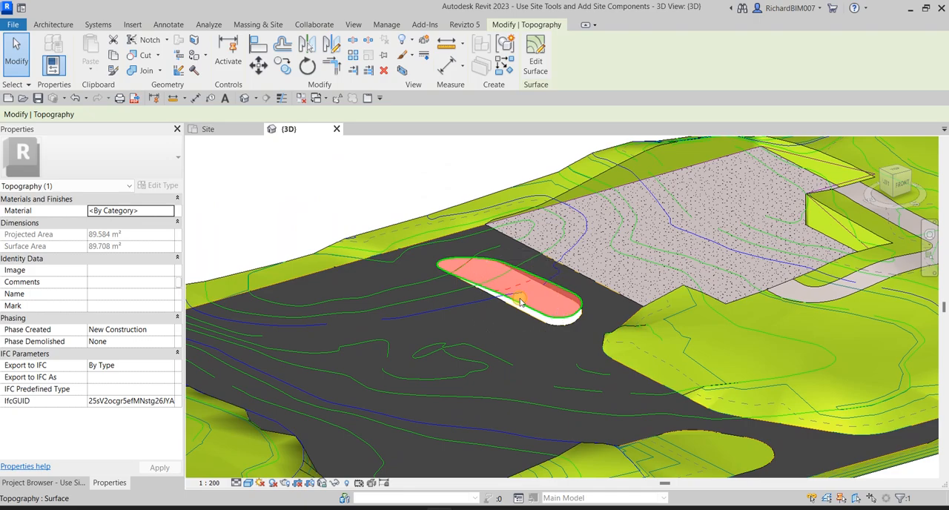
{"action": "left_click", "coordinate": [536, 55]}
{"action": "left_click", "coordinate": [211, 129]}
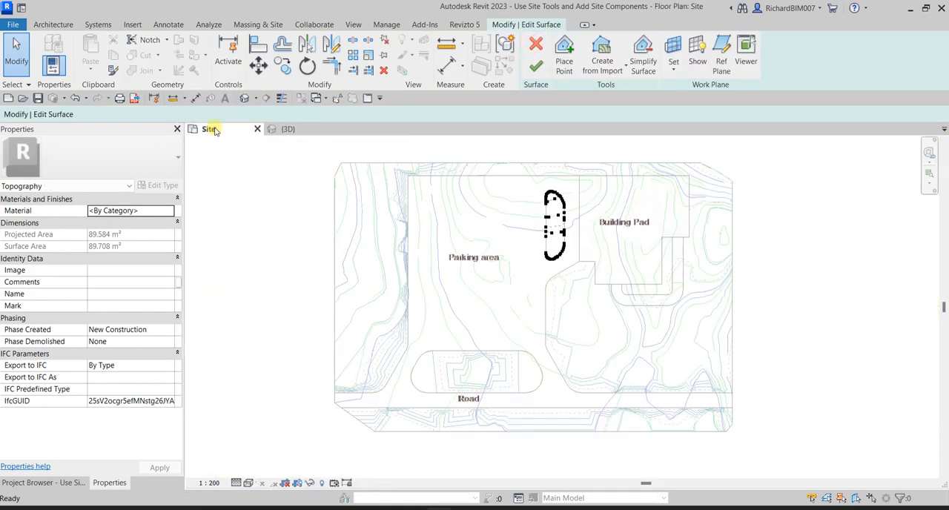
- Select the boundary points around the small oval island's perimeter and finish editing the surface
{"action": "scroll", "coordinate": [628, 243], "scroll_direction": "up", "scroll_amount": 10}
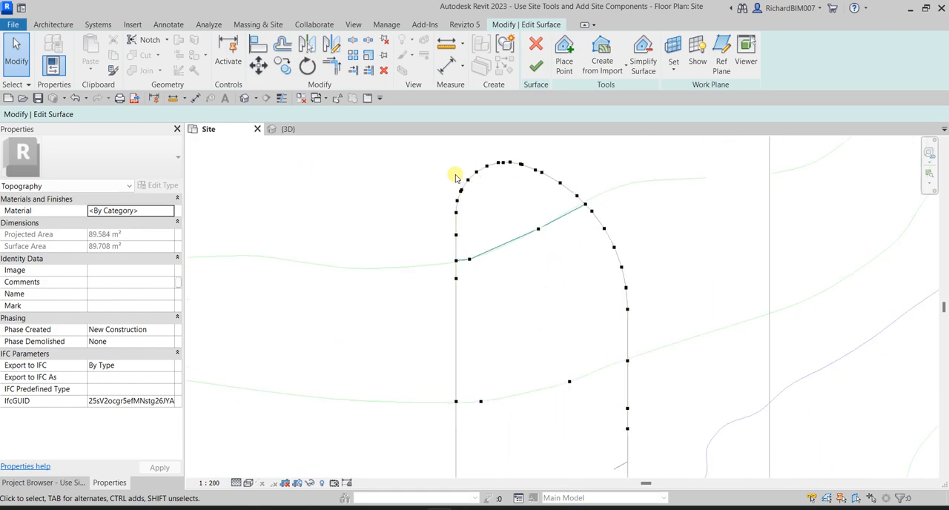
{"action": "left_click_drag", "start_coordinate": [576, 199], "coordinate": [576, 199]}
{"action": "left_click_drag", "start_coordinate": [401, 180], "coordinate": [462, 303]}
{"action": "middle_click_drag", "start_coordinate": [477, 341], "coordinate": [470, 252]}
{"action": "left_click_drag", "start_coordinate": [451, 252], "coordinate": [506, 441], "text": "ctrl"}
{"action": "middle_click_drag", "start_coordinate": [506, 441], "coordinate": [470, 259]}
{"action": "left_click_drag", "start_coordinate": [451, 253], "coordinate": [675, 467], "text": "ctrl"}
{"action": "left_click_drag", "start_coordinate": [640, 176], "coordinate": [690, 254], "text": "ctrl"}
{"action": "scroll", "coordinate": [711, 195], "scroll_direction": "up", "scroll_amount": 2}
{"action": "middle_click_drag", "start_coordinate": [711, 195], "coordinate": [678, 356]}
{"action": "scroll", "coordinate": [678, 357], "scroll_direction": "up", "scroll_amount": 1}
{"action": "left_click_drag", "start_coordinate": [568, 165], "coordinate": [667, 265], "text": "ctrl"}
{"action": "middle_click_drag", "start_coordinate": [693, 172], "coordinate": [730, 371]}
{"action": "left_click_drag", "start_coordinate": [620, 173], "coordinate": [682, 347], "text": "ctrl"}
{"action": "scroll", "coordinate": [670, 220], "scroll_direction": "down", "scroll_amount": 4}
{"action": "middle_click_drag", "start_coordinate": [670, 219], "coordinate": [682, 352]}
{"action": "scroll", "coordinate": [624, 256], "scroll_direction": "up", "scroll_amount": 3}
{"action": "left_click_drag", "start_coordinate": [576, 199], "coordinate": [716, 374], "text": "ctrl"}
{"action": "scroll", "coordinate": [549, 243], "scroll_direction": "down", "scroll_amount": 2}
{"action": "left_click", "coordinate": [545, 27]}
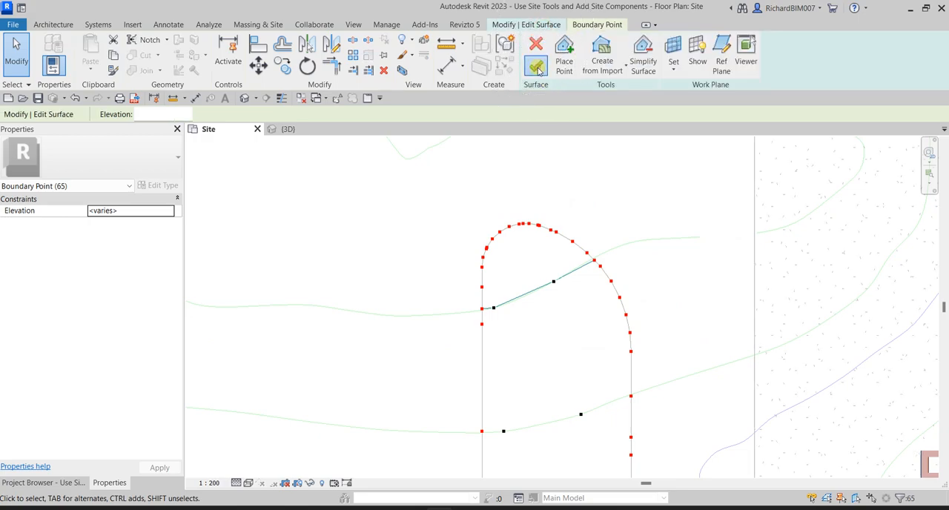
{"action": "left_click", "coordinate": [539, 71]}
{"action": "scroll", "coordinate": [627, 248], "scroll_direction": "down", "scroll_amount": 5}
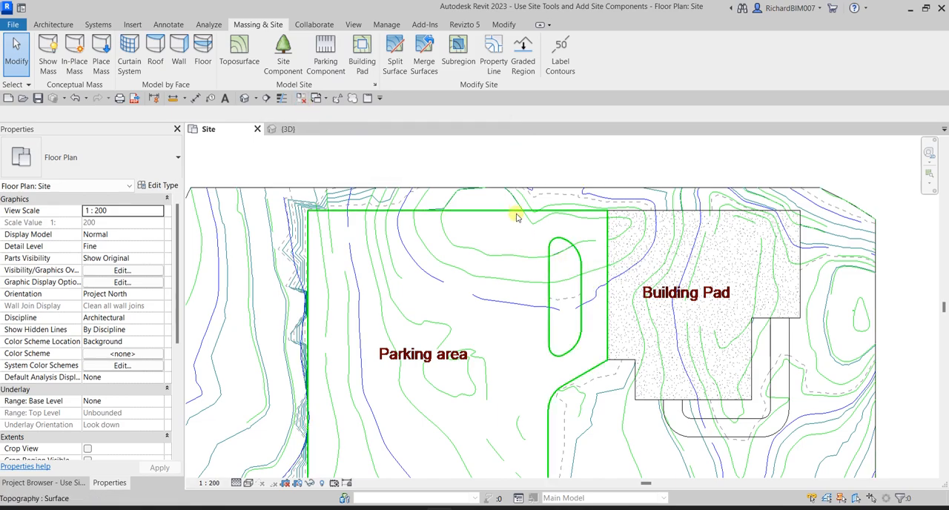
- Open the small oval island beside the building pad for surface editing and select the boundary points along its south end and east side
{"action": "left_click", "coordinate": [553, 275]}
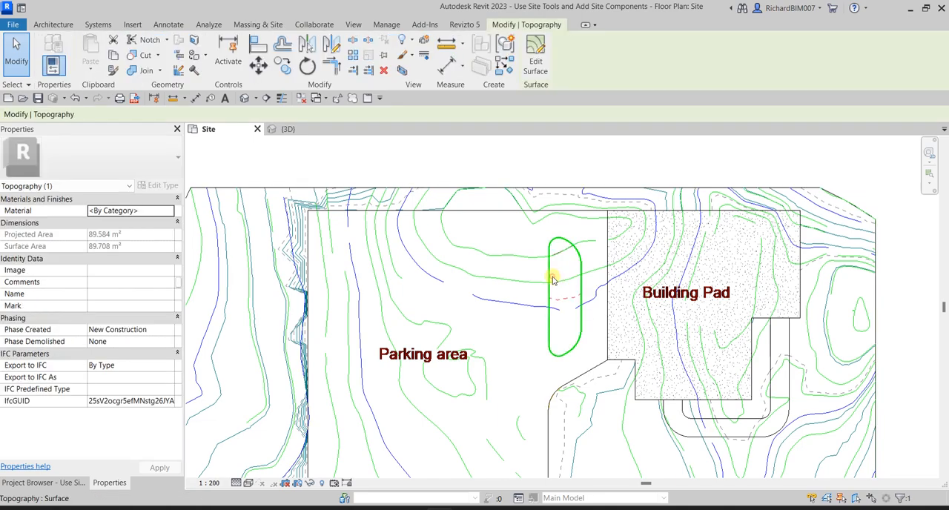
{"action": "left_click", "coordinate": [535, 61]}
{"action": "scroll", "coordinate": [585, 324], "scroll_direction": "up", "scroll_amount": 2}
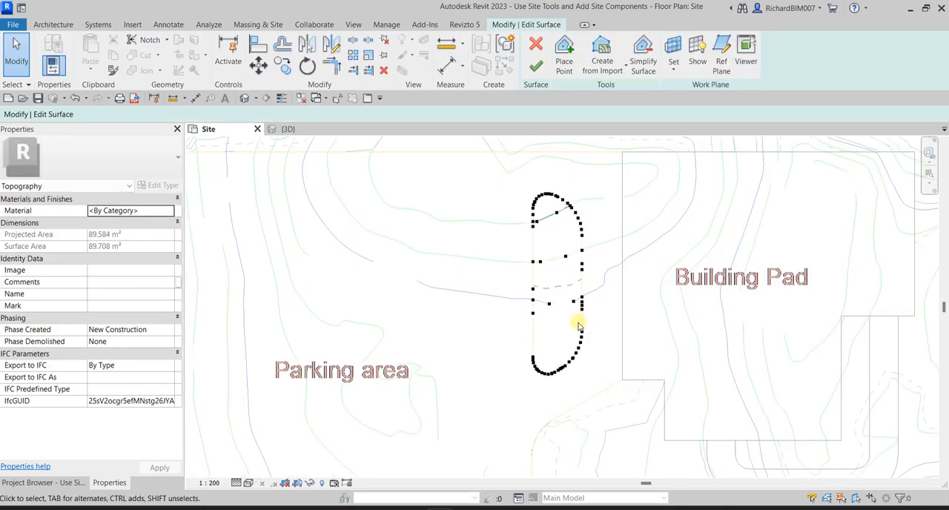
{"action": "left_click_drag", "start_coordinate": [505, 324], "coordinate": [625, 398]}
{"action": "scroll", "coordinate": [586, 344], "scroll_direction": "up", "scroll_amount": 3}
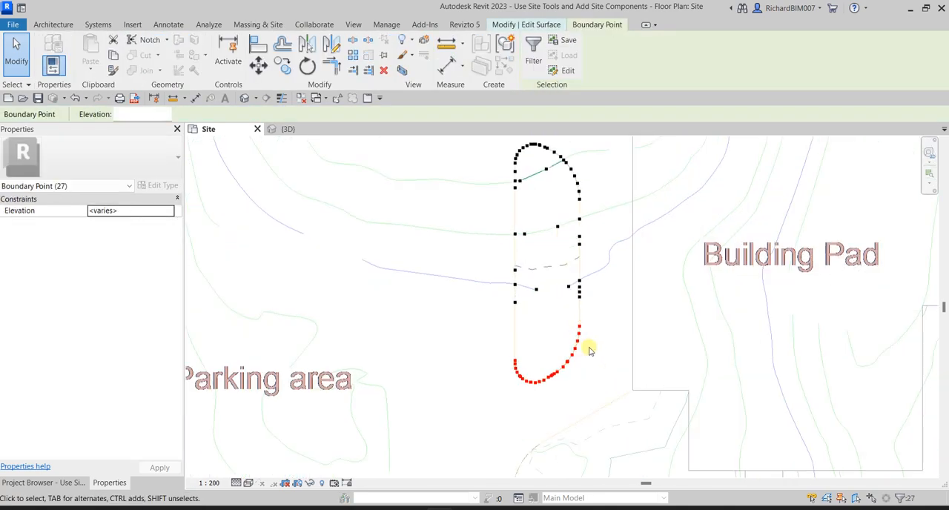
{"action": "left_click_drag", "start_coordinate": [609, 312], "coordinate": [608, 311], "text": "ctrl"}
{"action": "left_click_drag", "start_coordinate": [614, 247], "coordinate": [615, 247], "text": "ctrl"}
{"action": "middle_click_drag", "start_coordinate": [622, 222], "coordinate": [617, 367]}
{"action": "left_click_drag", "start_coordinate": [542, 208], "coordinate": [596, 306], "text": "ctrl"}
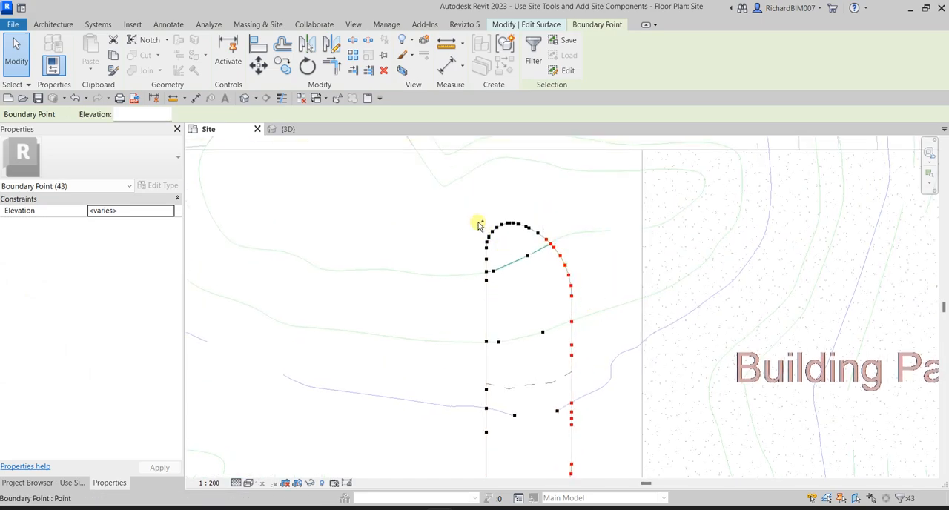
- Add the boundary points around the small island's north curve and down its west side to the selection
{"action": "left_click_drag", "start_coordinate": [536, 246], "coordinate": [536, 244], "text": "ctrl"}
{"action": "left_click_drag", "start_coordinate": [489, 314], "coordinate": [488, 313], "text": "ctrl"}
{"action": "left_click_drag", "start_coordinate": [492, 444], "coordinate": [492, 444], "text": "ctrl"}
{"action": "middle_click_drag", "start_coordinate": [492, 444], "coordinate": [504, 300]}
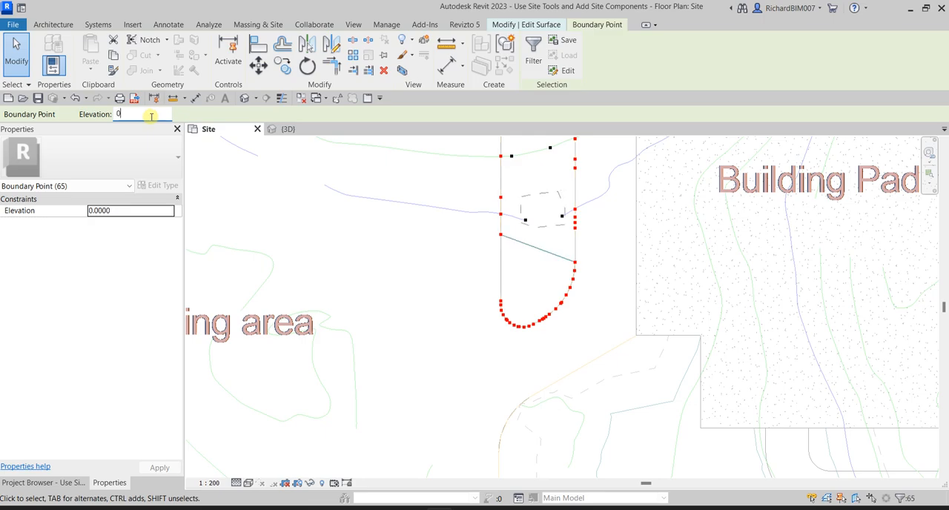
- Set the elevation of the selected island boundary points to 0, finish editing the surface, and inspect the island in the 3D view
{"action": "left_click", "coordinate": [541, 25]}
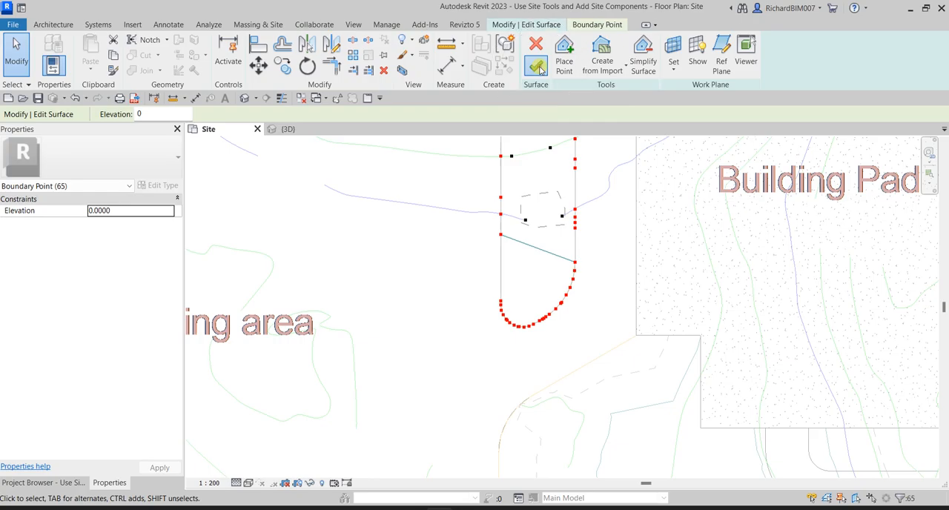
{"action": "left_click", "coordinate": [537, 67]}
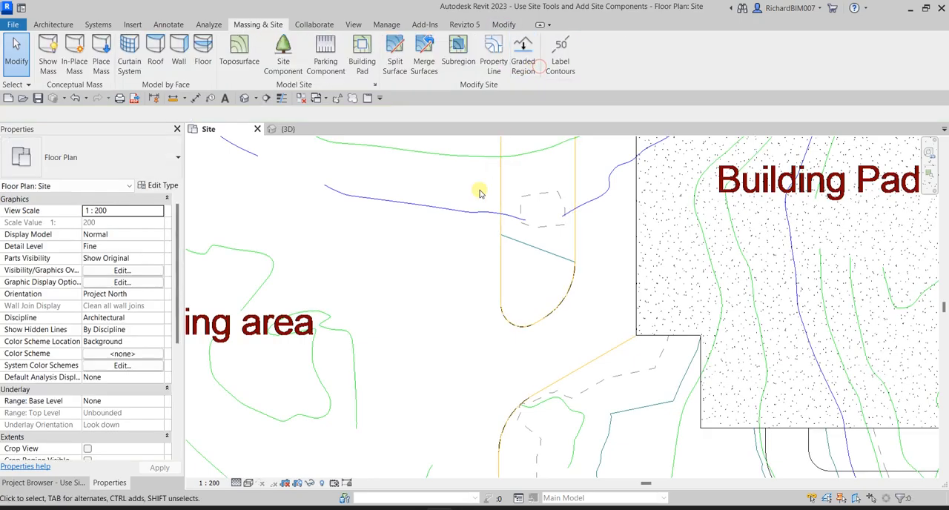
{"action": "left_click", "coordinate": [285, 129]}
{"action": "middle_click_drag", "start_coordinate": [387, 241], "coordinate": [419, 348], "text": "shift"}
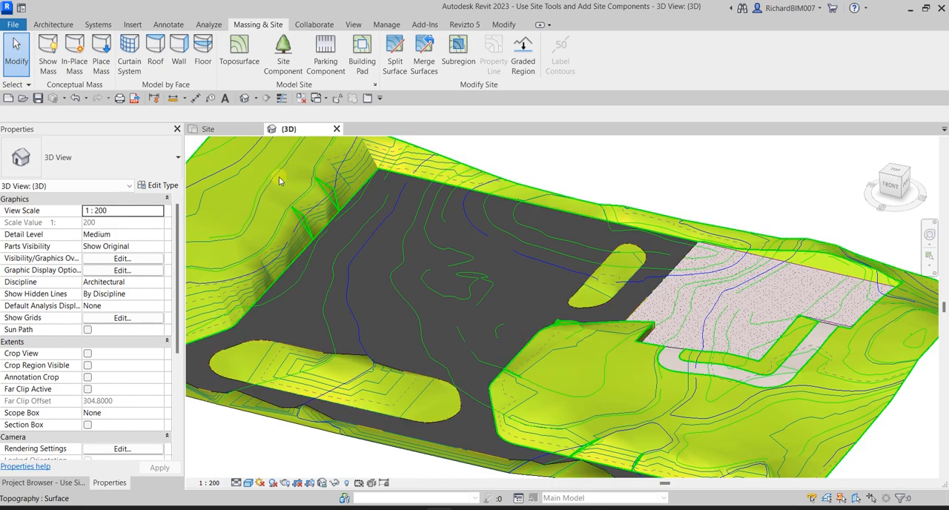
- In the Site plan, place a row of four Acer Rubrum 30' tree components along the parking area's north edge
{"action": "left_click", "coordinate": [208, 129]}
{"action": "scroll", "coordinate": [472, 284], "scroll_direction": "down", "scroll_amount": 6}
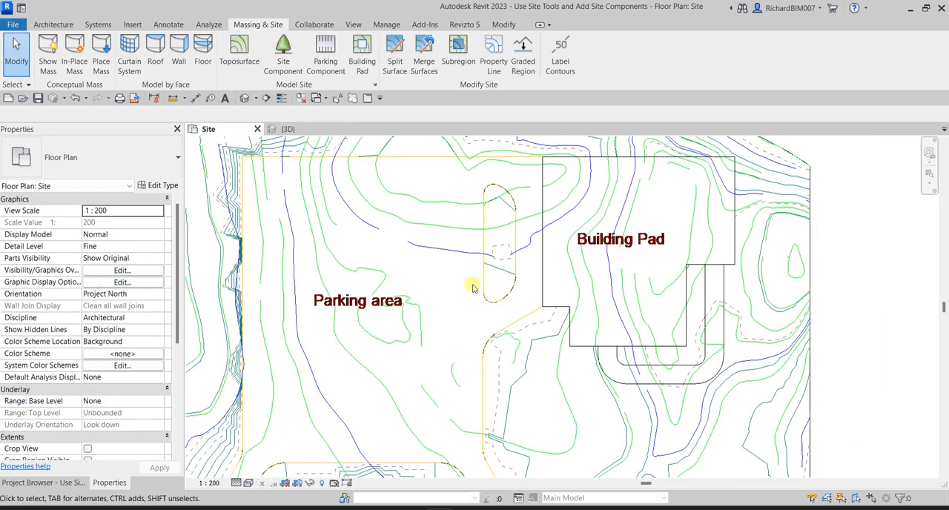
{"action": "scroll", "coordinate": [455, 321], "scroll_direction": "up", "scroll_amount": 3}
{"action": "middle_click_drag", "start_coordinate": [414, 281], "coordinate": [449, 323]}
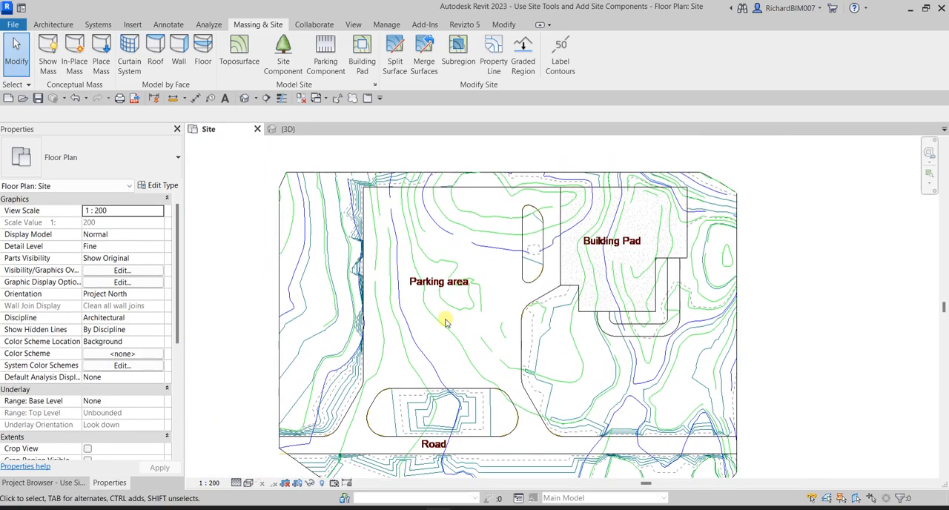
{"action": "left_click", "coordinate": [290, 62]}
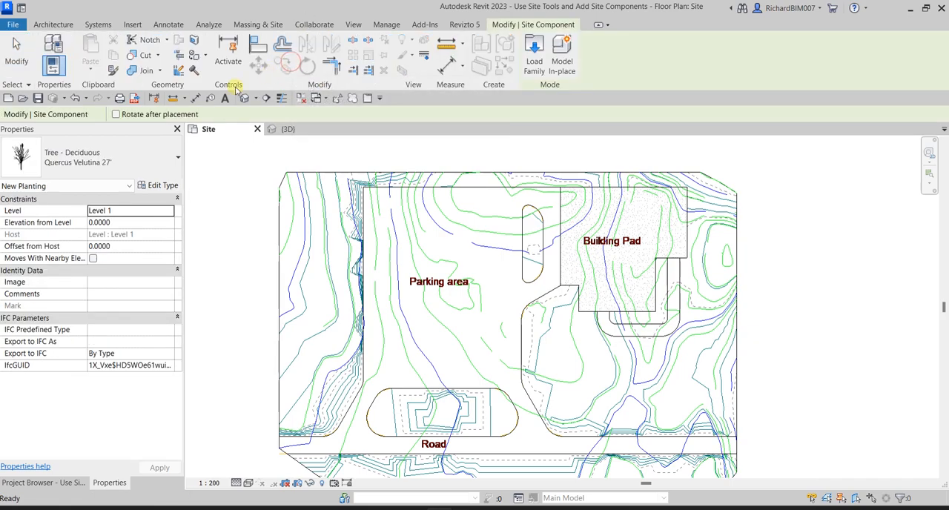
{"action": "left_click", "coordinate": [118, 164]}
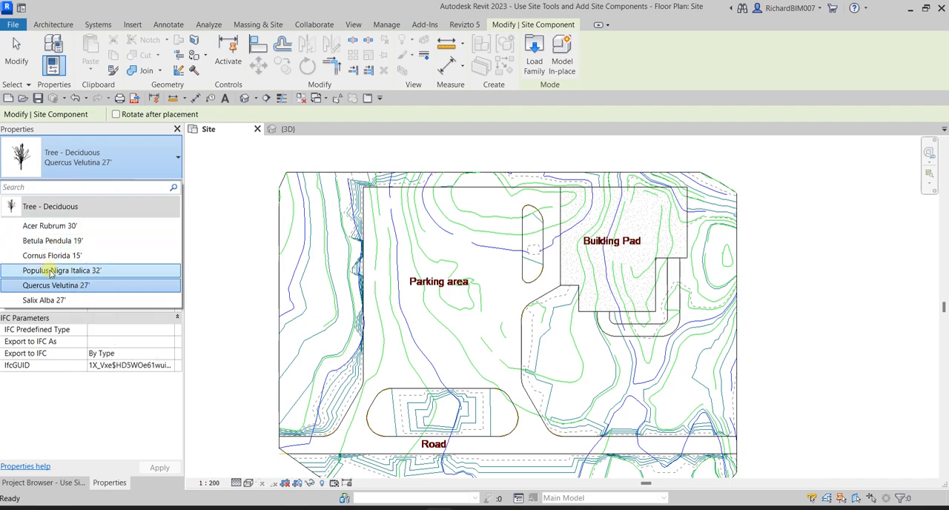
{"action": "left_click", "coordinate": [53, 230]}
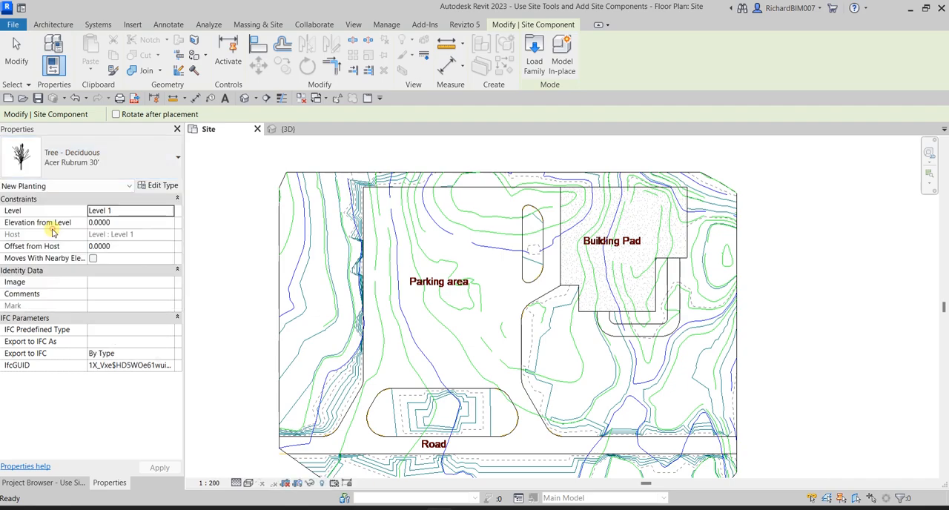
{"action": "scroll", "coordinate": [356, 171], "scroll_direction": "up", "scroll_amount": 3}
{"action": "left_click", "coordinate": [385, 191]}
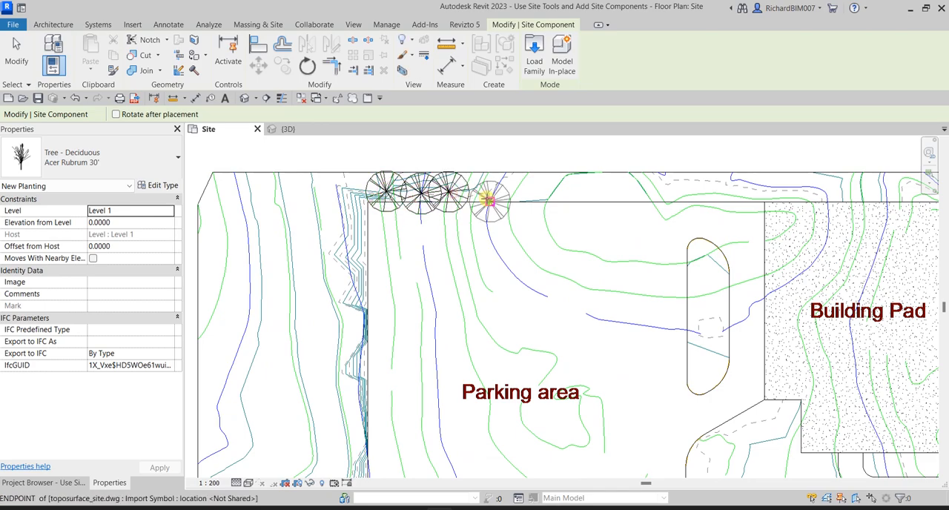
{"action": "left_click", "coordinate": [478, 194]}
- Place two more Acer Rubrum 30' trees down the parking area's west edge
{"action": "left_click", "coordinate": [346, 244]}
{"action": "middle_click_drag", "start_coordinate": [377, 311], "coordinate": [377, 172]}
{"action": "left_click", "coordinate": [361, 210]}
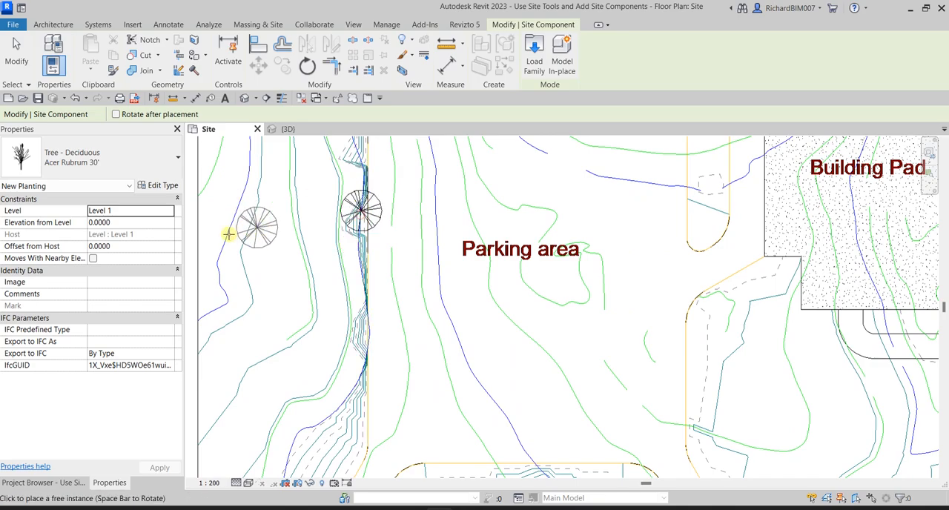
- Change the tree type to Populus Nigra Italica 32' and place two of them farther south along the parking area's west edge
{"action": "left_click", "coordinate": [103, 157]}
{"action": "left_click", "coordinate": [76, 267]}
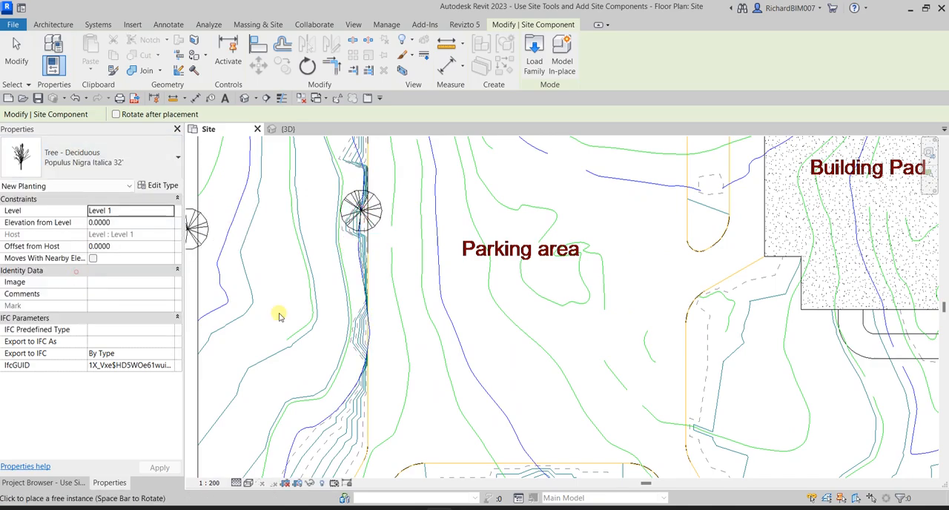
{"action": "left_click", "coordinate": [351, 251]}
{"action": "left_click", "coordinate": [361, 282]}
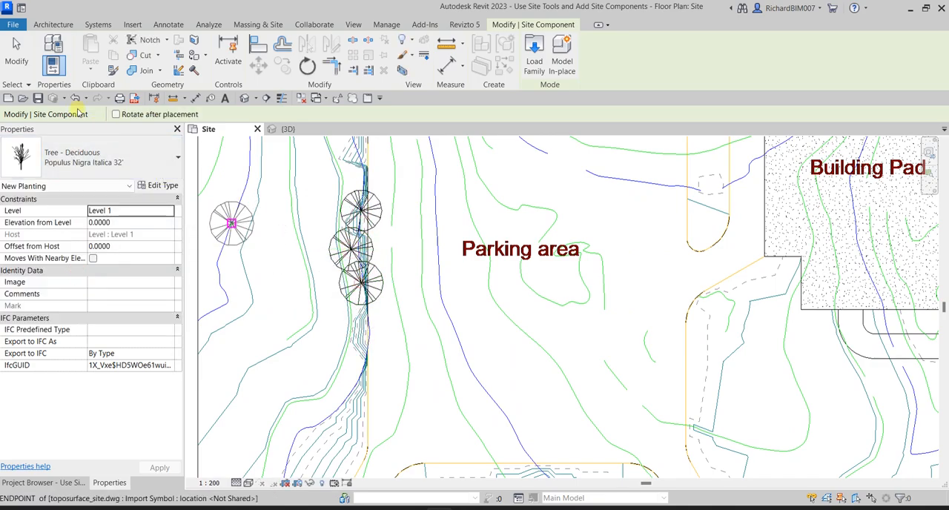
{"action": "left_click", "coordinate": [18, 62]}
- Set the 3D view to Fine detail with a realistic visual style and inspect the planted trees from several angles
{"action": "left_click", "coordinate": [284, 129]}
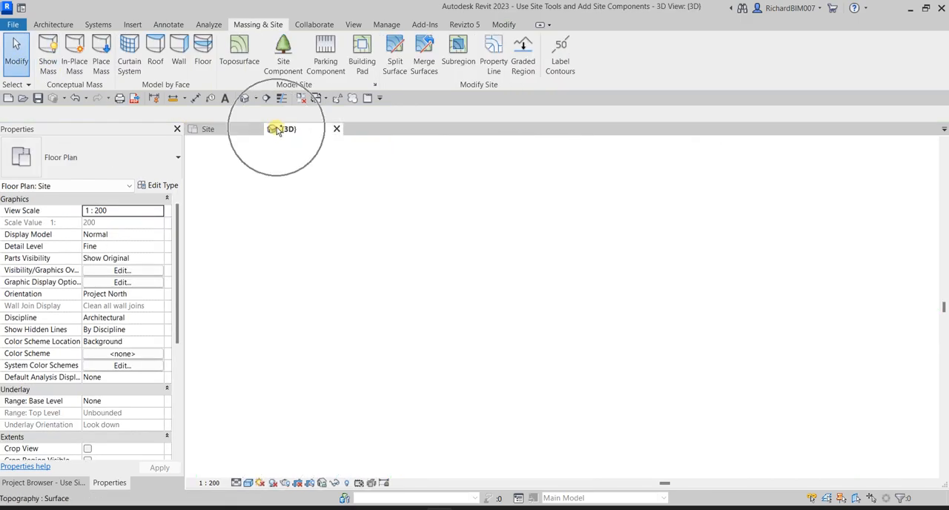
{"action": "scroll", "coordinate": [372, 234], "scroll_direction": "down", "scroll_amount": 2}
{"action": "middle_click_drag", "start_coordinate": [453, 228], "coordinate": [265, 199], "text": "shift"}
{"action": "scroll", "coordinate": [734, 212], "scroll_direction": "up", "scroll_amount": 2}
{"action": "middle_click_drag", "start_coordinate": [733, 214], "coordinate": [691, 253], "text": "shift"}
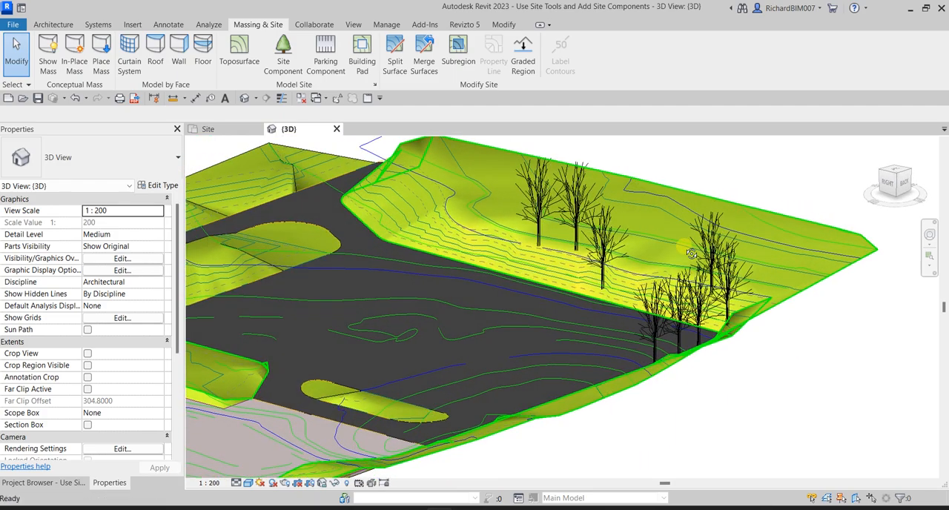
{"action": "left_click", "coordinate": [237, 482]}
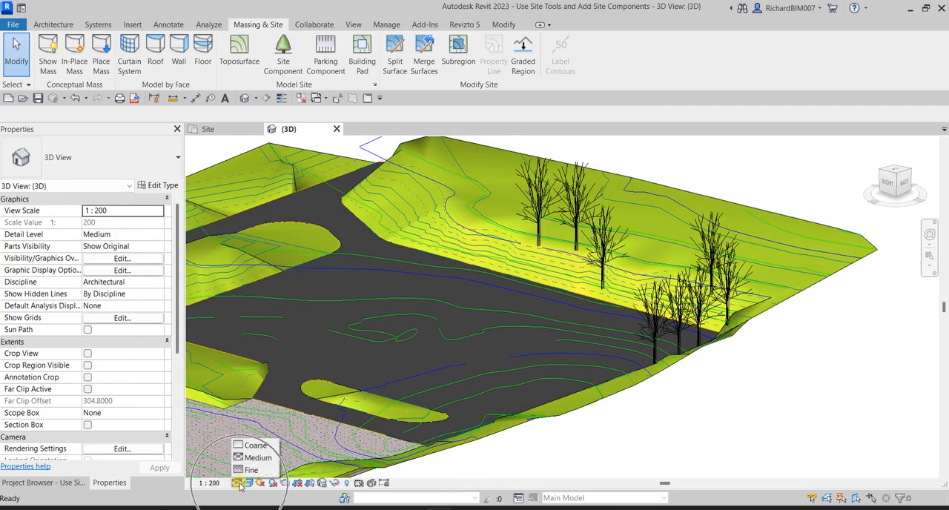
{"action": "left_click", "coordinate": [254, 471]}
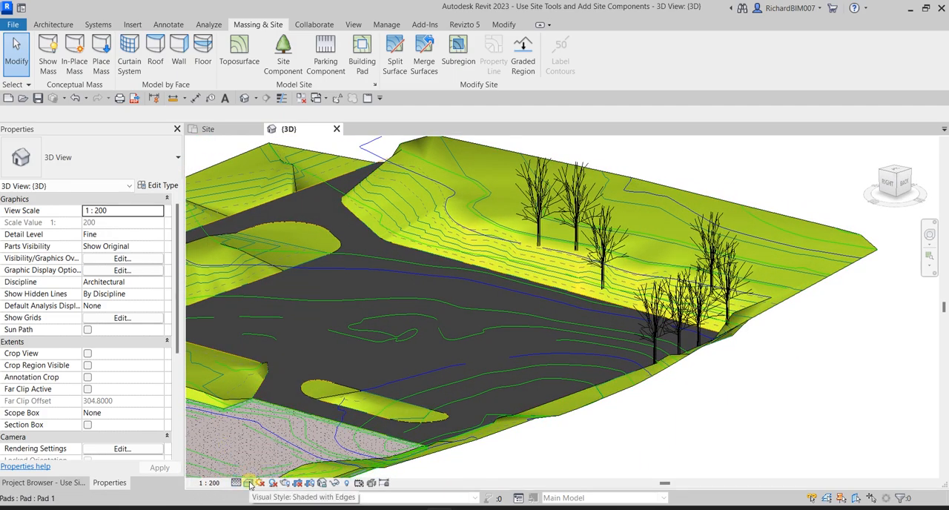
{"action": "left_click", "coordinate": [248, 483]}
{"action": "left_click", "coordinate": [261, 470]}
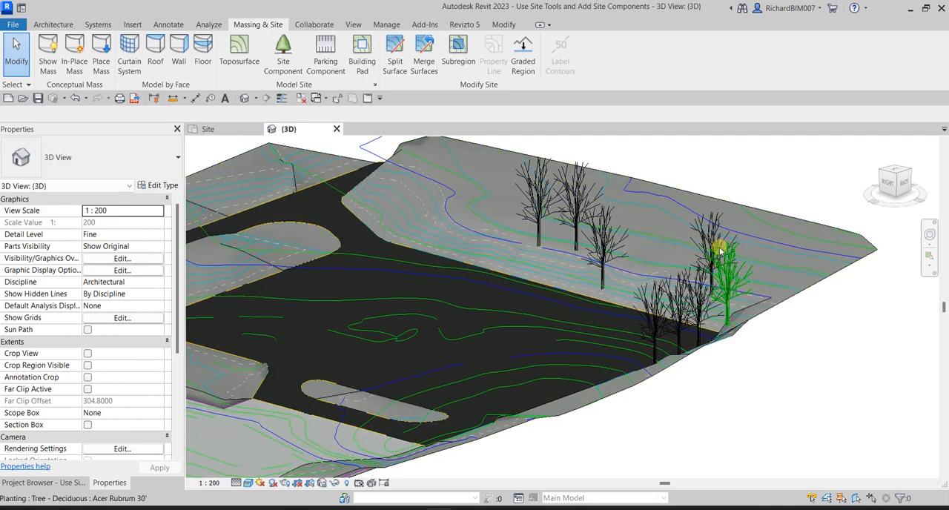
{"action": "middle_click_drag", "start_coordinate": [739, 374], "coordinate": [773, 367], "text": "shift"}
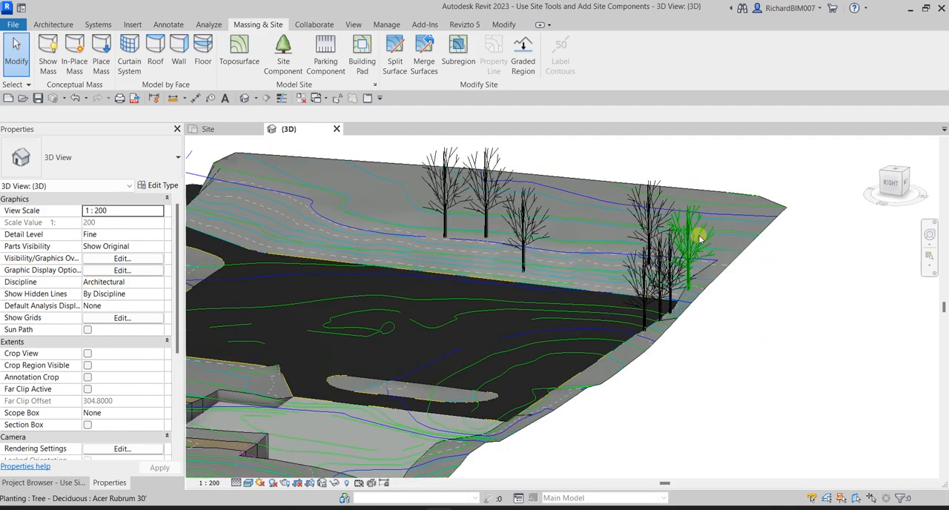
{"action": "middle_click_drag", "start_coordinate": [513, 307], "coordinate": [568, 362], "text": "shift"}
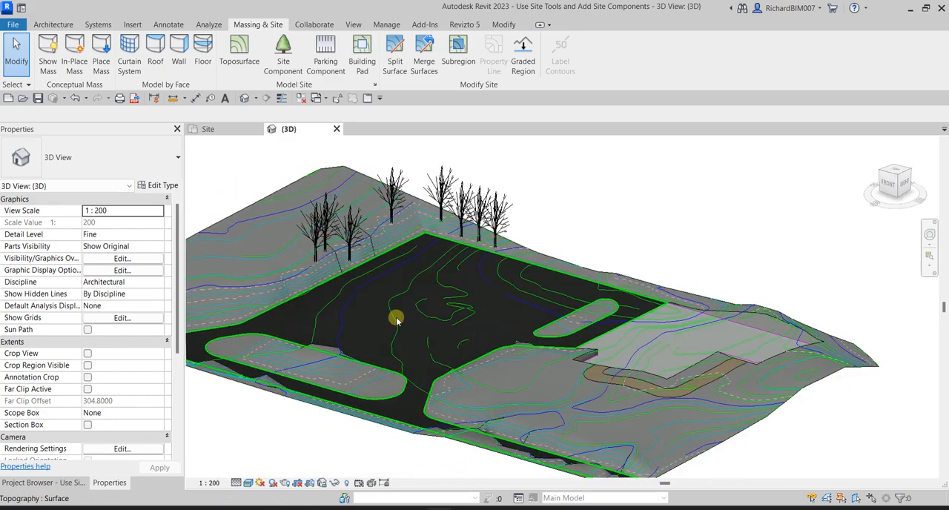
- Start another site component in the Site plan and open family loading at the Revit 2023 Libraries folder
{"action": "left_click", "coordinate": [208, 129]}
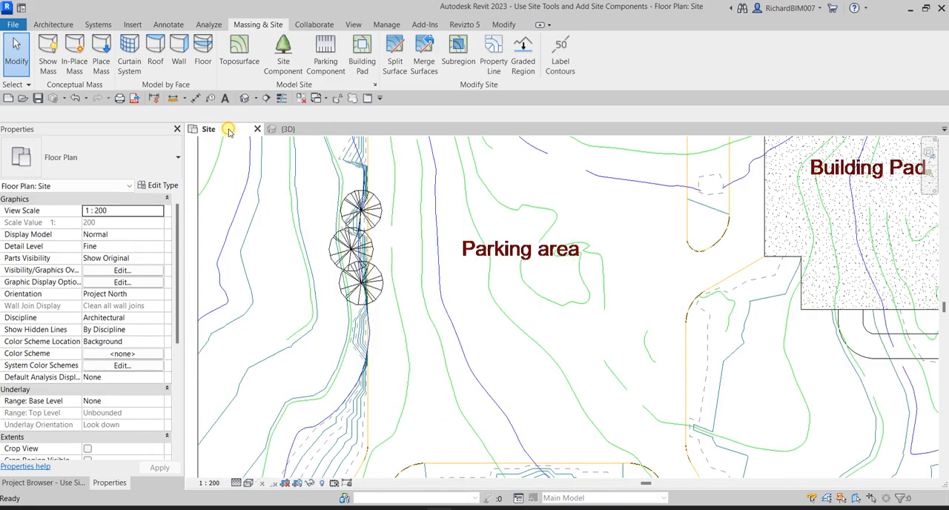
{"action": "left_click", "coordinate": [283, 53]}
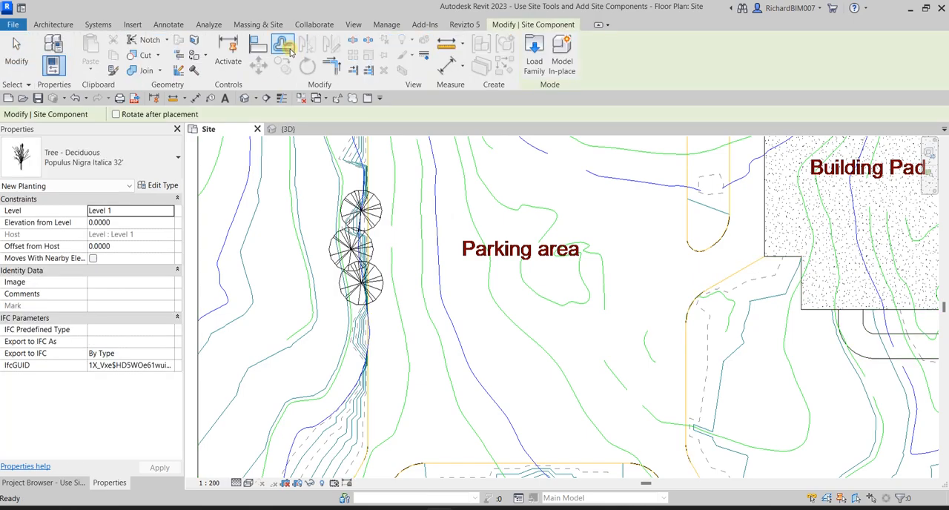
{"action": "left_click", "coordinate": [532, 61]}
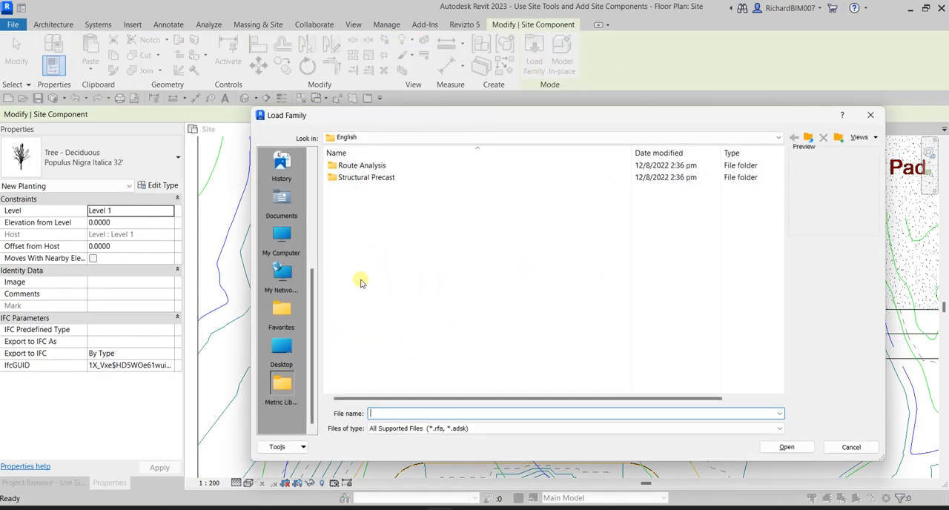
{"action": "left_click", "coordinate": [401, 137]}
{"action": "left_click", "coordinate": [397, 208]}
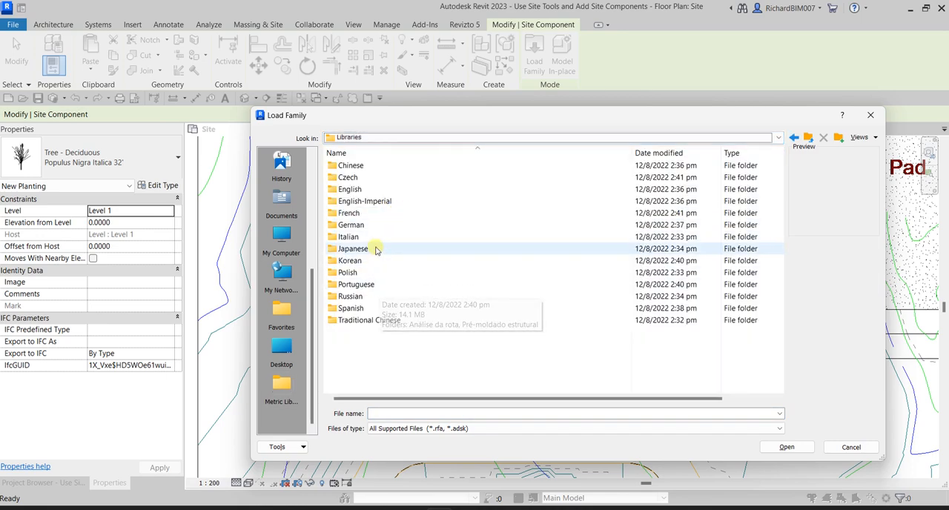
- Check the English-Imperial and English library folders for site component families
{"action": "double_click", "coordinate": [377, 201]}
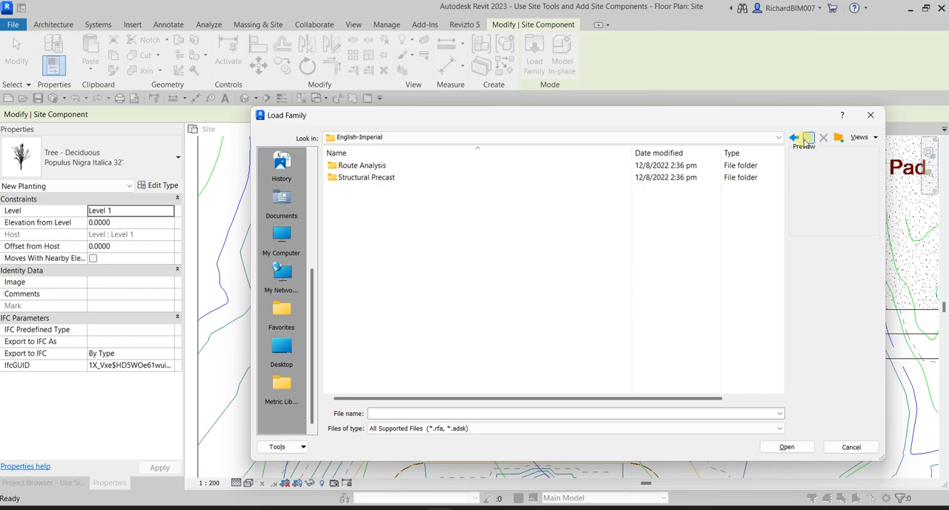
{"action": "left_click", "coordinate": [805, 140]}
{"action": "double_click", "coordinate": [366, 190]}
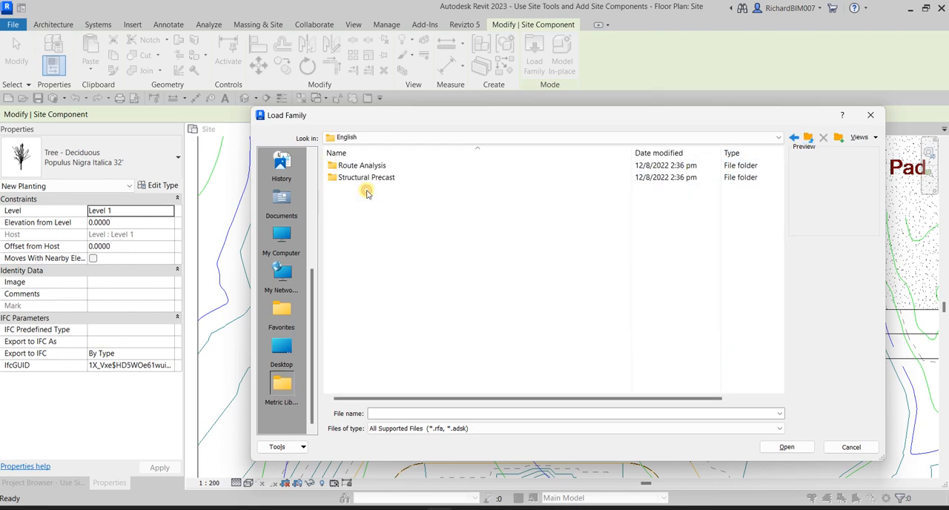
{"action": "left_click", "coordinate": [809, 139]}
- Browse to the Site family folder in the Revit 2018 US Metric library
{"action": "left_click", "coordinate": [386, 137]}
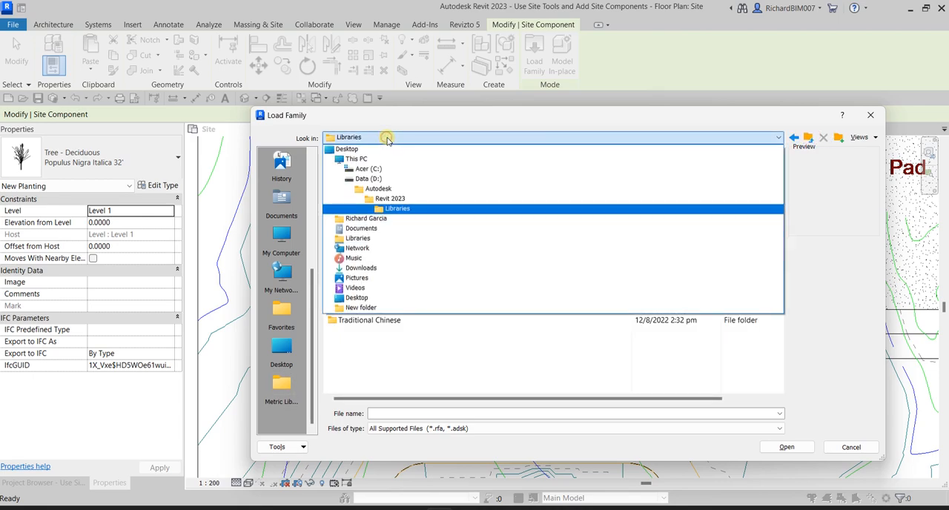
{"action": "left_click", "coordinate": [386, 190]}
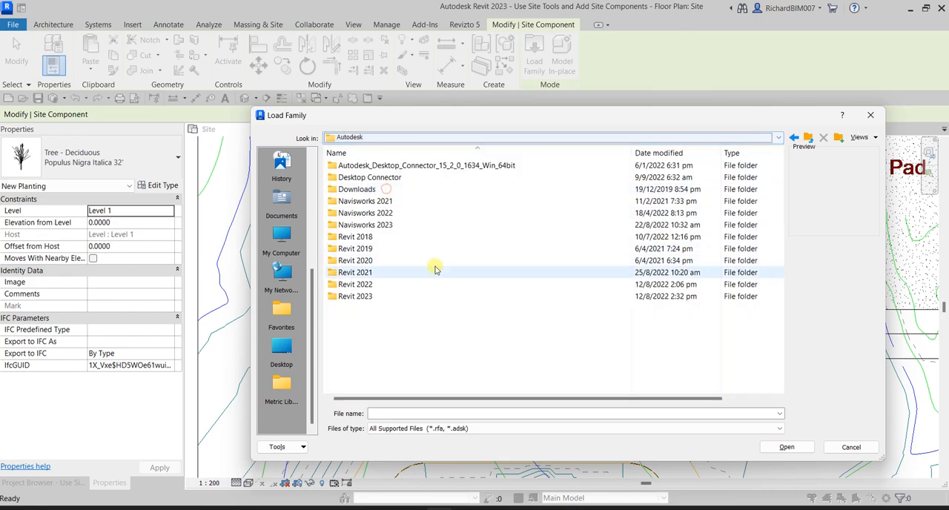
{"action": "double_click", "coordinate": [378, 236]}
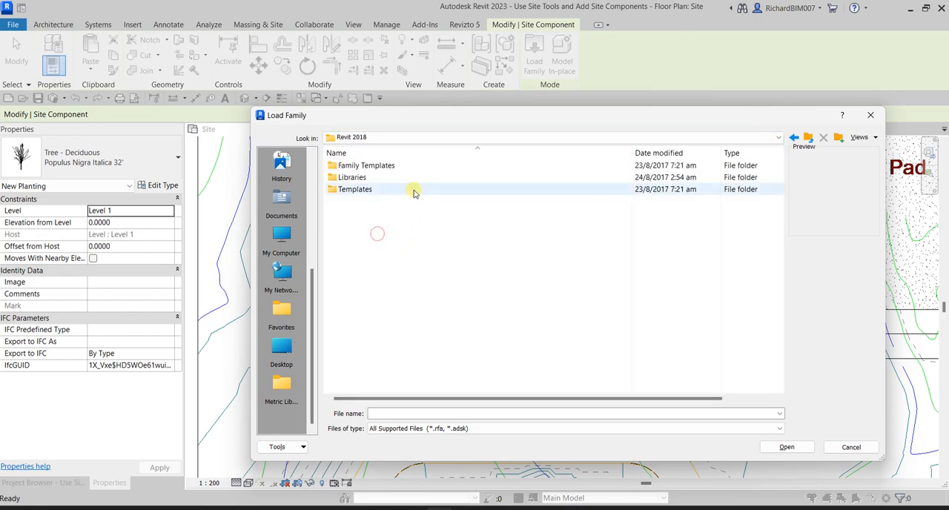
{"action": "double_click", "coordinate": [358, 178]}
{"action": "double_click", "coordinate": [356, 166]}
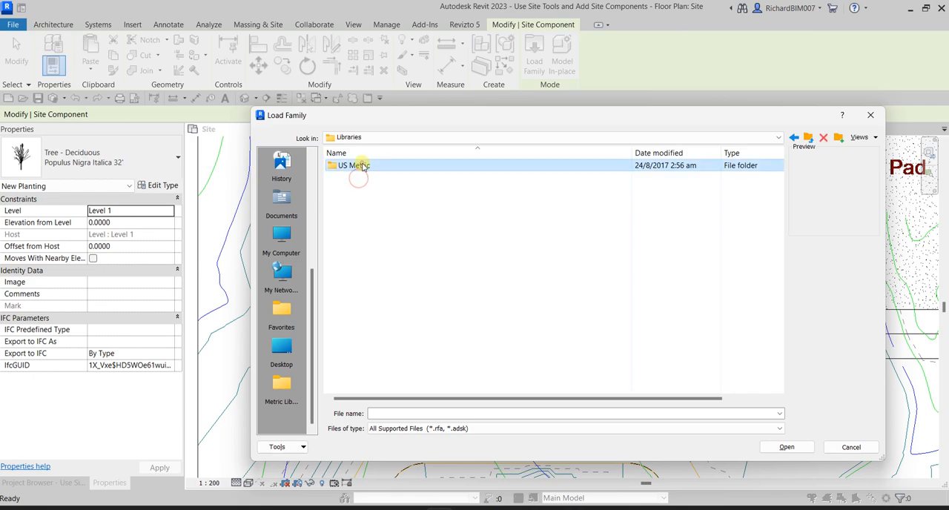
{"action": "scroll", "coordinate": [382, 293], "scroll_direction": "down", "scroll_amount": 1}
{"action": "scroll", "coordinate": [386, 304], "scroll_direction": "down", "scroll_amount": 6}
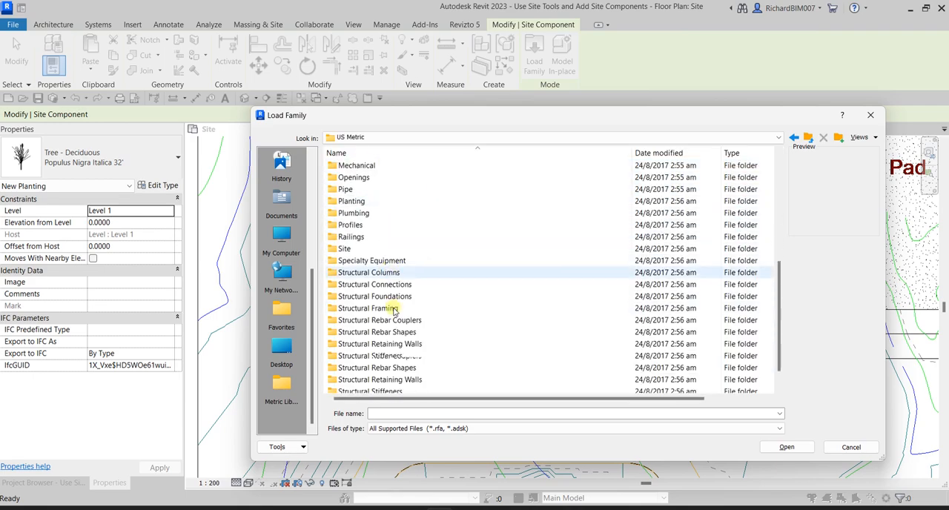
{"action": "double_click", "coordinate": [345, 226]}
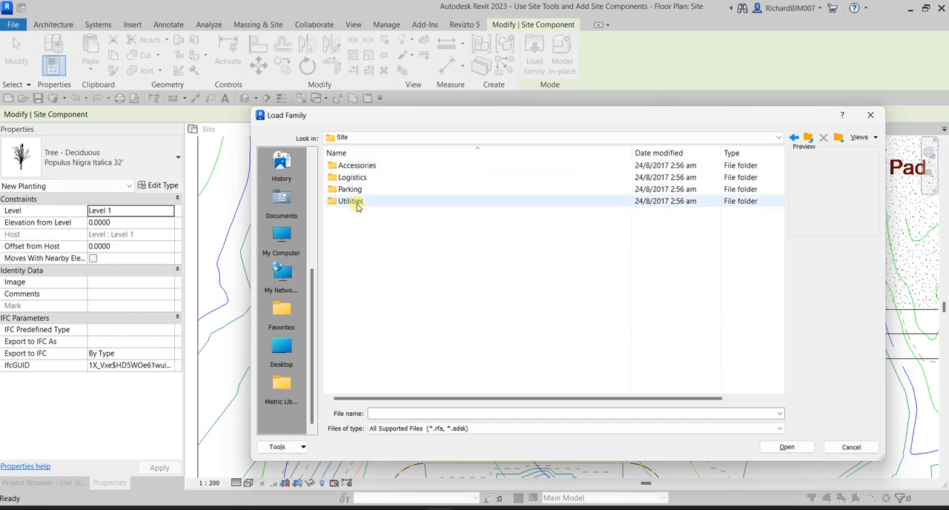
- Preview the families in the Utilities folder one by one, from M_Cable Connection through M_Sanitary Sewer Connection
{"action": "double_click", "coordinate": [350, 201]}
{"action": "left_click", "coordinate": [377, 166]}
{"action": "left_click", "coordinate": [380, 178]}
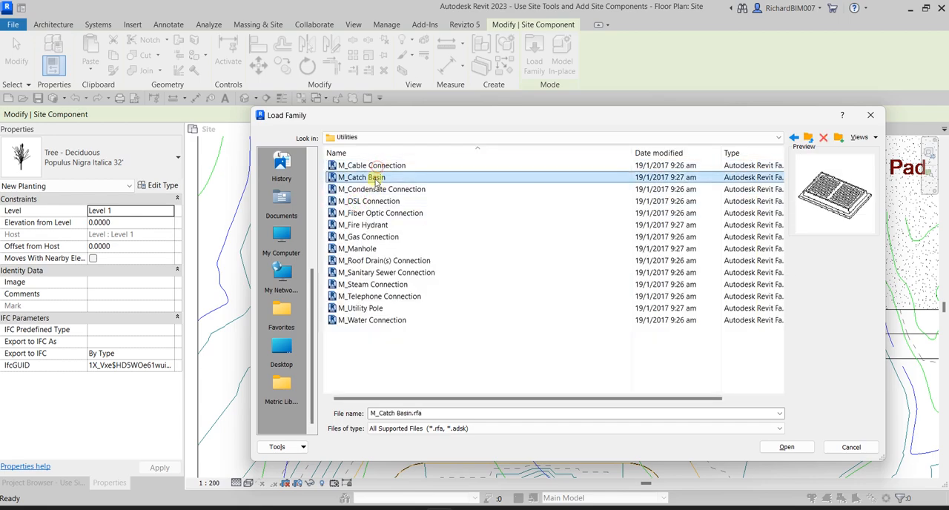
{"action": "left_click", "coordinate": [377, 190]}
{"action": "left_click", "coordinate": [374, 201]}
{"action": "left_click", "coordinate": [374, 213]}
{"action": "left_click", "coordinate": [371, 225]}
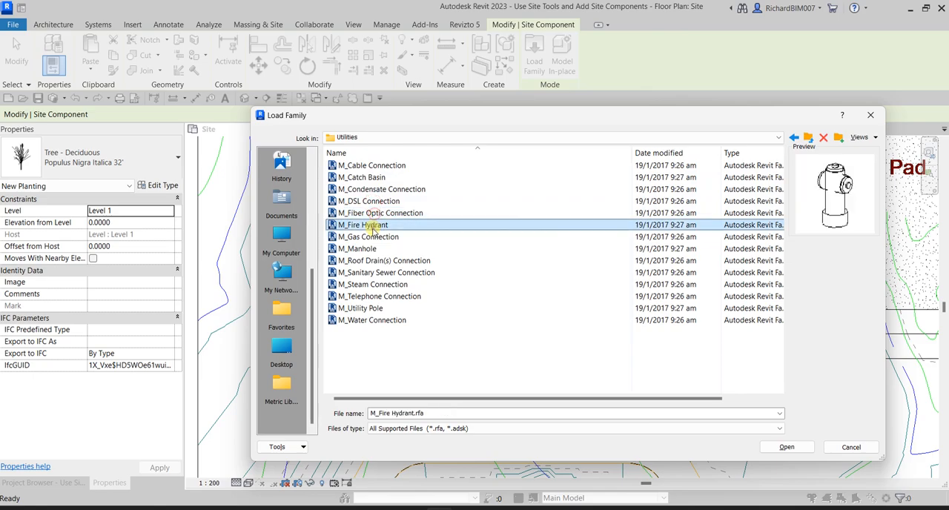
{"action": "left_click", "coordinate": [368, 238]}
{"action": "left_click", "coordinate": [366, 249]}
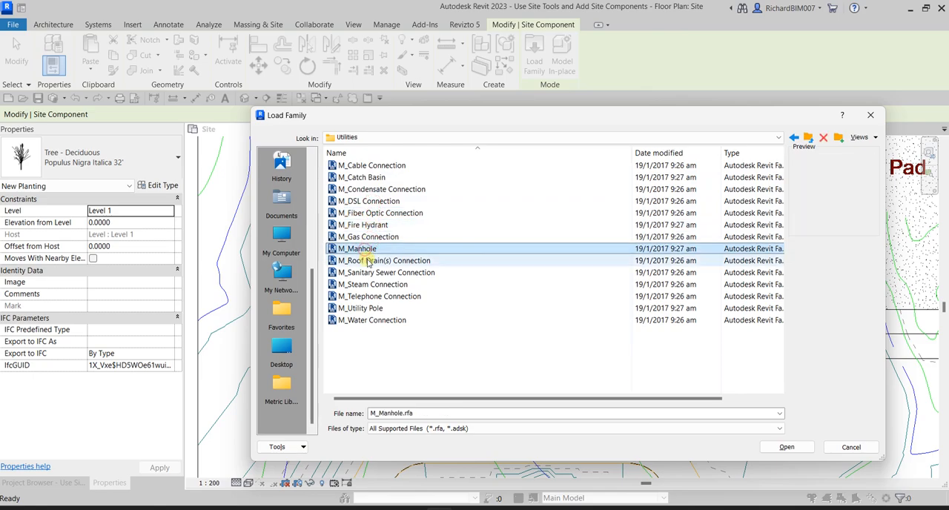
{"action": "left_click", "coordinate": [363, 261]}
{"action": "left_click", "coordinate": [367, 273]}
- Browse to the Parking folder and preview its families, from M_Curb - ADA-2D through M_Pavement Stripe
{"action": "left_click", "coordinate": [810, 139]}
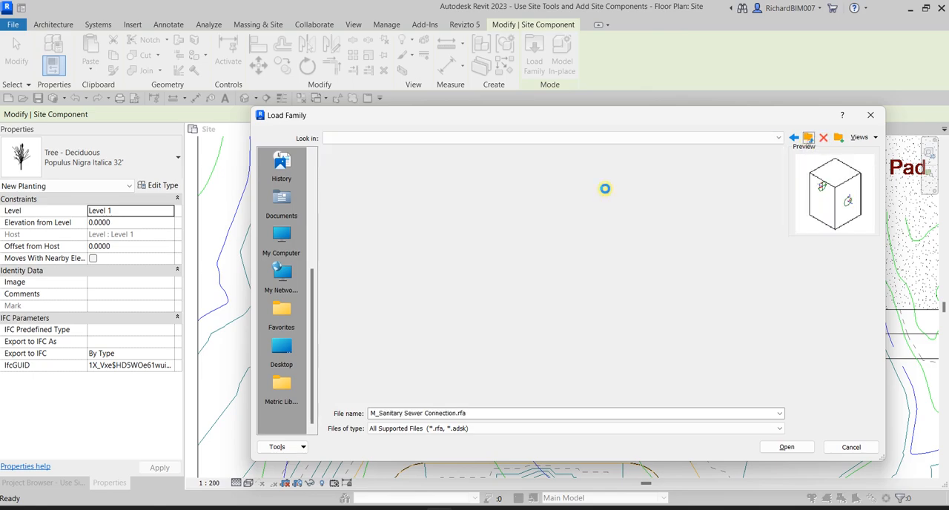
{"action": "double_click", "coordinate": [353, 192]}
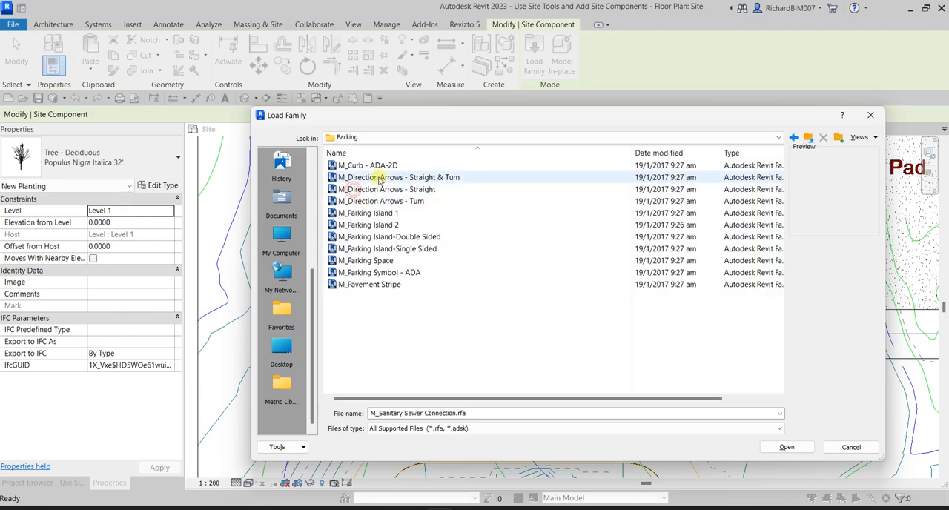
{"action": "left_click", "coordinate": [362, 165]}
{"action": "left_click", "coordinate": [371, 177]}
{"action": "left_click", "coordinate": [379, 189]}
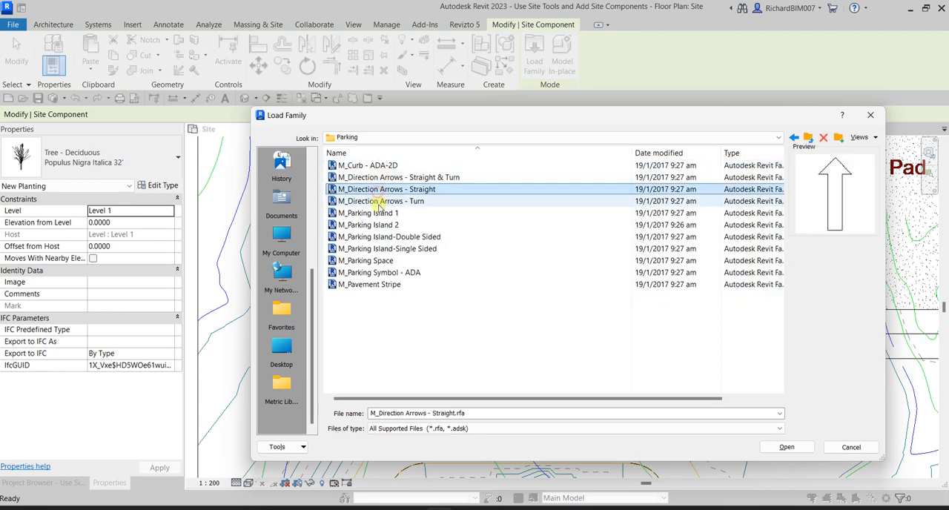
{"action": "left_click", "coordinate": [378, 212]}
{"action": "left_click", "coordinate": [379, 189]}
{"action": "left_click", "coordinate": [380, 214]}
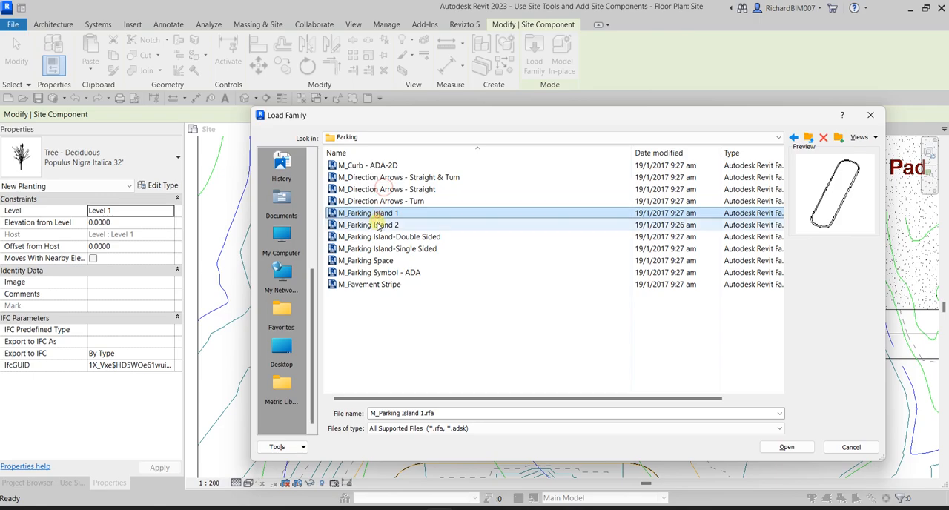
{"action": "left_click", "coordinate": [380, 225]}
{"action": "left_click", "coordinate": [380, 236]}
{"action": "left_click", "coordinate": [382, 249]}
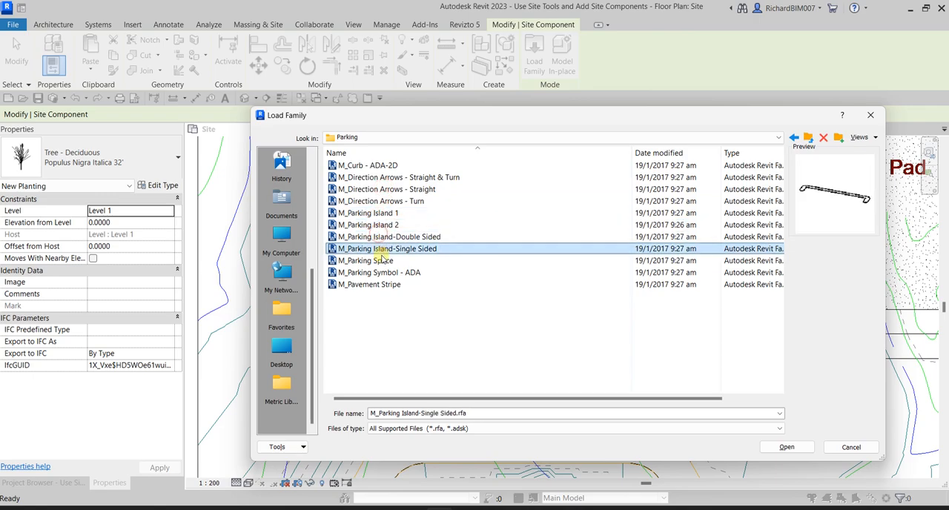
{"action": "left_click", "coordinate": [382, 260]}
{"action": "left_click", "coordinate": [383, 272]}
{"action": "left_click", "coordinate": [384, 285]}
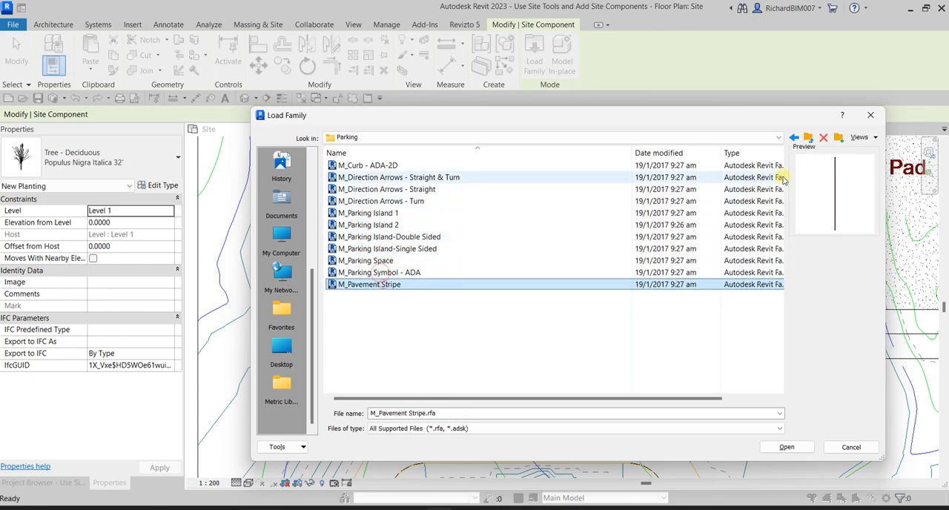
- Load all the families in the Logistics folder, from M_Concrete Truck through M_Waste Container, into the project
{"action": "left_click", "coordinate": [808, 138]}
{"action": "double_click", "coordinate": [359, 178]}
{"action": "left_click", "coordinate": [373, 166]}
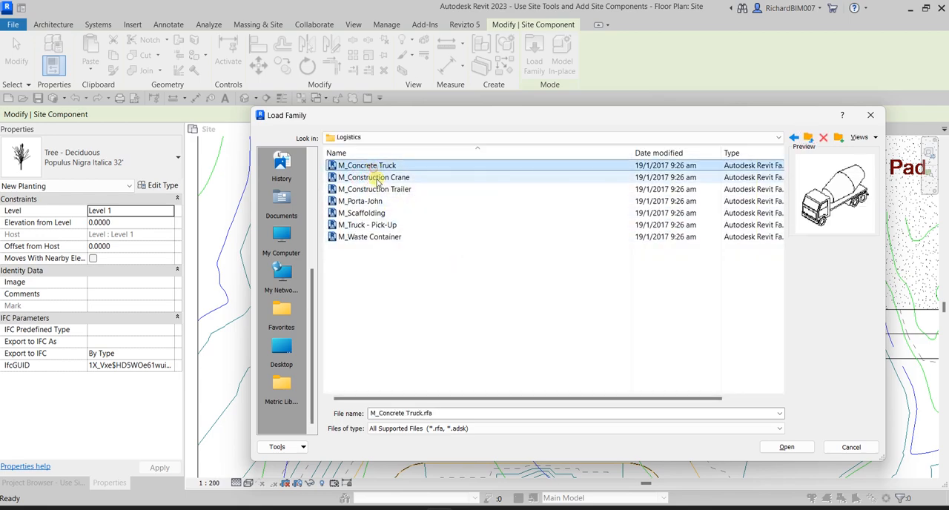
{"action": "left_click", "coordinate": [374, 177]}
{"action": "left_click", "coordinate": [371, 166]}
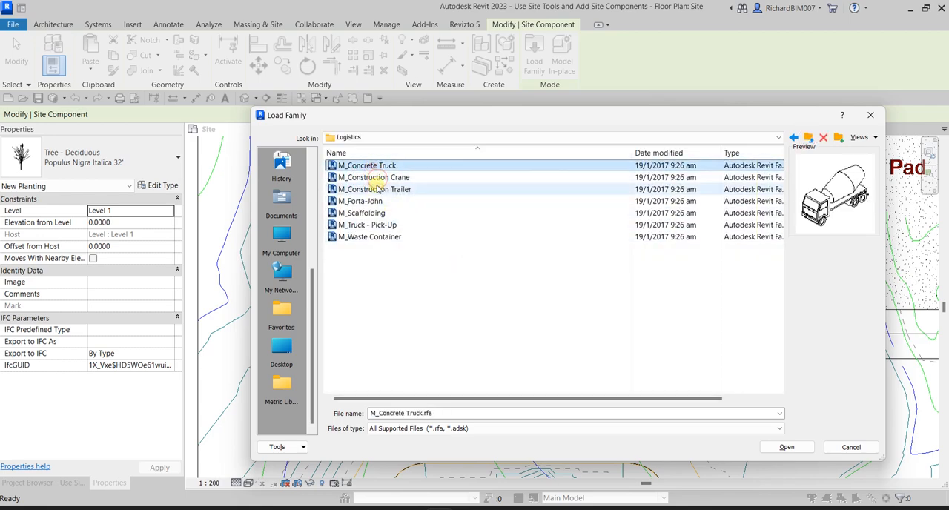
{"action": "left_click", "coordinate": [374, 238], "text": "shift"}
{"action": "left_click", "coordinate": [363, 166]}
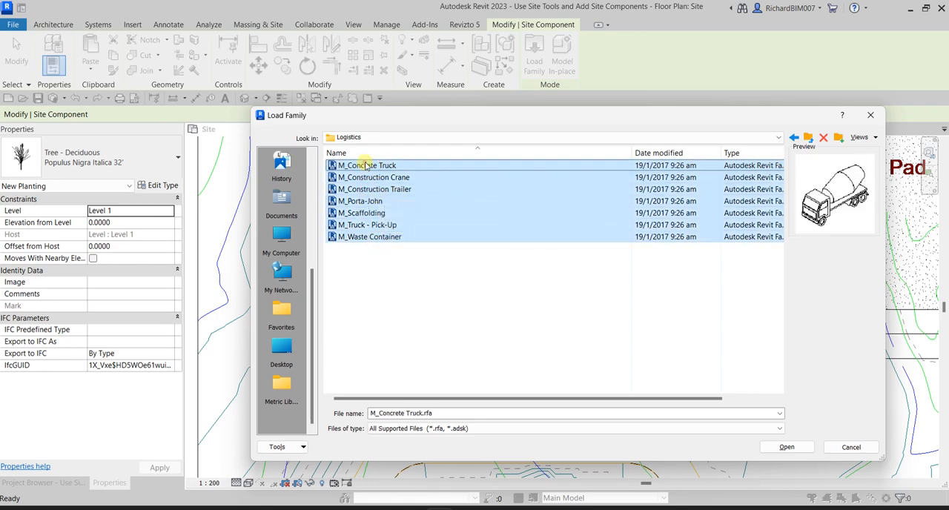
{"action": "left_click", "coordinate": [382, 239], "text": "shift"}
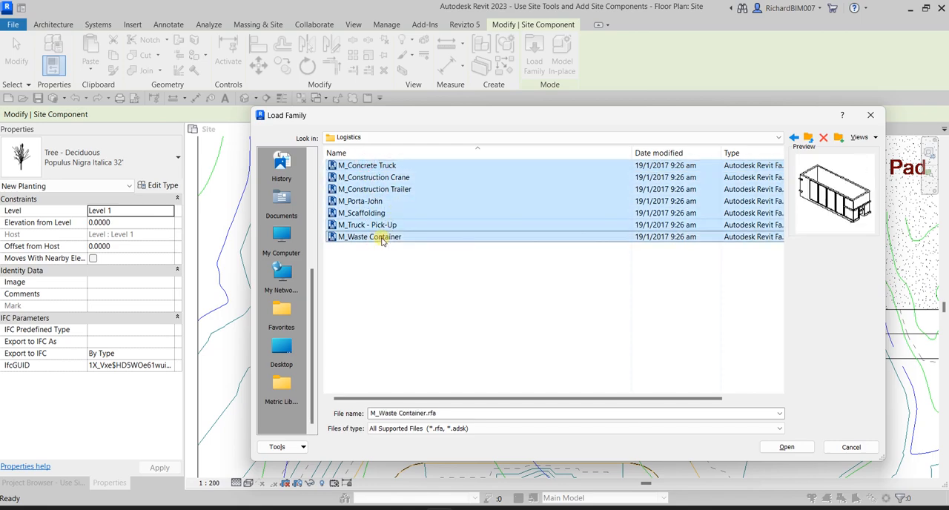
{"action": "left_click", "coordinate": [787, 448]}
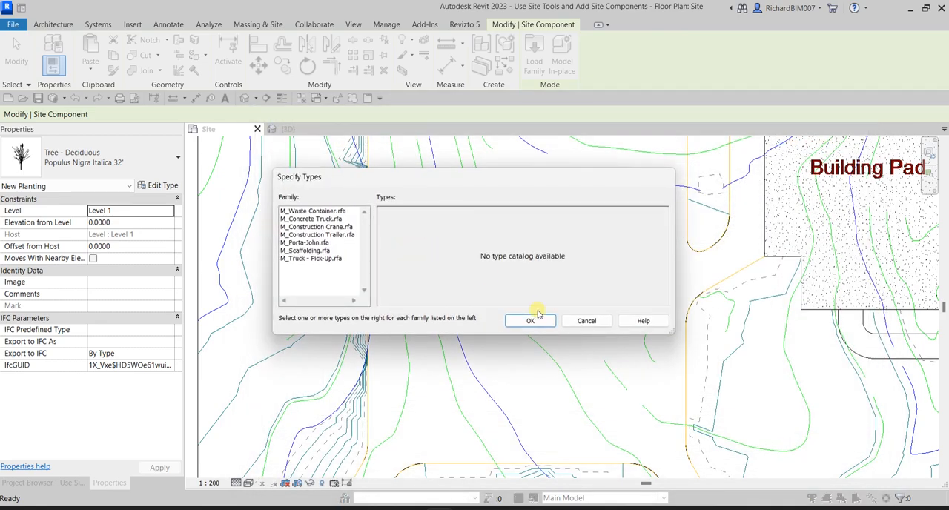
{"action": "left_click", "coordinate": [531, 321]}
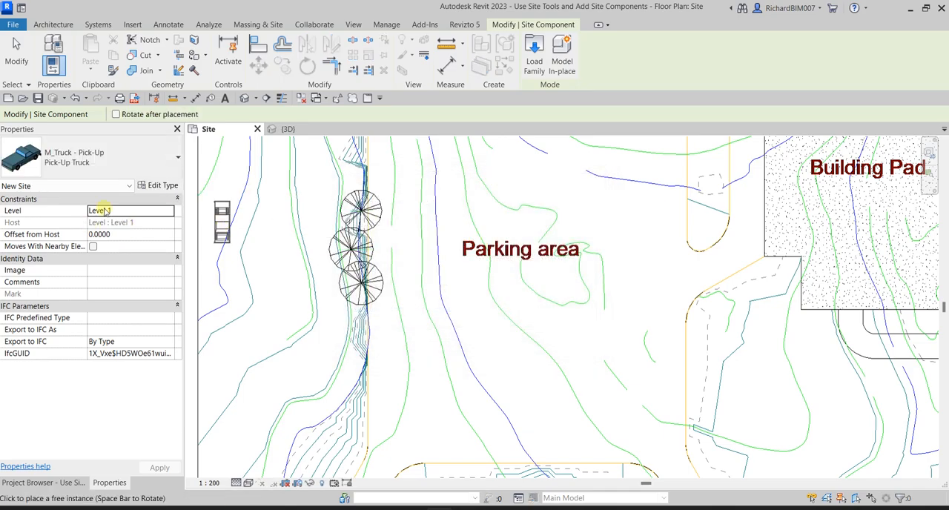
- Place two M_Scaffolding 2500 x 2250 x 2500mm components, one above the other, in the parking area south of its label
{"action": "left_click", "coordinate": [104, 159]}
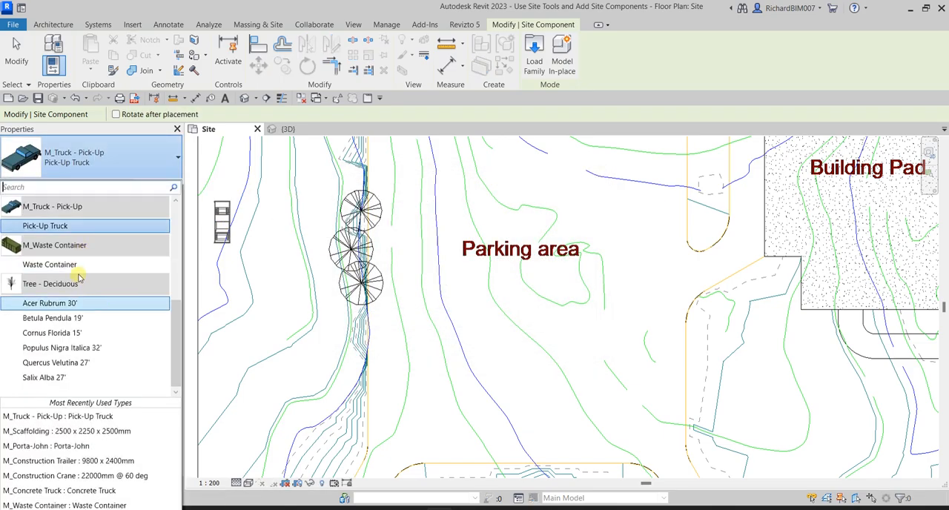
{"action": "scroll", "coordinate": [79, 279], "scroll_direction": "up", "scroll_amount": 2}
{"action": "left_click", "coordinate": [67, 294]}
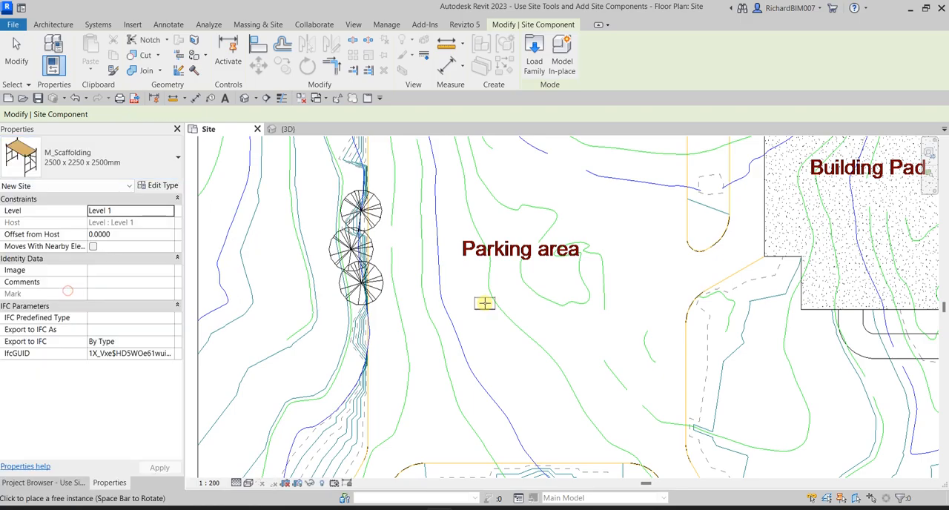
{"action": "scroll", "coordinate": [673, 304], "scroll_direction": "down", "scroll_amount": 3}
{"action": "scroll", "coordinate": [678, 297], "scroll_direction": "down", "scroll_amount": 3}
{"action": "scroll", "coordinate": [642, 332], "scroll_direction": "up", "scroll_amount": 5}
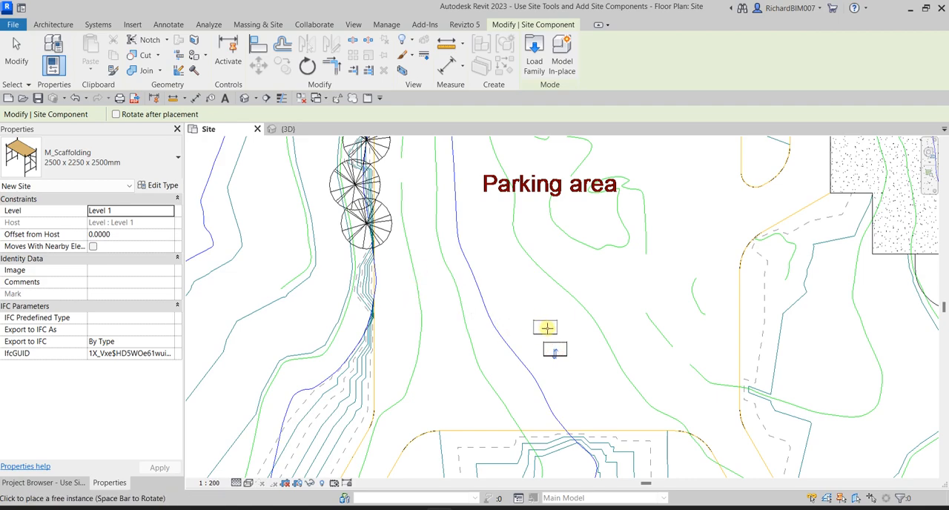
- Place an M_Truck - Pick-Up just north of the scaffolding and an M_Porta-John to the east of the truck
{"action": "left_click", "coordinate": [89, 157]}
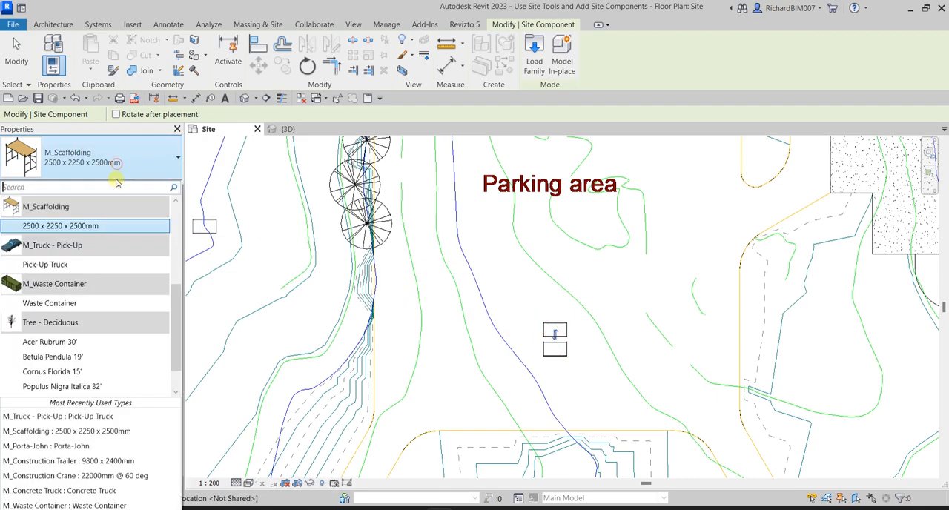
{"action": "left_click", "coordinate": [73, 265]}
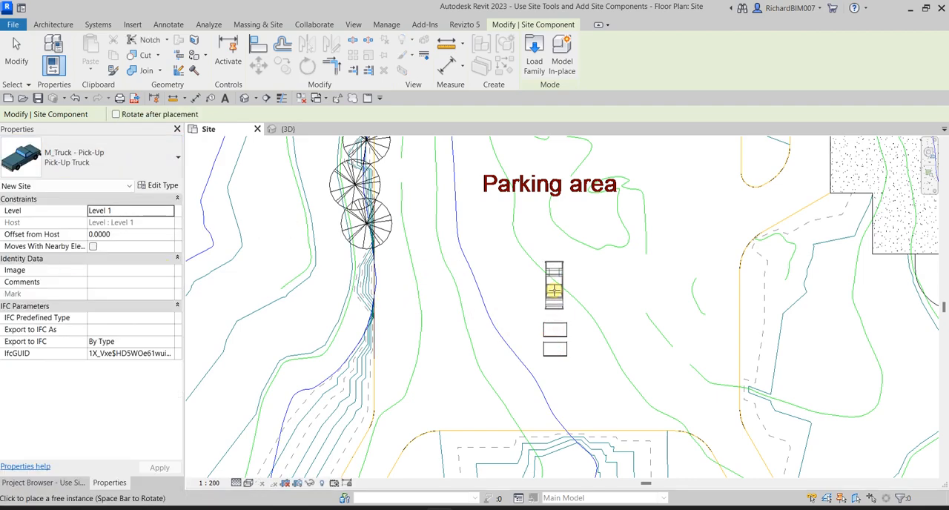
{"action": "left_click", "coordinate": [132, 157]}
{"action": "scroll", "coordinate": [126, 248], "scroll_direction": "up", "scroll_amount": 5}
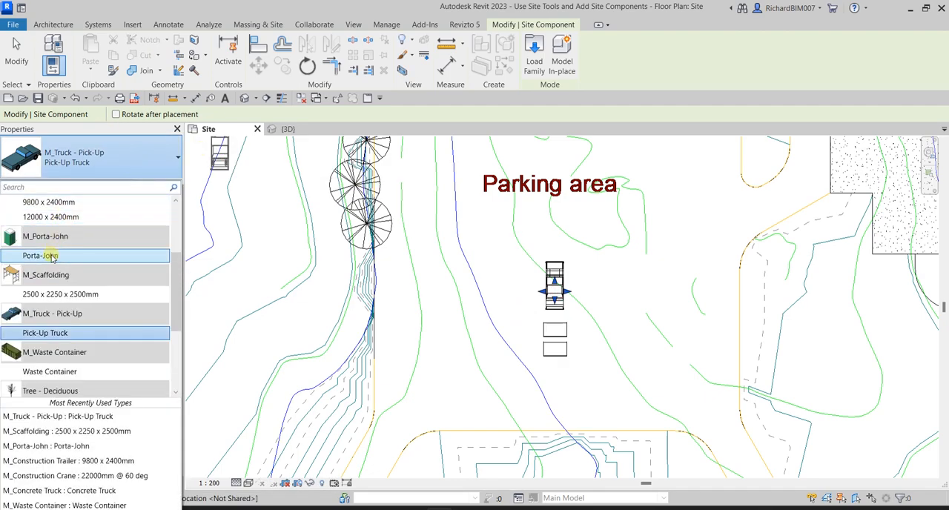
{"action": "left_click", "coordinate": [54, 255]}
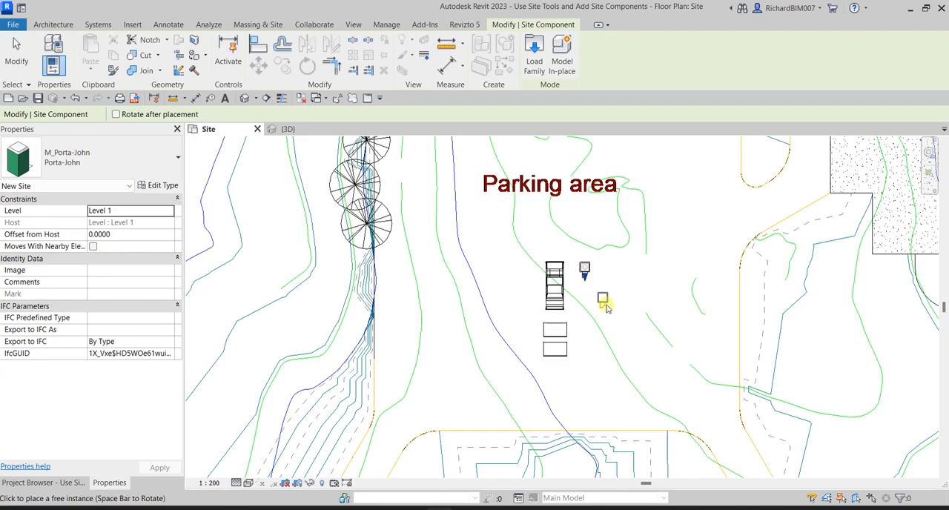
- Place an M_Concrete Truck east of the Porta-John in the parking area and end component placement
{"action": "left_click", "coordinate": [119, 158]}
{"action": "scroll", "coordinate": [120, 241], "scroll_direction": "up", "scroll_amount": 5}
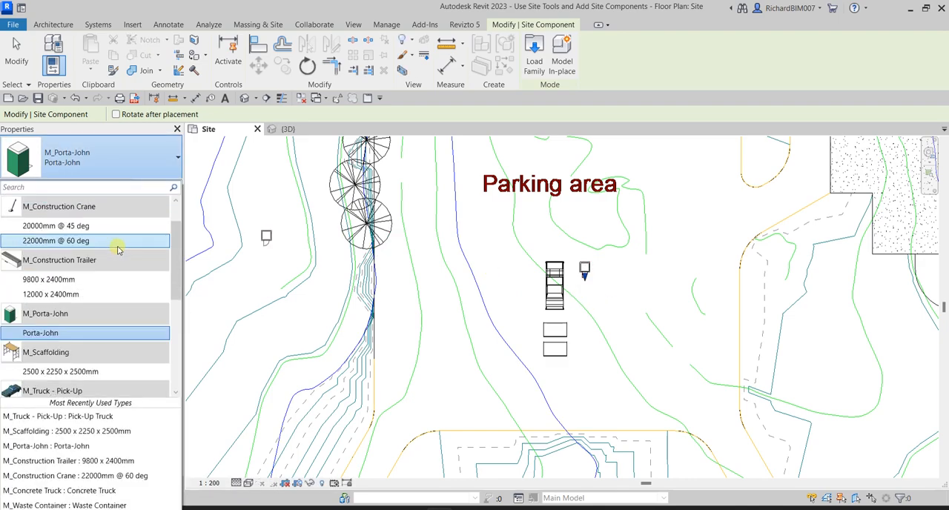
{"action": "left_click", "coordinate": [62, 227]}
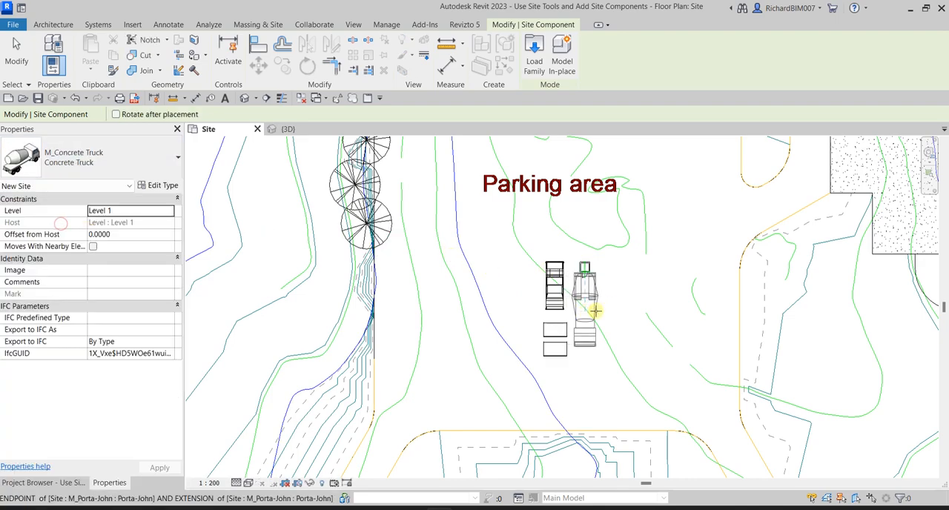
{"action": "left_click", "coordinate": [619, 297]}
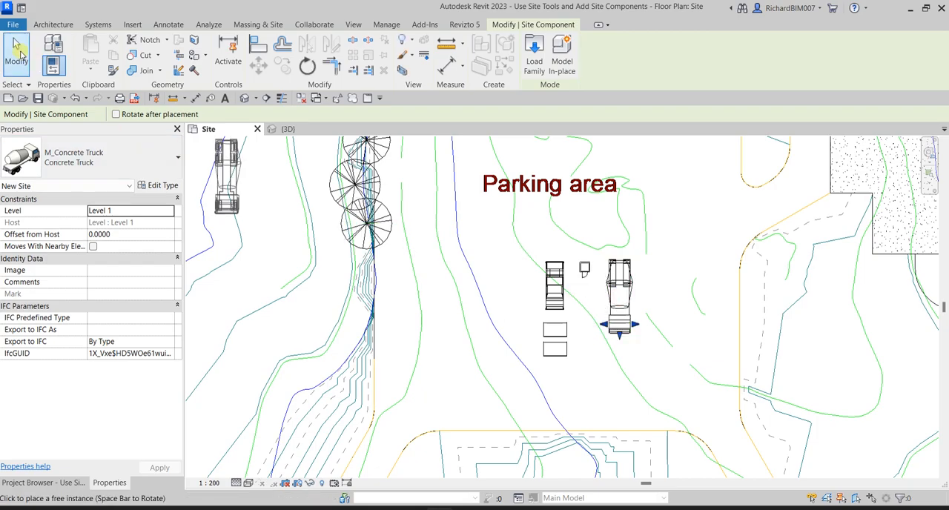
{"action": "left_click", "coordinate": [15, 50]}
- Switch to the {3D} view and turn off the visibility of all imported categories in it
{"action": "left_click", "coordinate": [300, 132]}
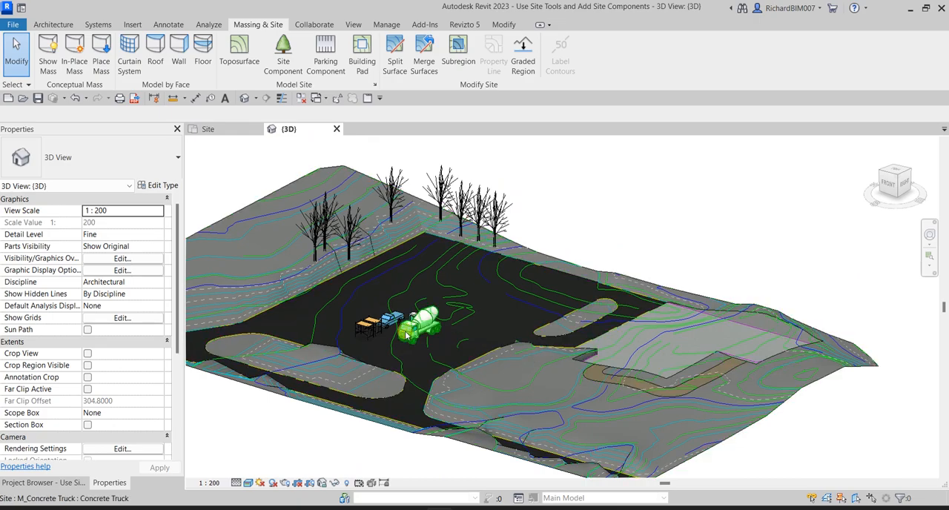
{"action": "scroll", "coordinate": [352, 371], "scroll_direction": "up", "scroll_amount": 5}
{"action": "middle_click_drag", "start_coordinate": [353, 371], "coordinate": [723, 223]}
{"action": "scroll", "coordinate": [443, 330], "scroll_direction": "down", "scroll_amount": 6}
{"action": "scroll", "coordinate": [730, 221], "scroll_direction": "down", "scroll_amount": 2}
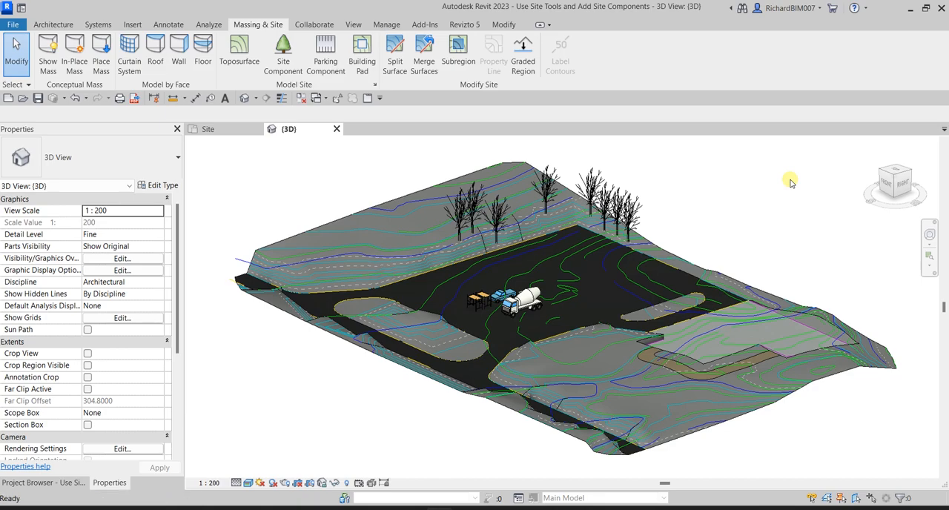
{"action": "key", "text": "v"}
{"action": "key", "text": "g"}
{"action": "left_click", "coordinate": [264, 54]}
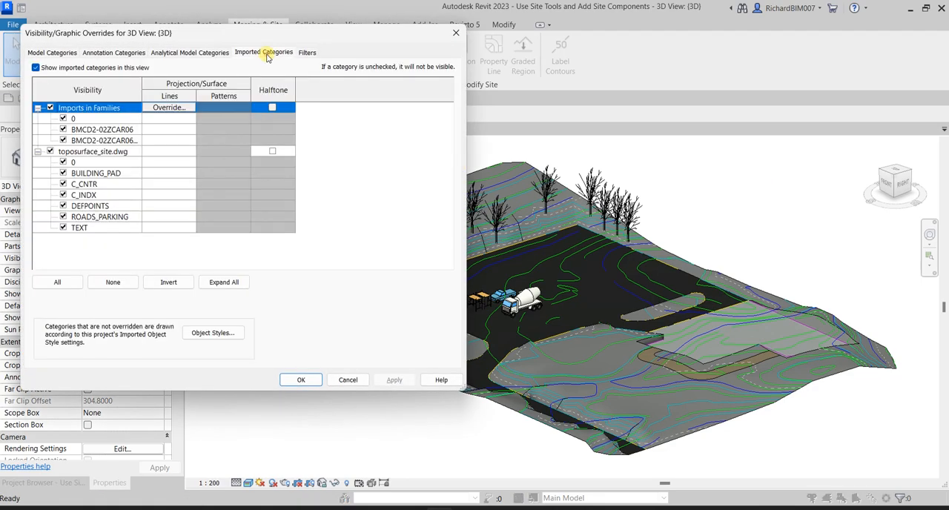
{"action": "left_click", "coordinate": [35, 68]}
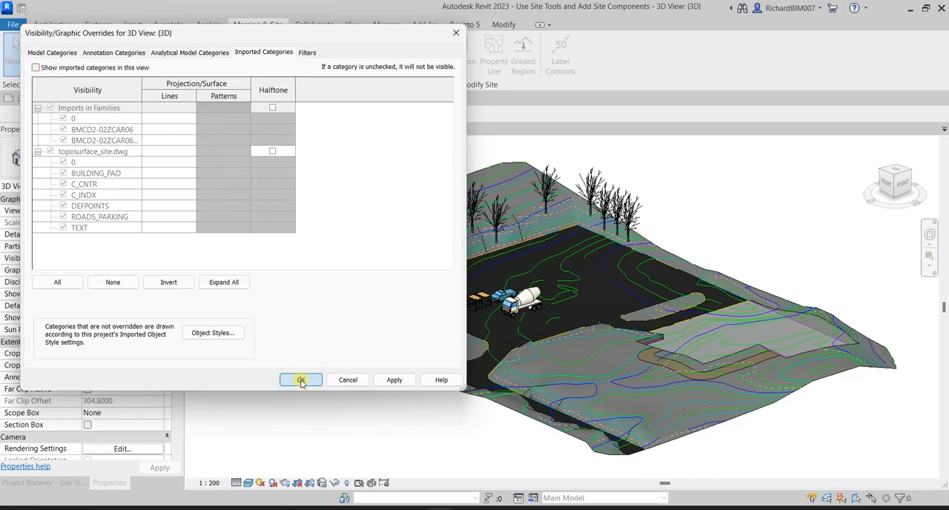
{"action": "left_click", "coordinate": [301, 381]}
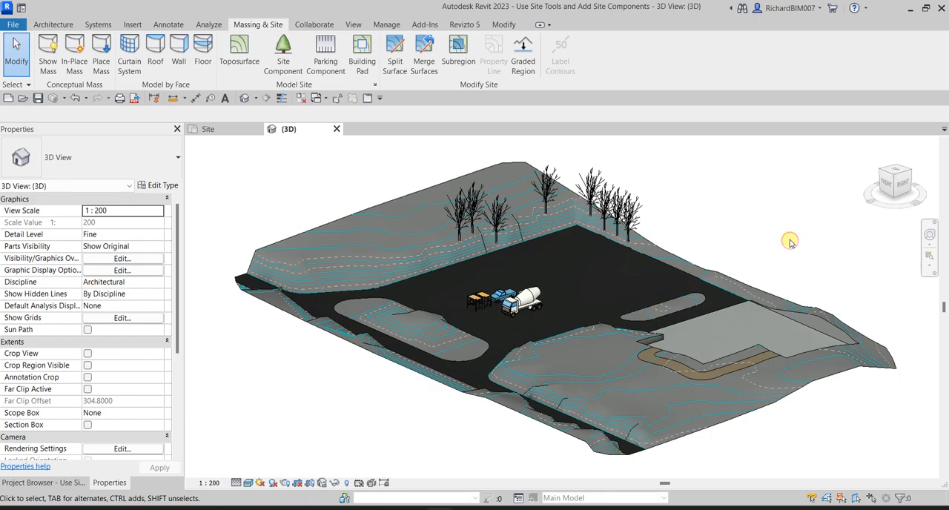
{"action": "scroll", "coordinate": [712, 220], "scroll_direction": "up", "scroll_amount": 2}
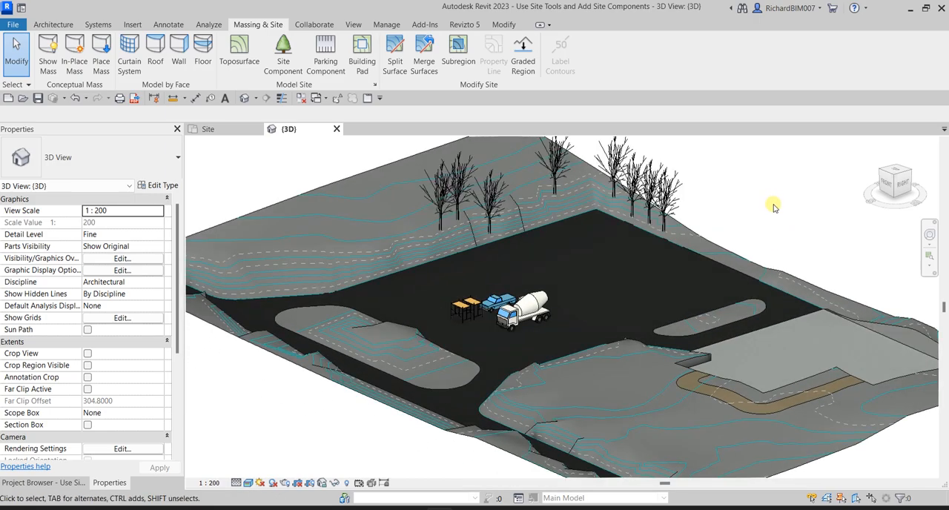
{"action": "middle_click_drag", "start_coordinate": [760, 196], "coordinate": [782, 189]}
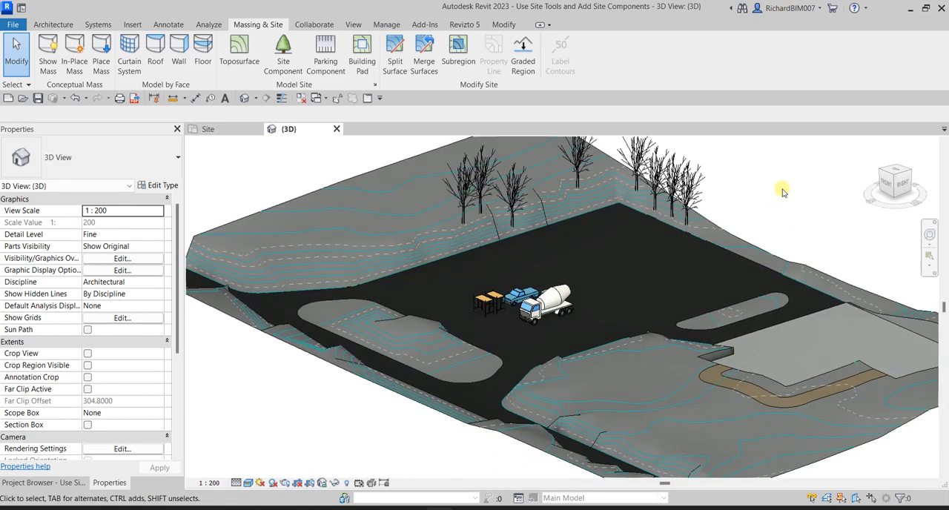